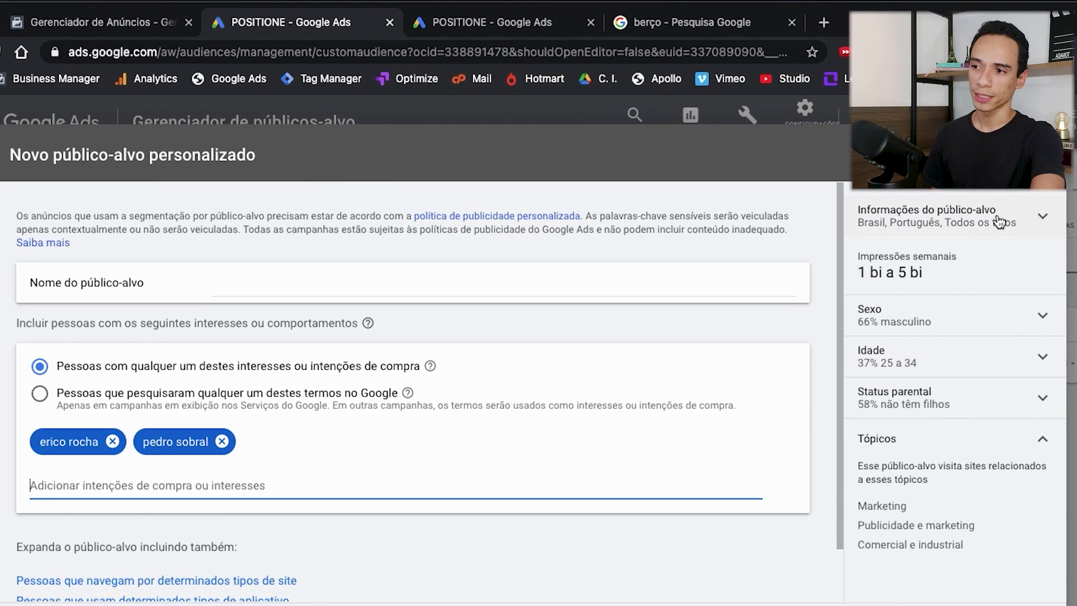
# Add Inglês and Espanhol to the languages in the new custom audience's information settings.
pyautogui.click(1001, 195)
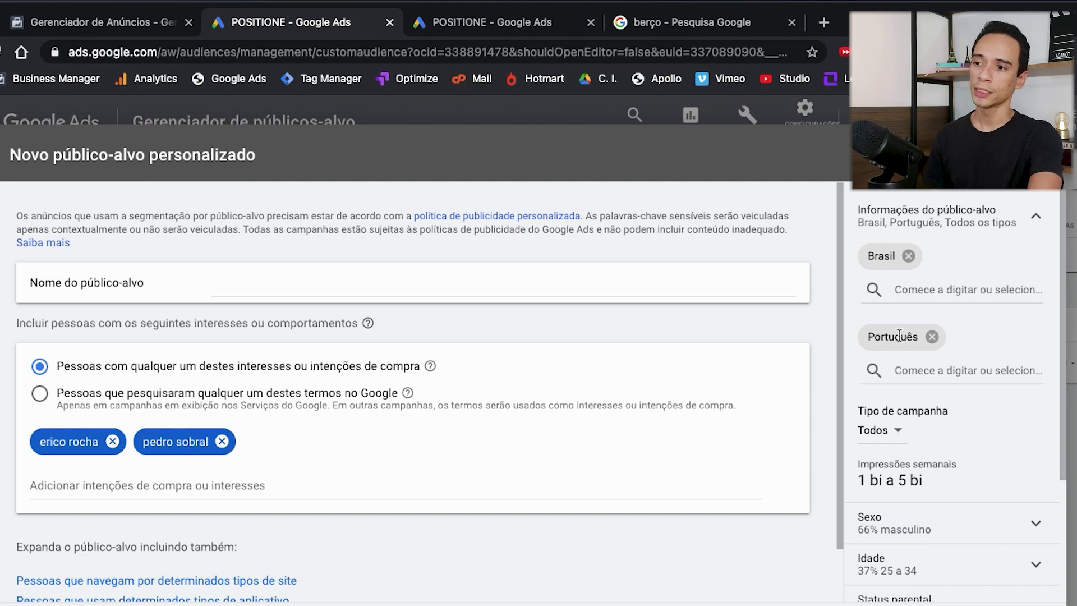
pyautogui.click(914, 369)
pyautogui.write('ingl')
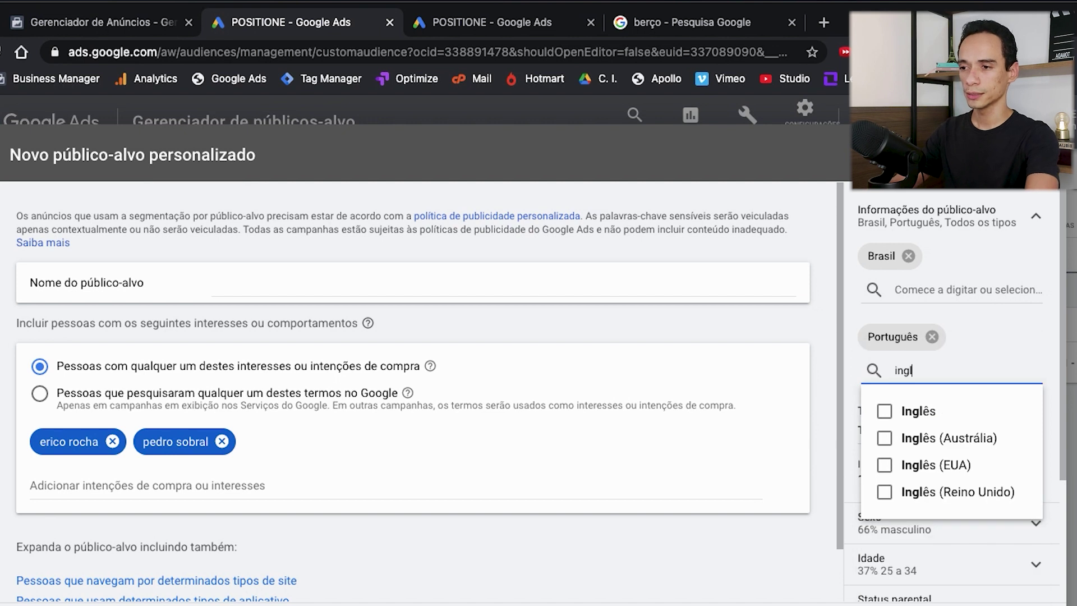
pyautogui.click(884, 412)
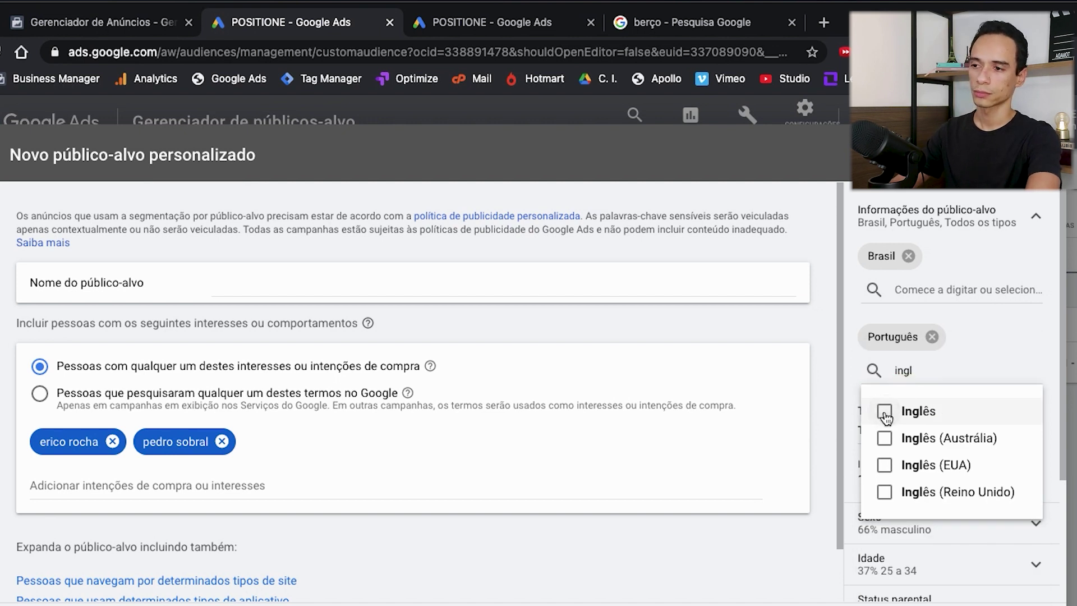
pyautogui.write('espanhol')
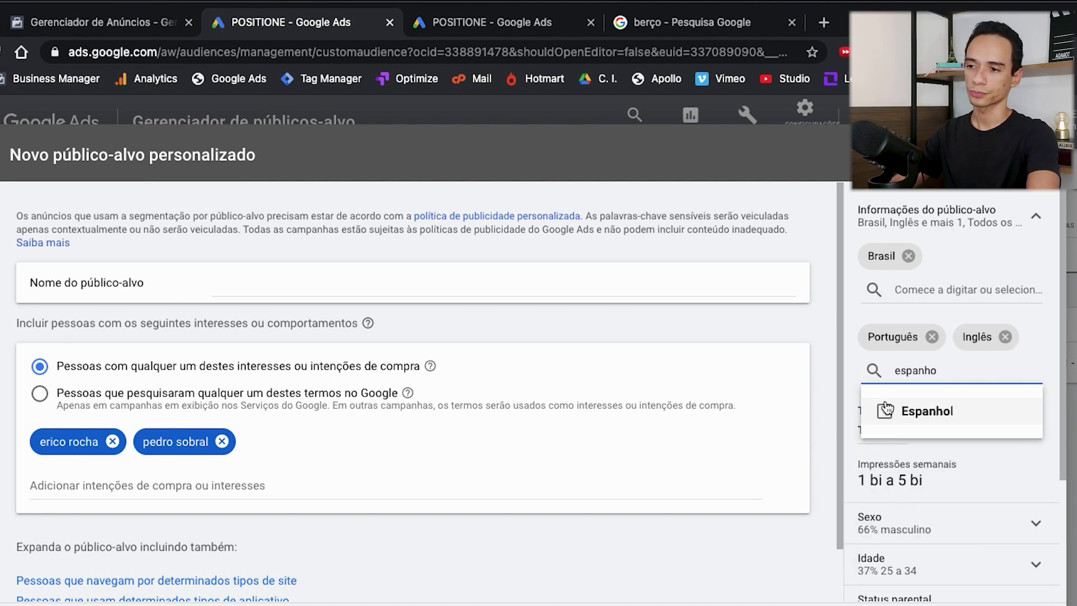
pyautogui.click(884, 411)
pyautogui.press('Escape')
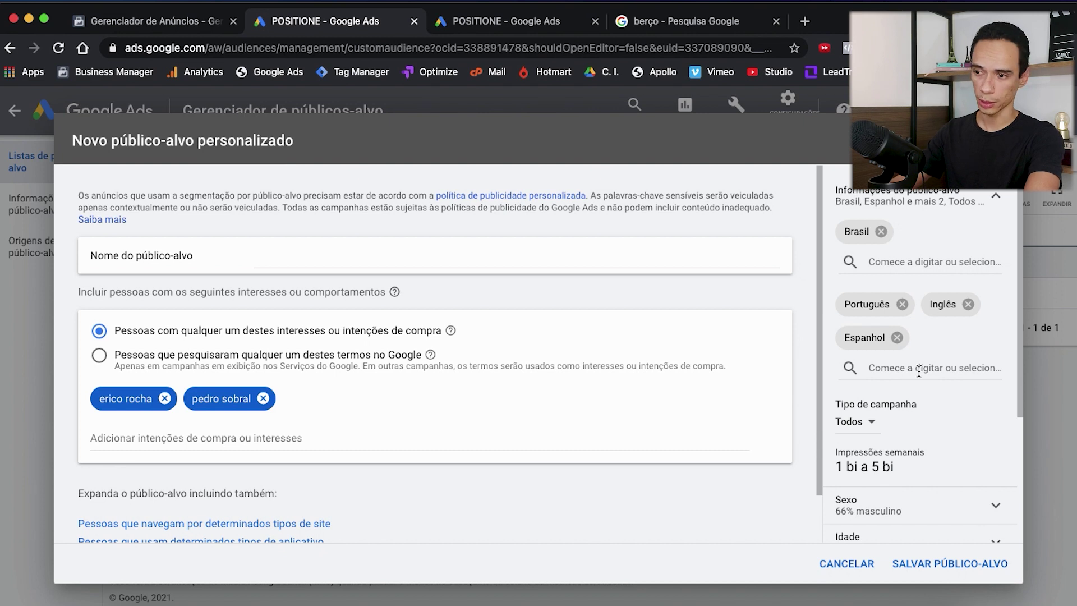
# Set the campaign type to Vídeo in the audience information and check the weekly impressions estimate.
pyautogui.scroll(-3, 897, 364)
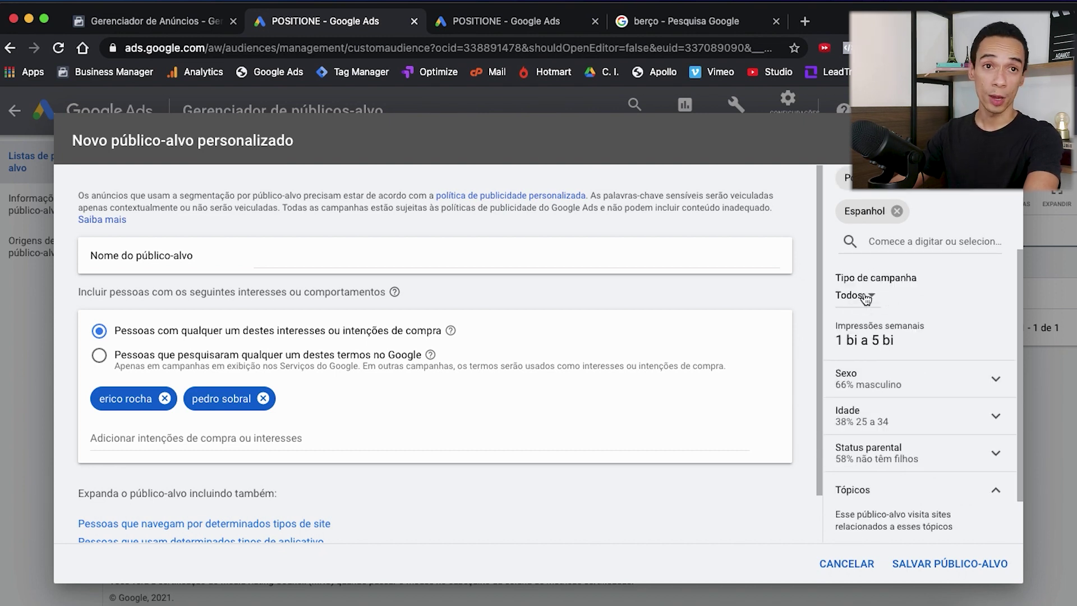
pyautogui.click(866, 297)
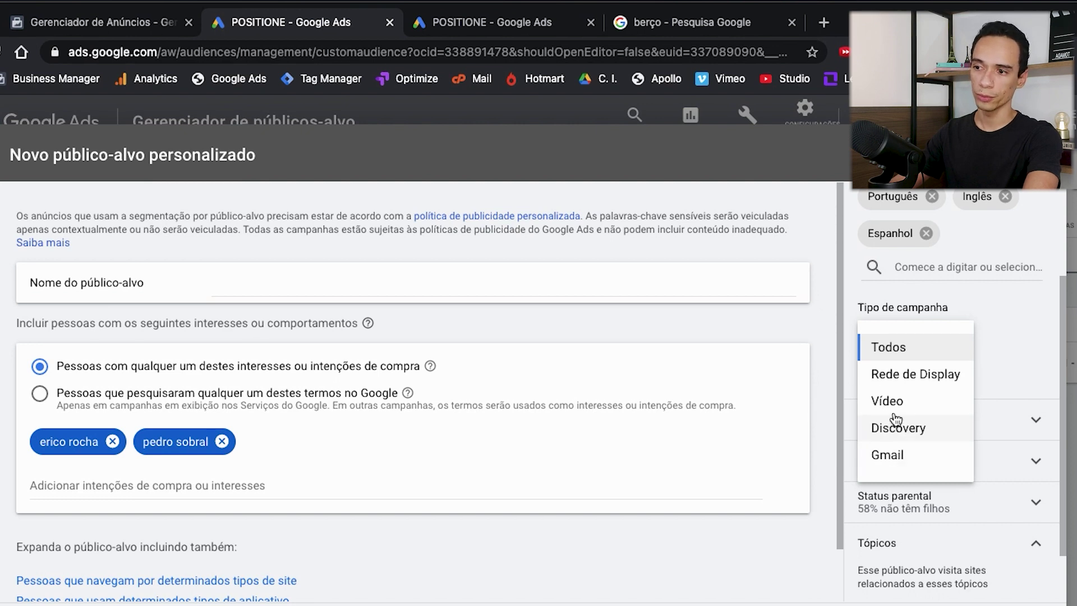
pyautogui.click(903, 404)
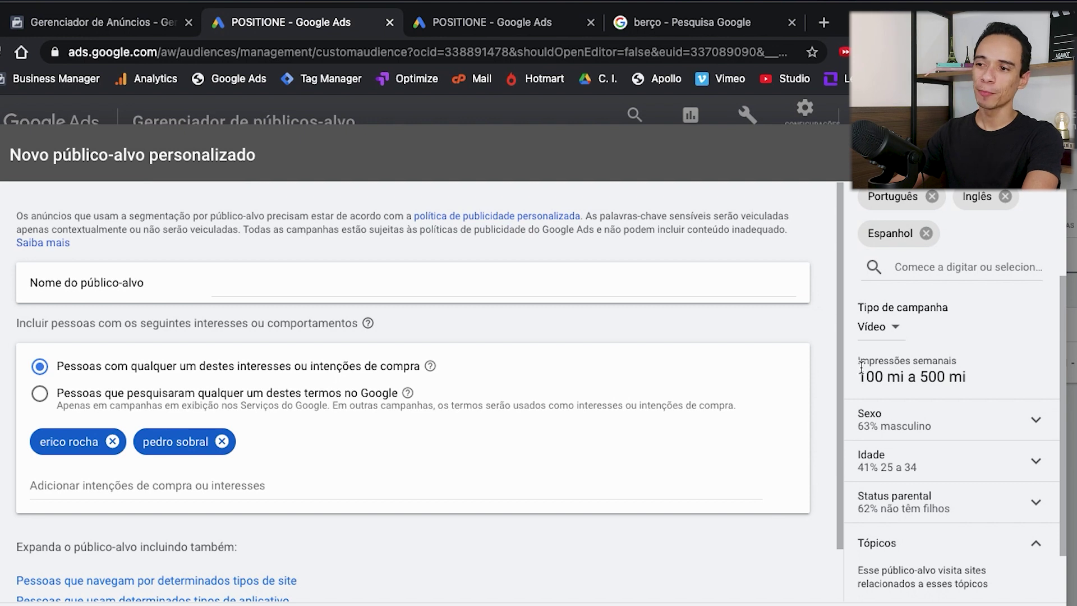
pyautogui.moveTo(855, 360); pyautogui.dragTo(965, 368)
pyautogui.click(864, 377)
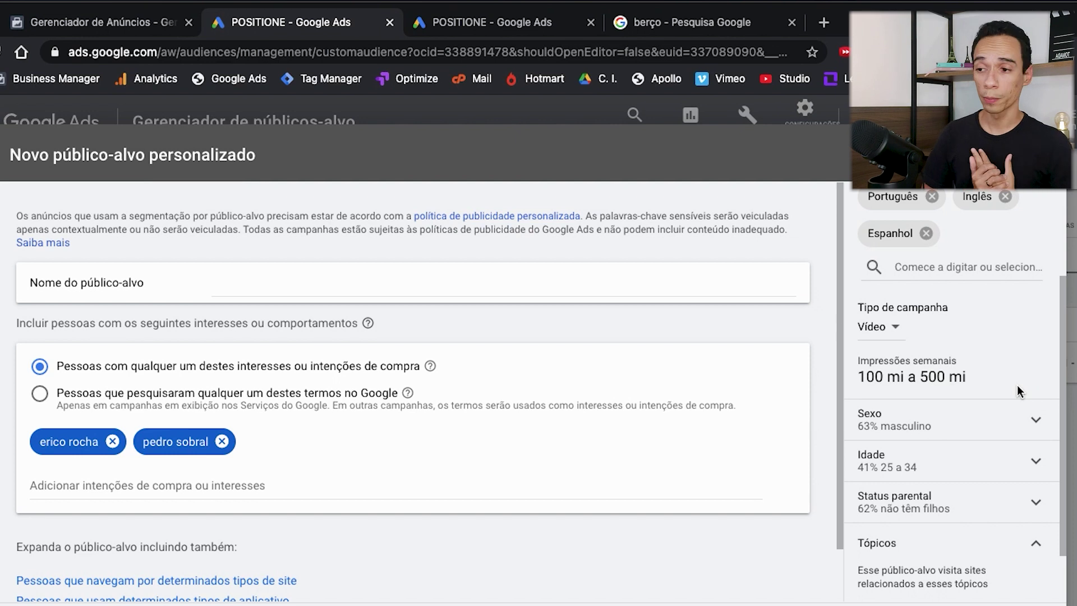
# Expand the gender and age breakdowns of the audience estimate and examine the share of each group.
pyautogui.scroll(-1, 996, 337)
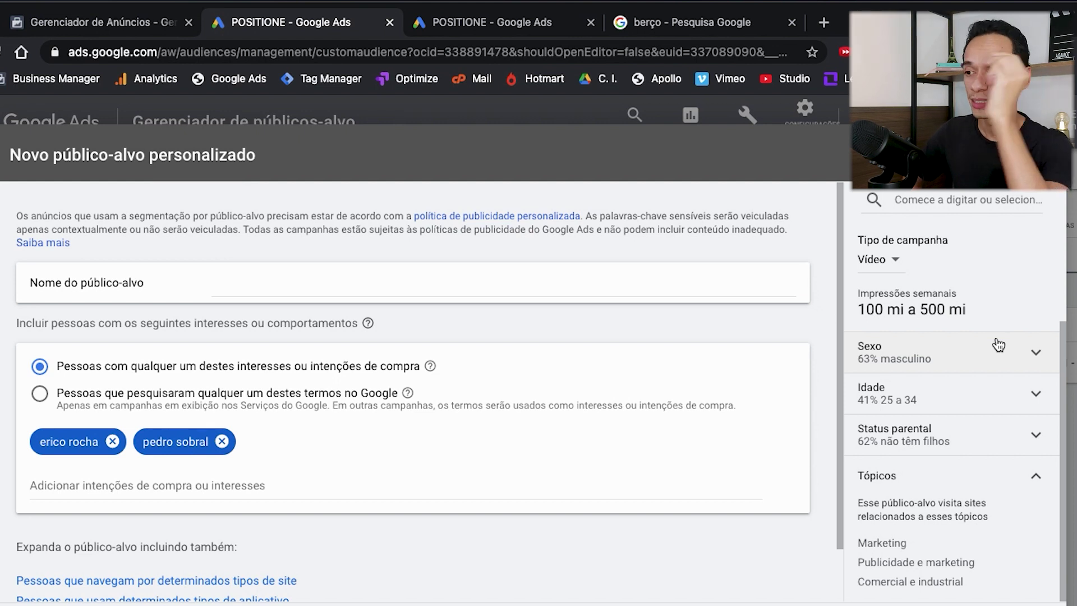
pyautogui.click(945, 360)
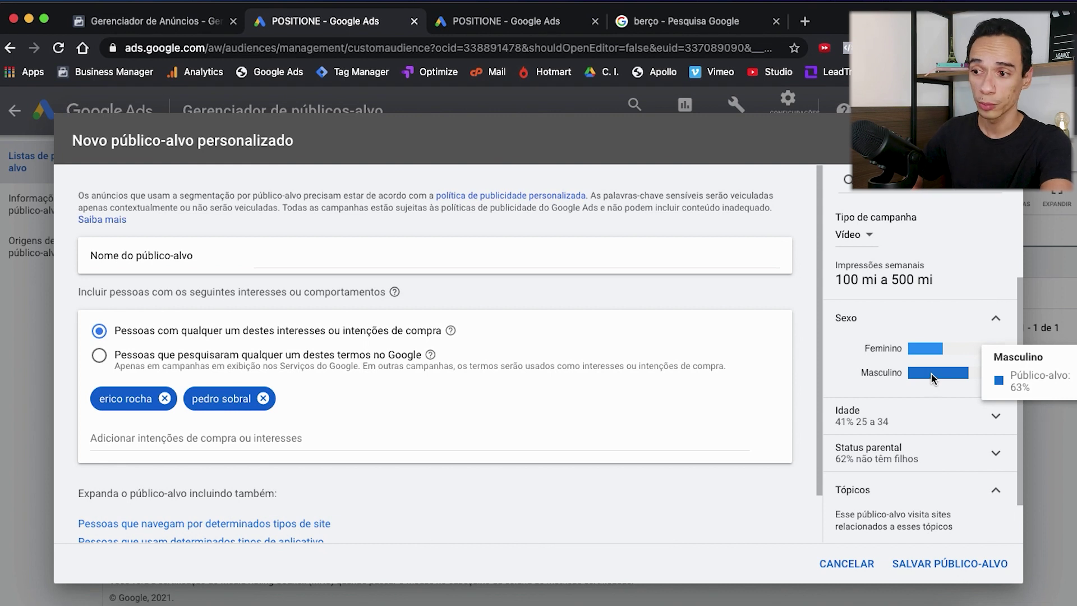
pyautogui.moveTo(924, 354)
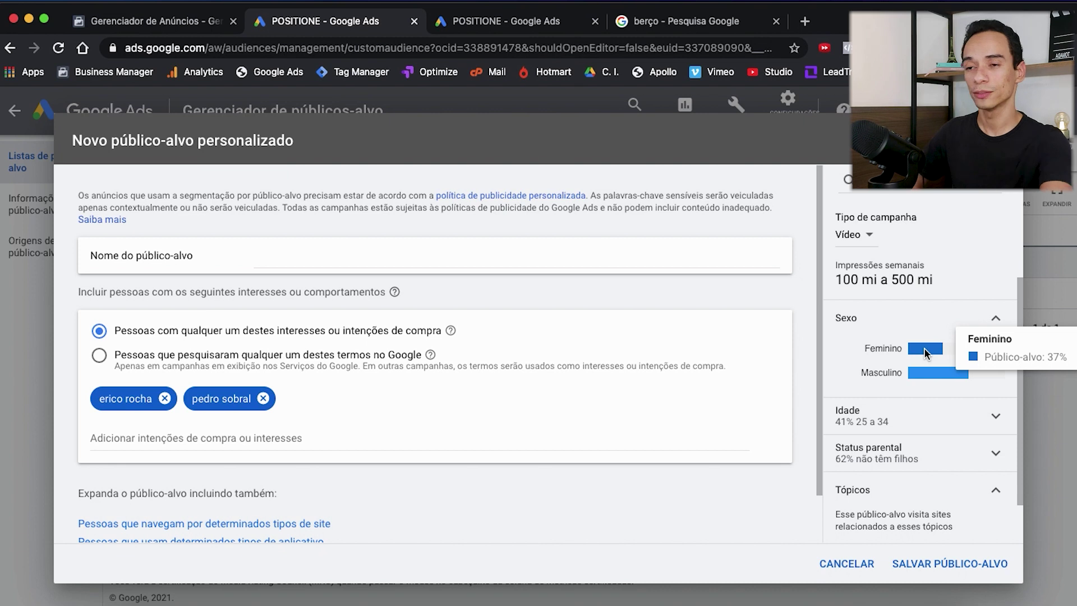
pyautogui.scroll(-1, 925, 398)
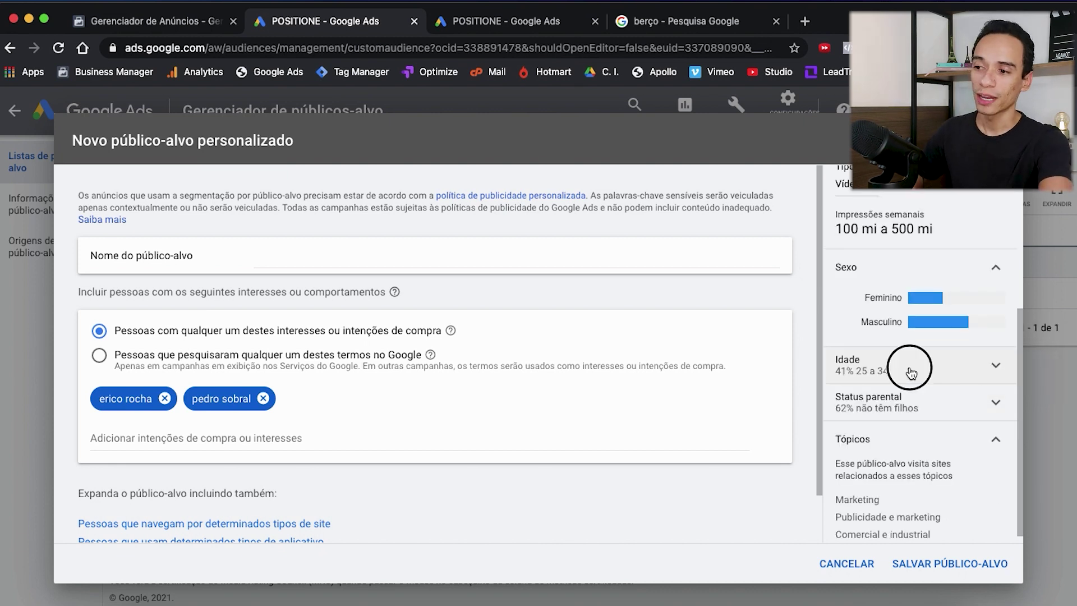
pyautogui.click(909, 367)
pyautogui.scroll(-2, 911, 381)
pyautogui.moveTo(914, 343)
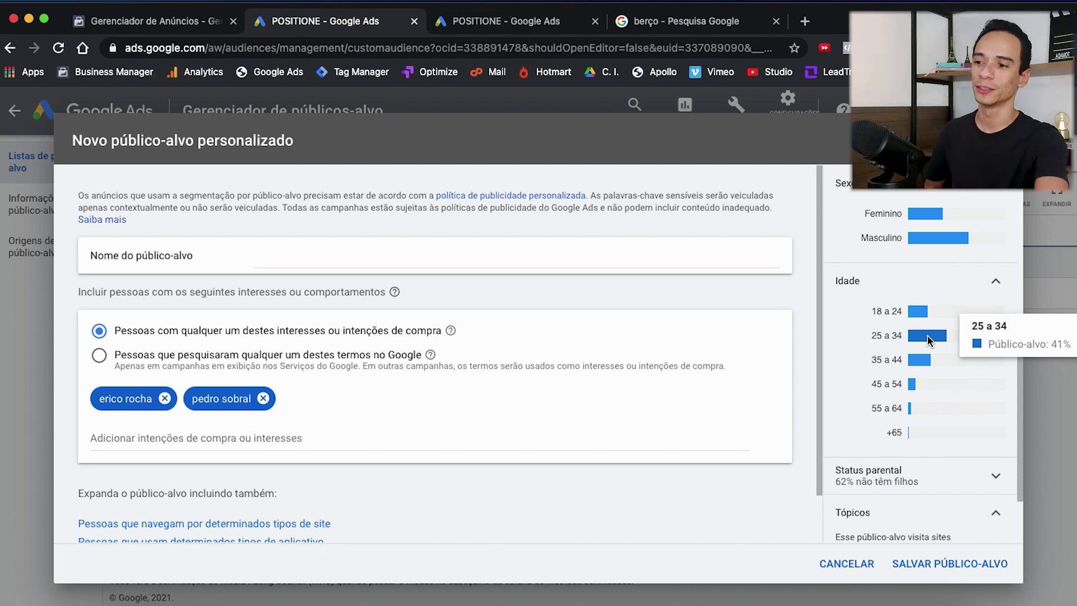
# Expand the parental status breakdown and review it together with the age groups, related topics and audience information settings.
pyautogui.scroll(-2, 915, 397)
pyautogui.click(915, 397)
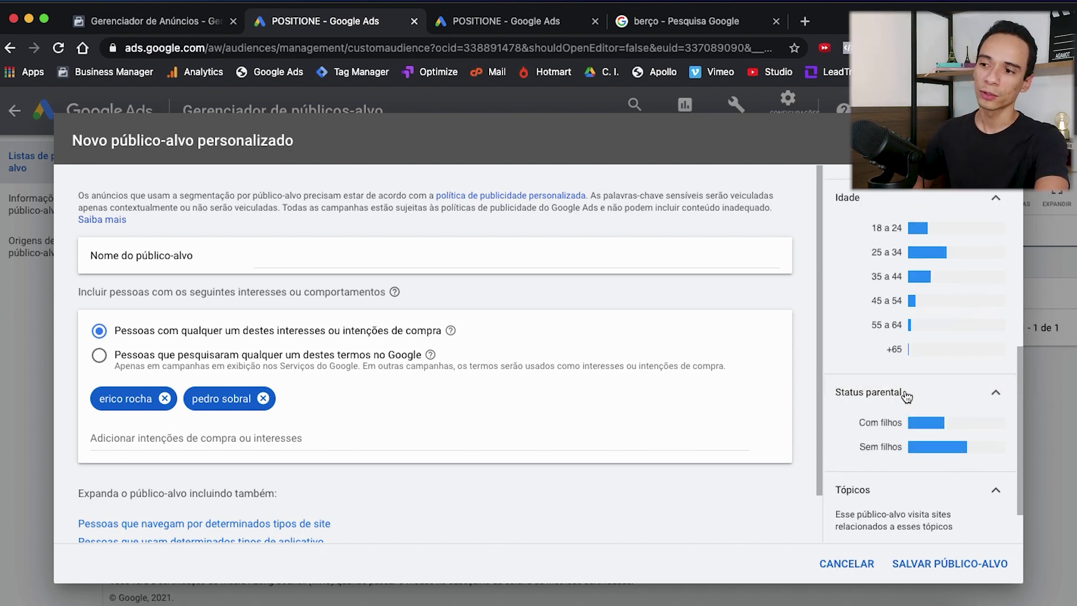
pyautogui.scroll(-2, 855, 421)
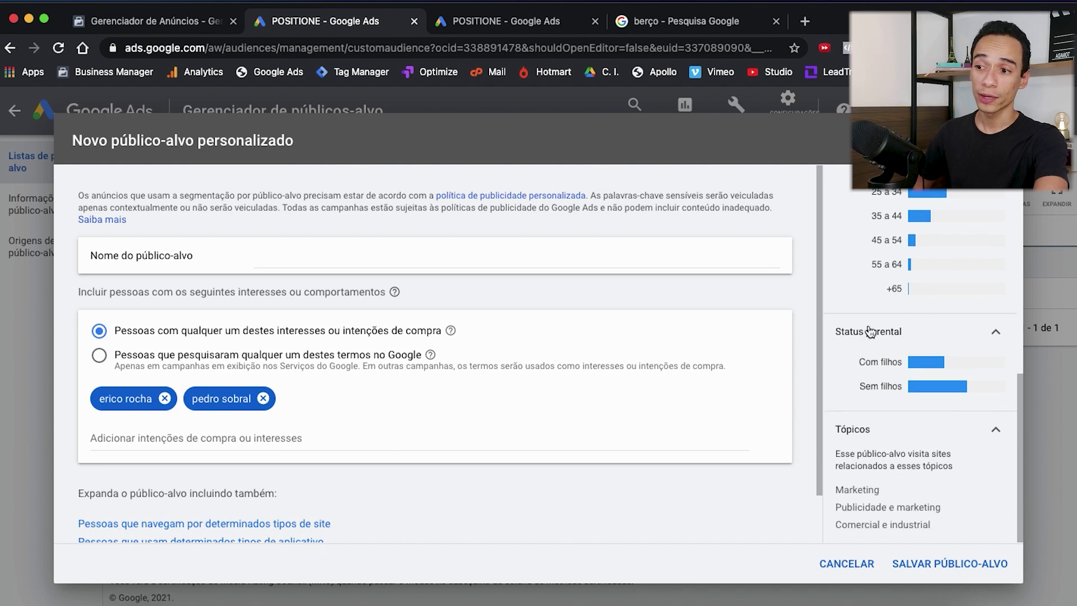
pyautogui.moveTo(926, 383)
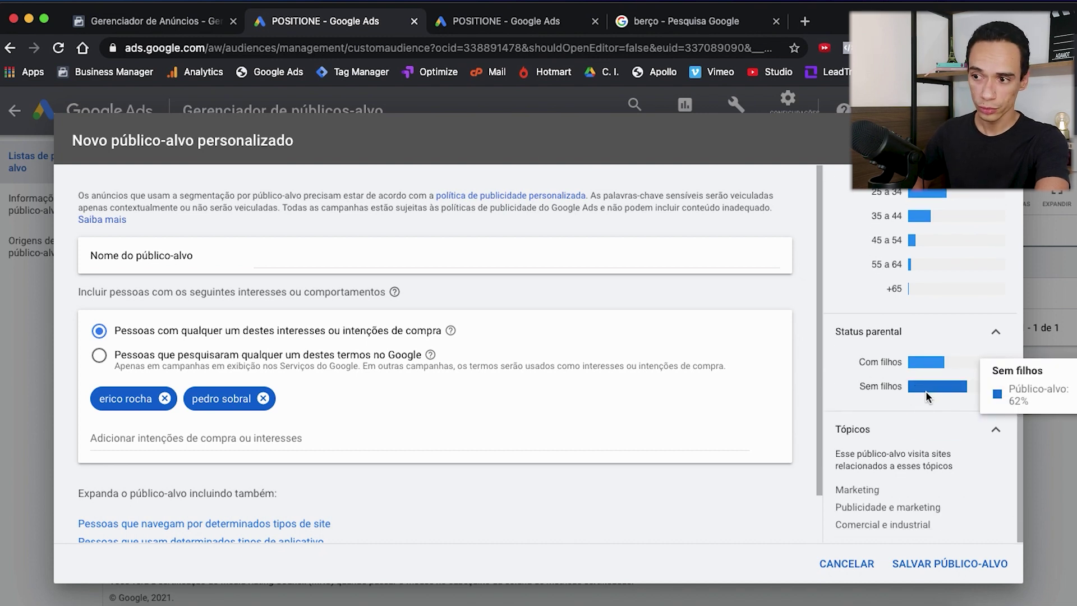
pyautogui.moveTo(925, 364)
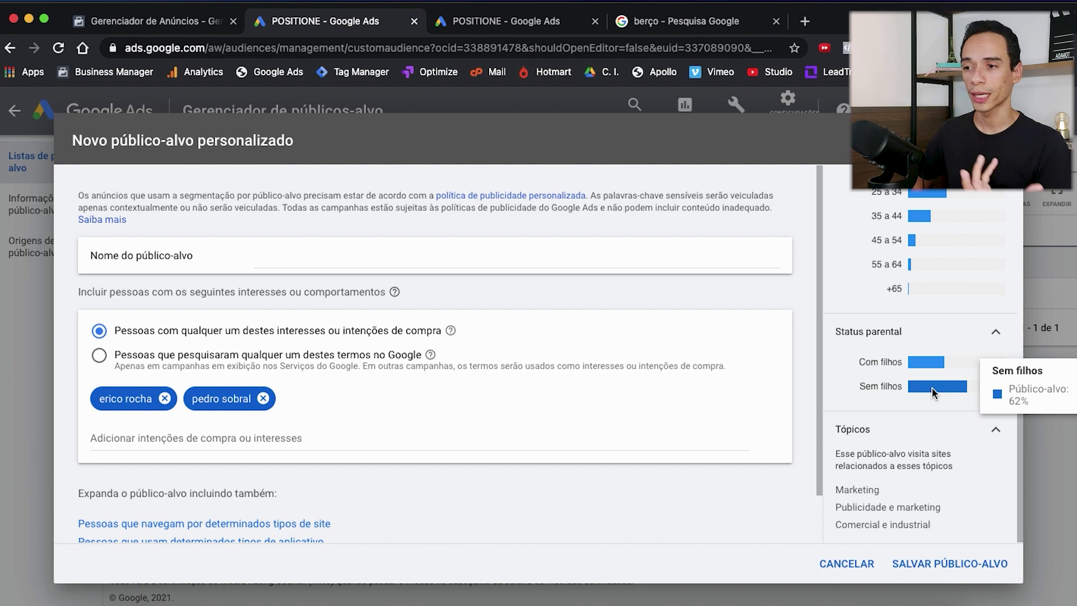
pyautogui.scroll(-1, 935, 427)
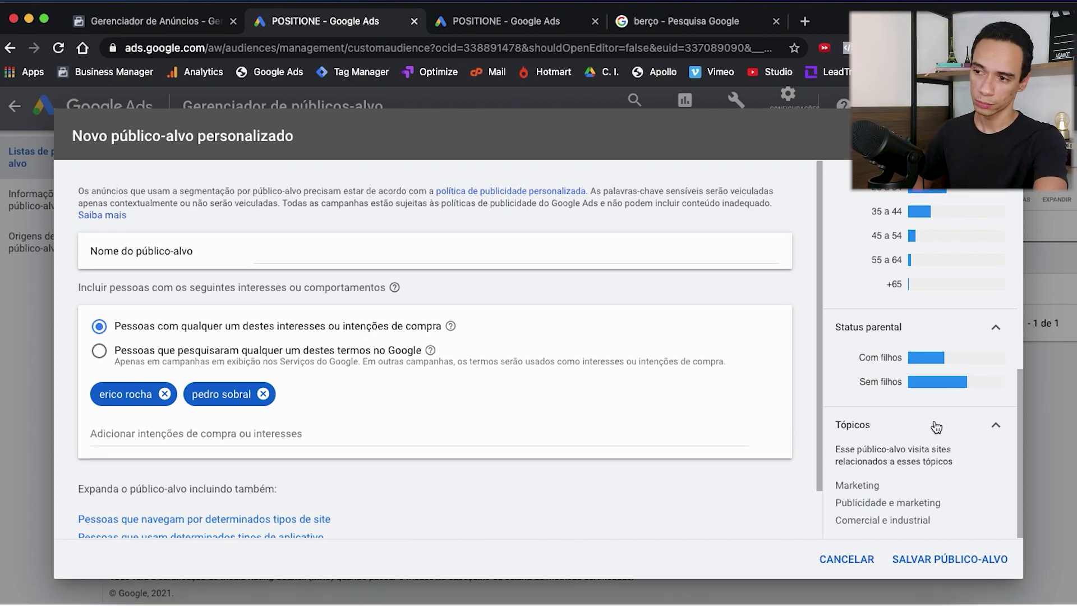
pyautogui.scroll(2, 932, 247)
pyautogui.moveTo(936, 251)
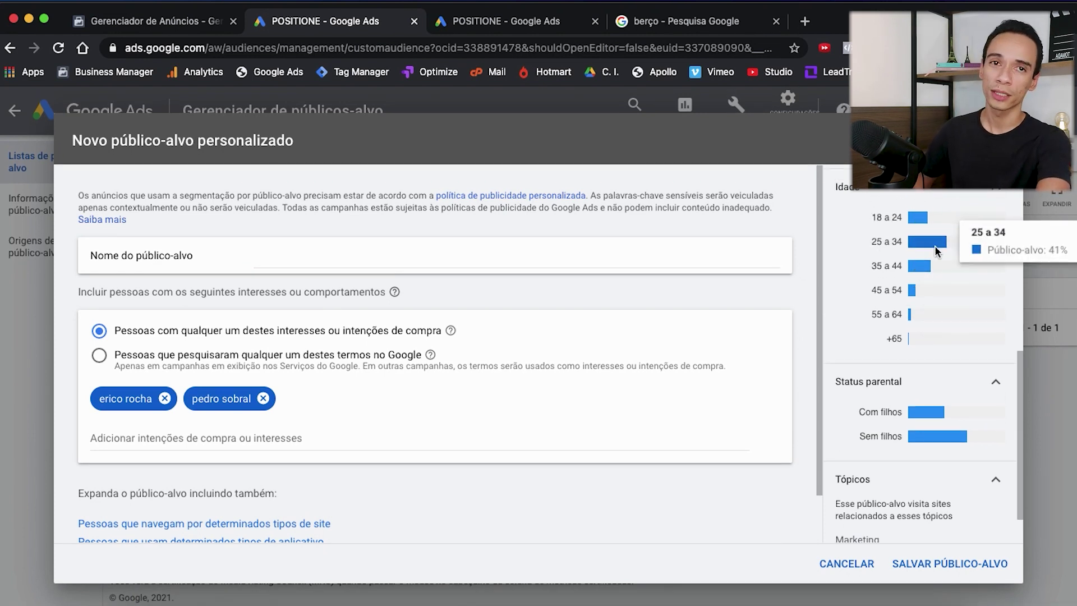
pyautogui.moveTo(922, 439)
pyautogui.scroll(-1, 920, 444)
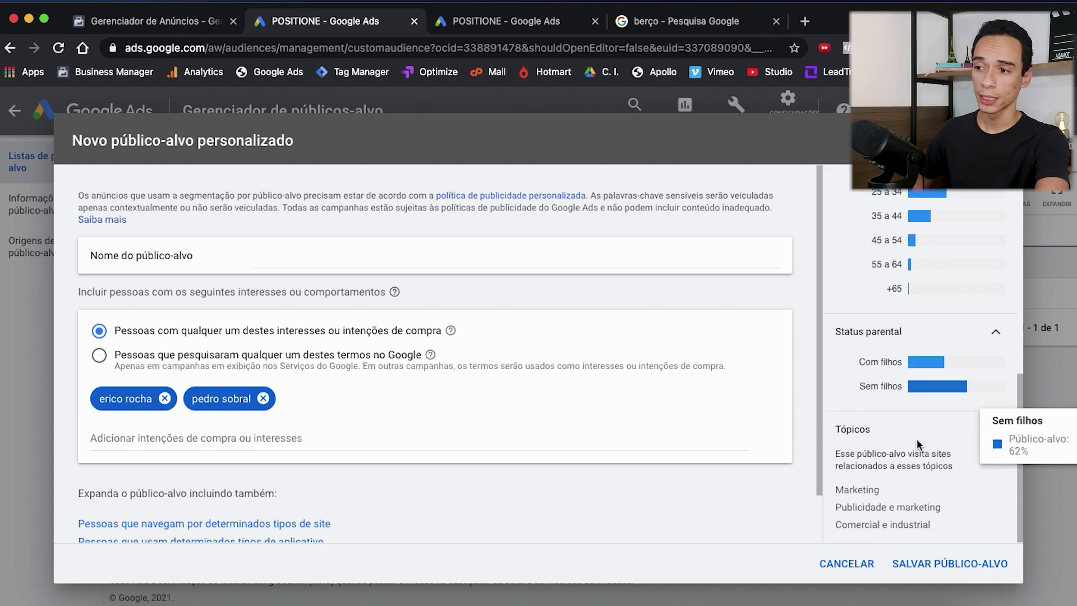
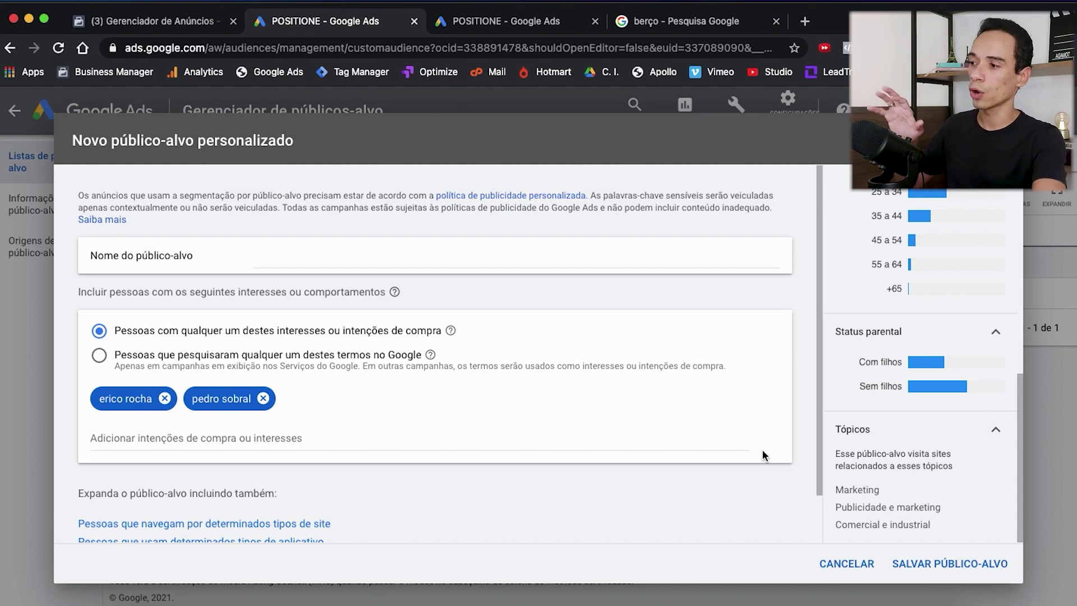
pyautogui.scroll(2, 897, 280)
pyautogui.scroll(5, 897, 353)
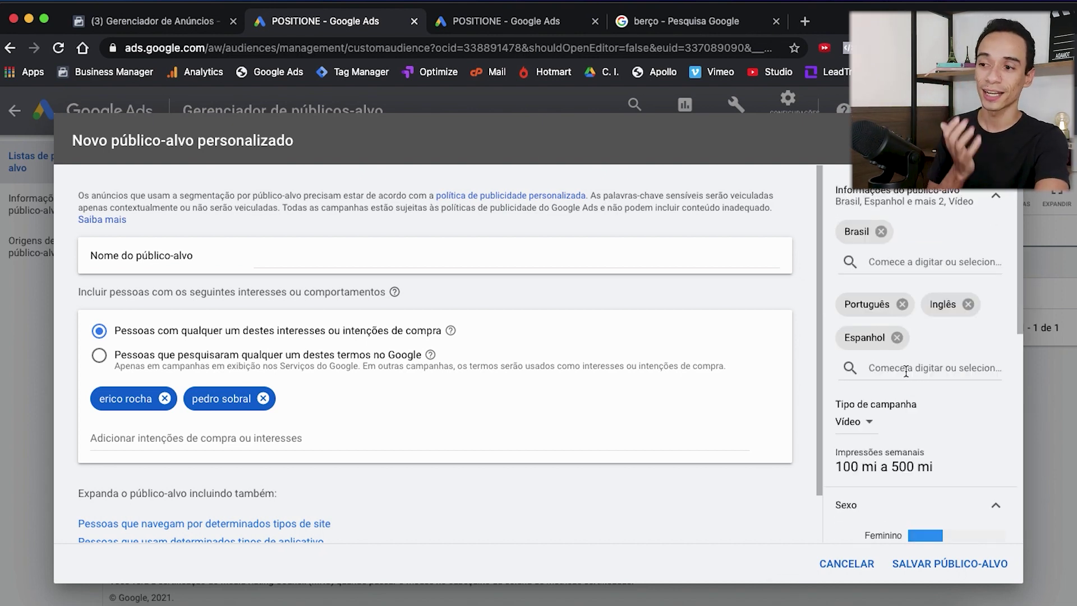
pyautogui.scroll(-7, 926, 393)
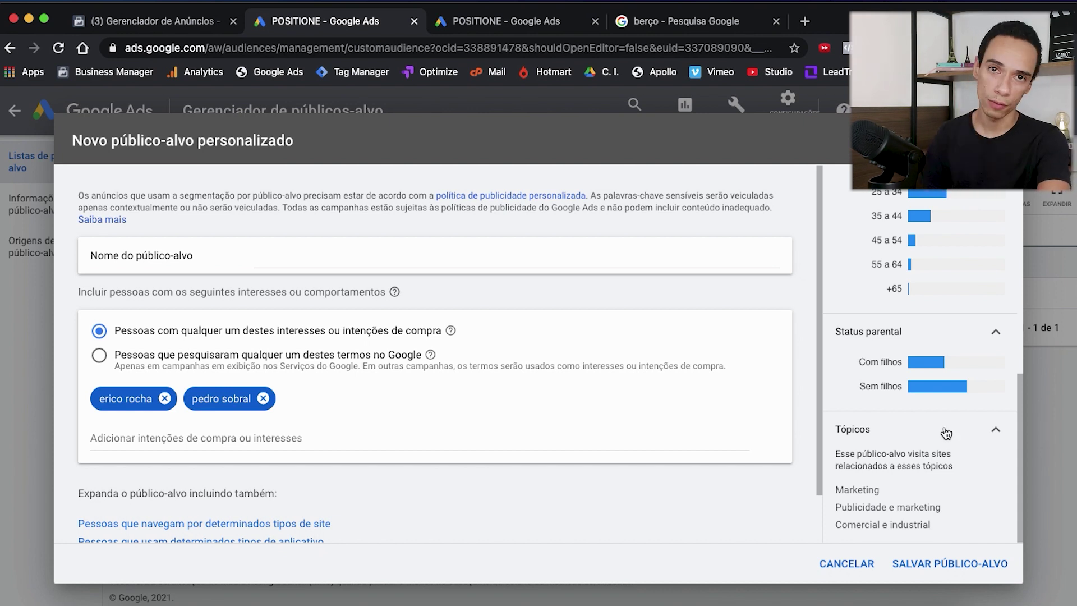
# Name the custom audience "PP | Interesse | Players" and save it.
pyautogui.click(370, 257)
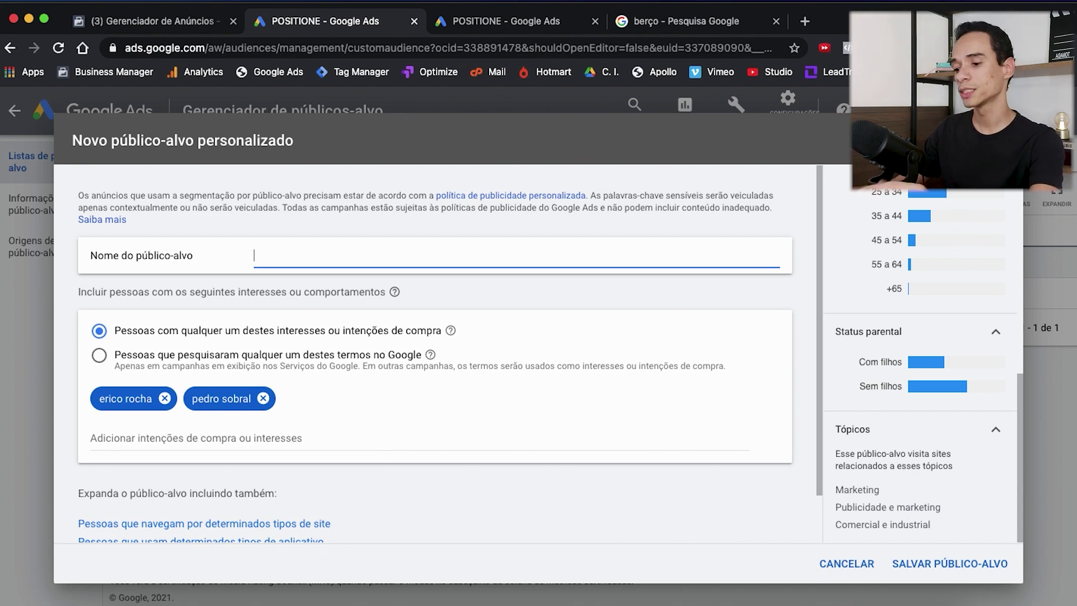
pyautogui.write('PP')
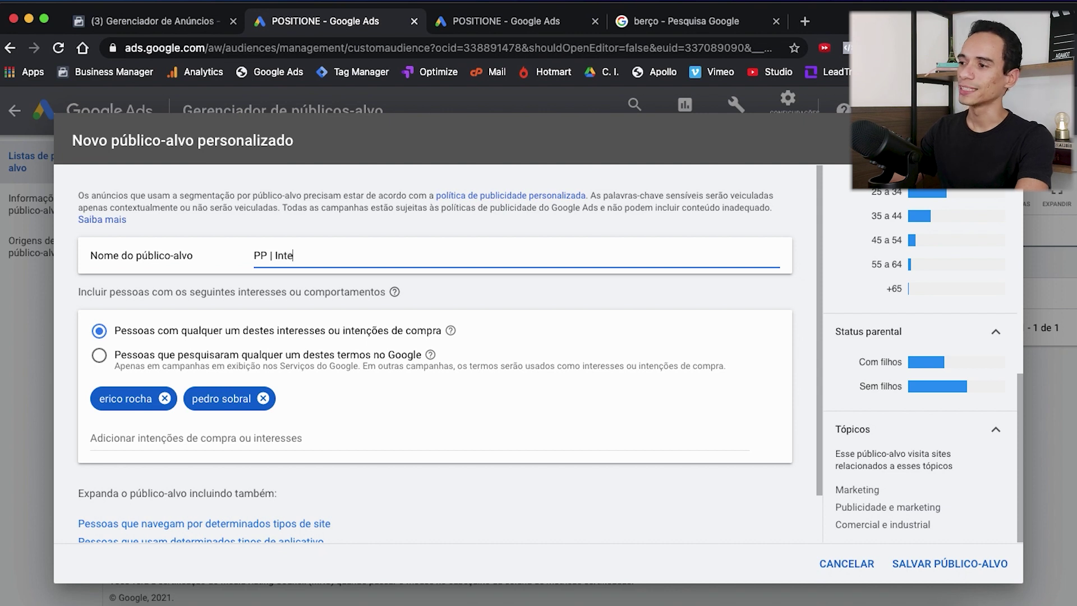
pyautogui.write('| Interesse')
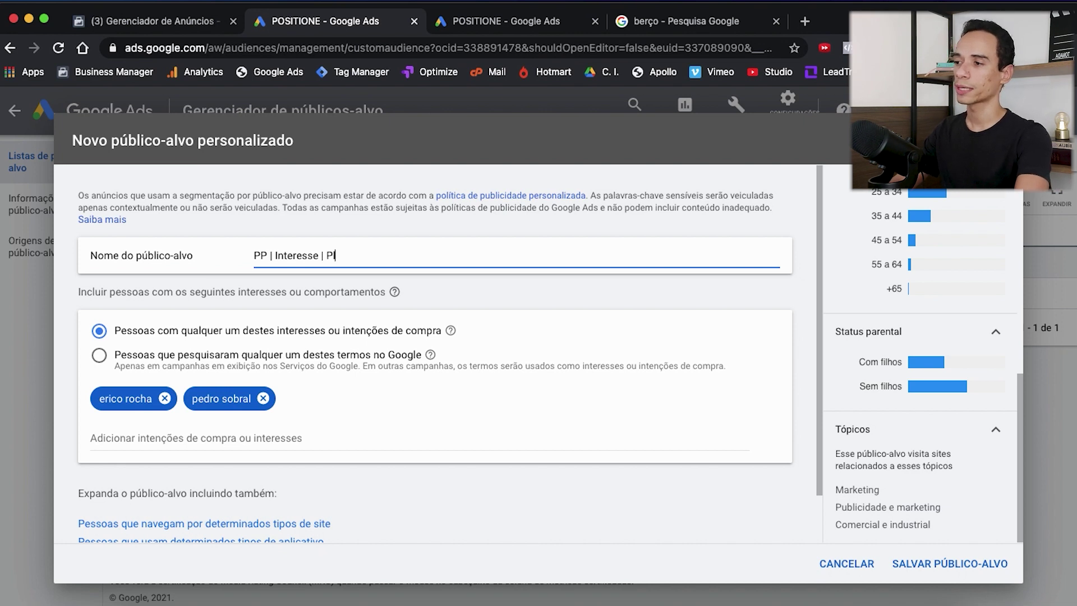
pyautogui.write('| Players')
pyautogui.click(303, 241)
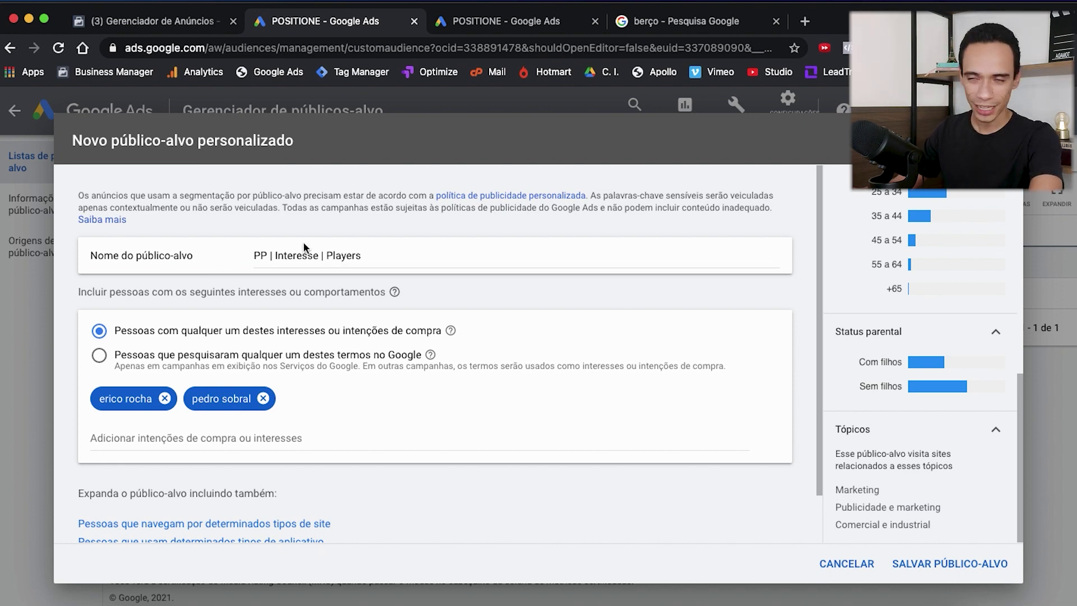
pyautogui.doubleClick(259, 256)
pyautogui.doubleClick(299, 254)
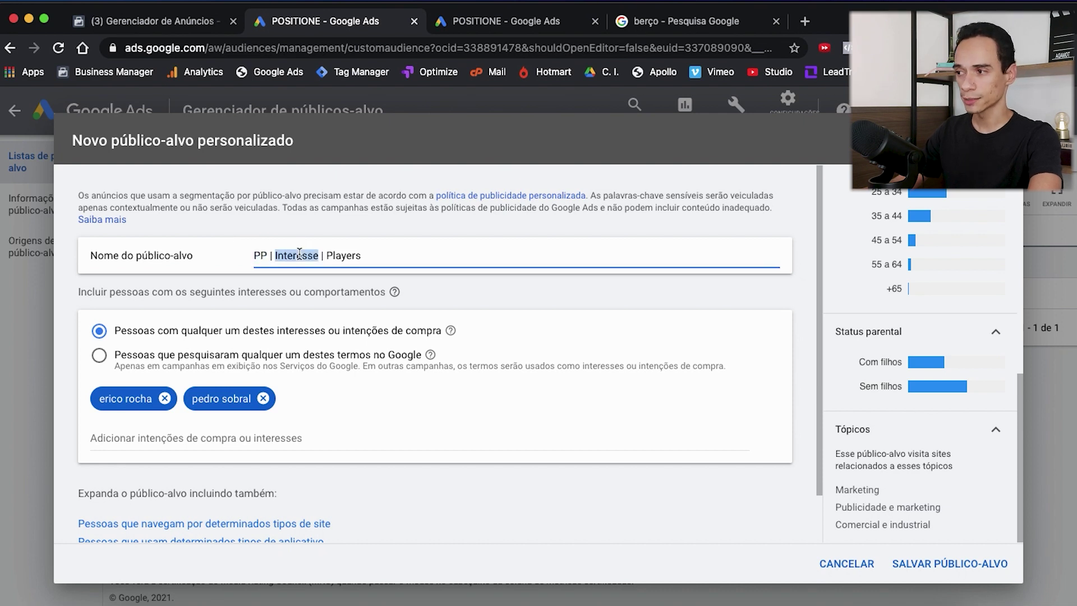
pyautogui.doubleClick(344, 255)
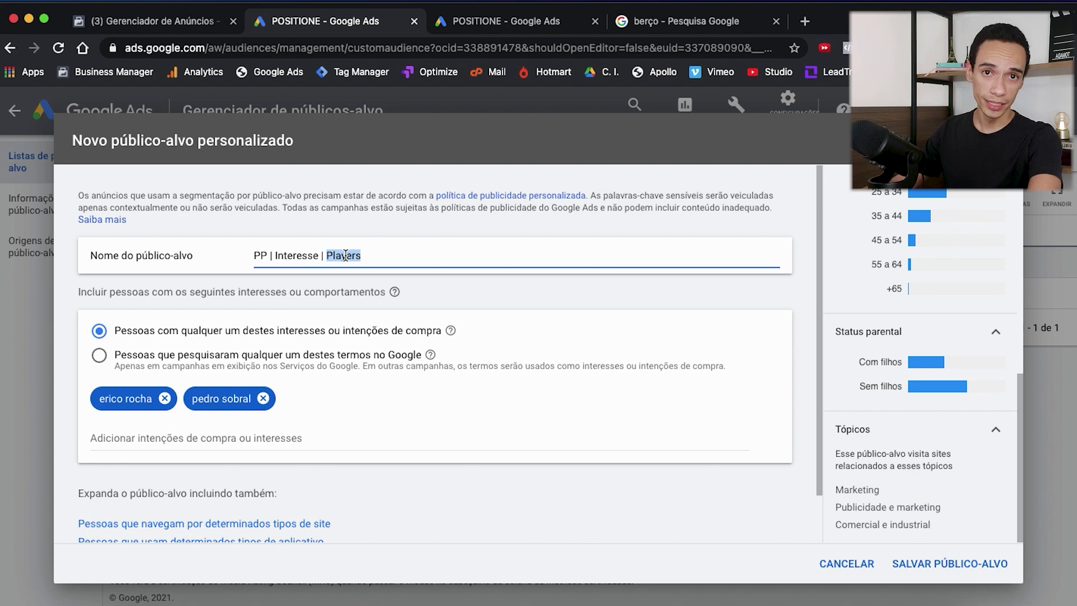
pyautogui.scroll(-2, 804, 304)
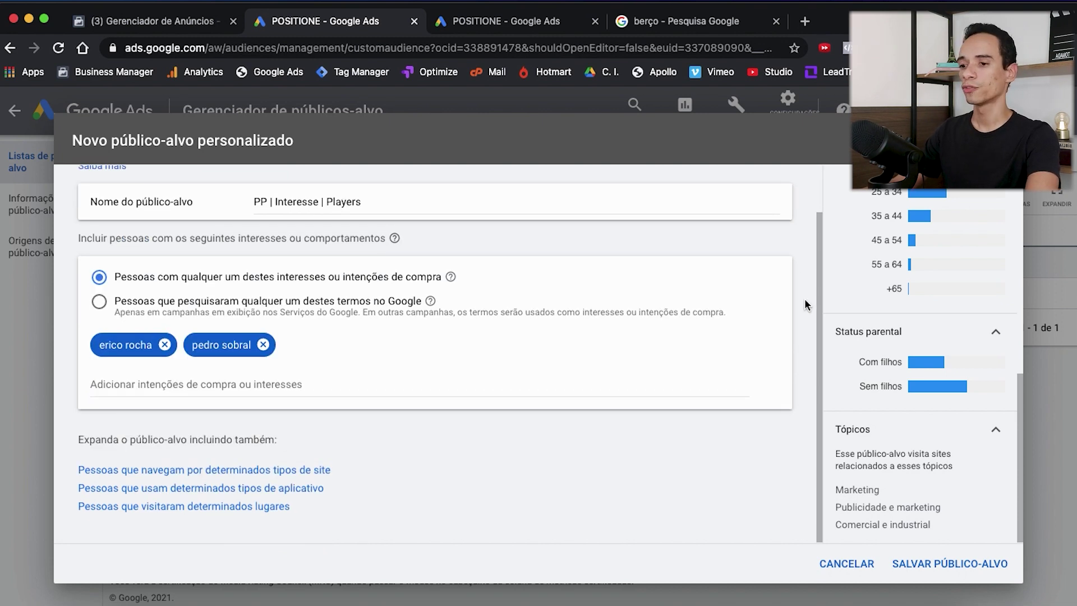
pyautogui.click(950, 572)
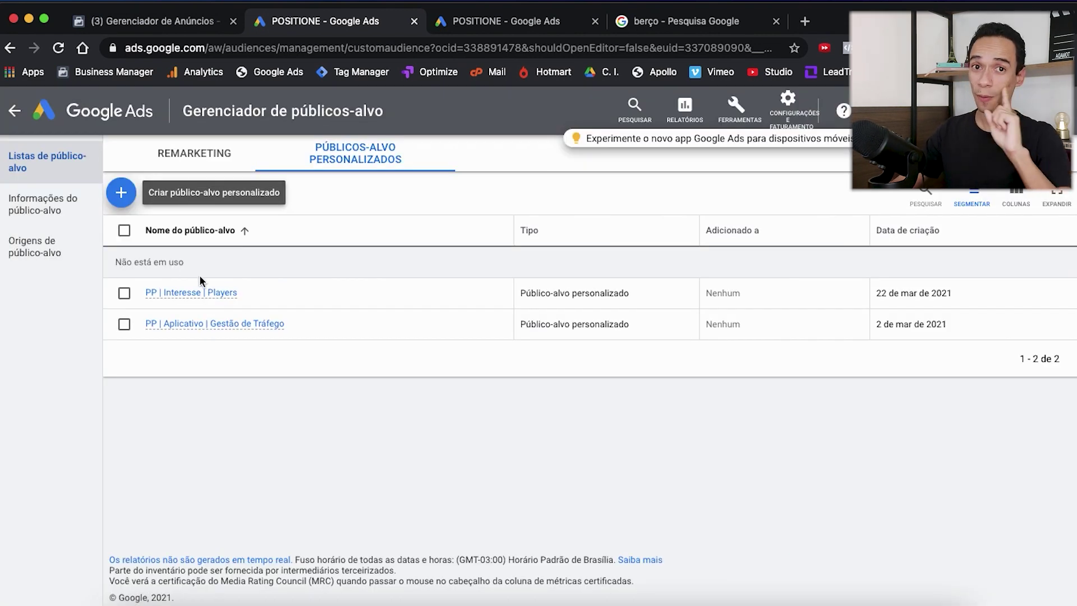
# Start a new custom audience based on people who searched terms on Google and add the term "lançamento de produto digital".
pyautogui.click(123, 193)
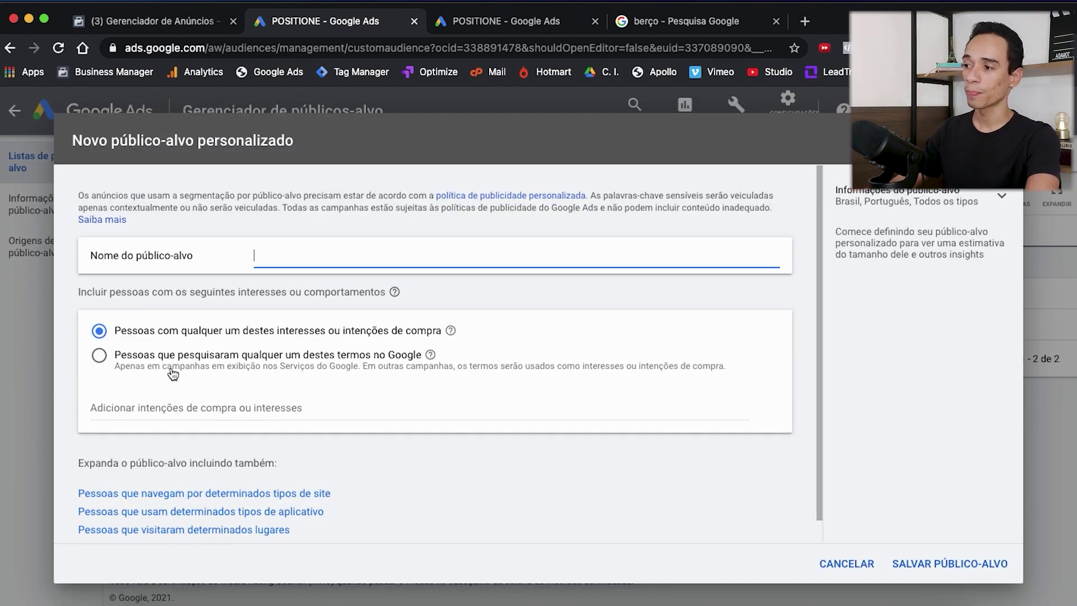
pyautogui.click(100, 357)
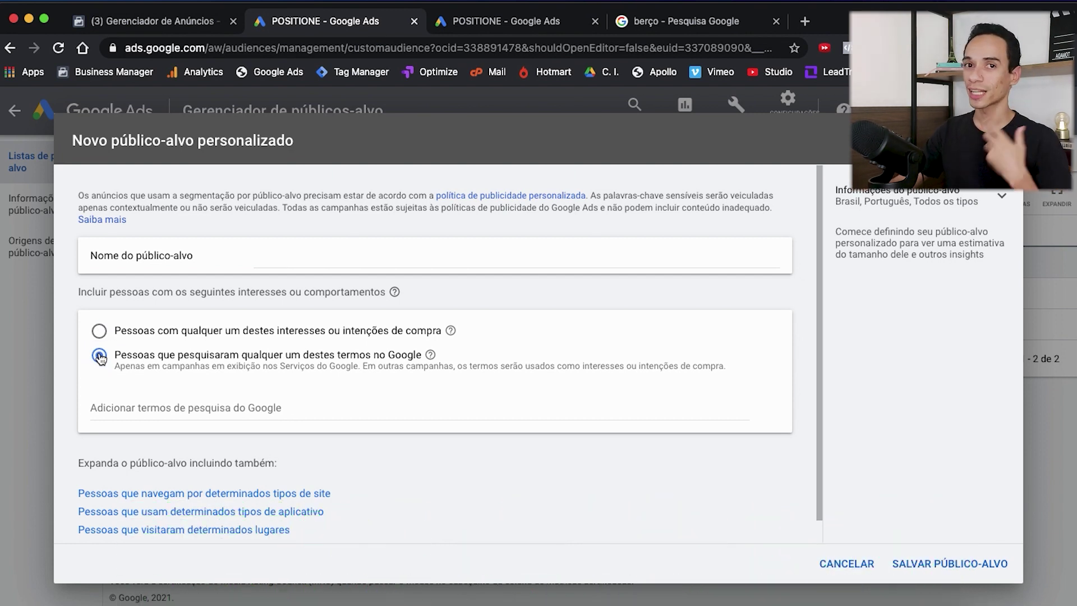
pyautogui.click(143, 406)
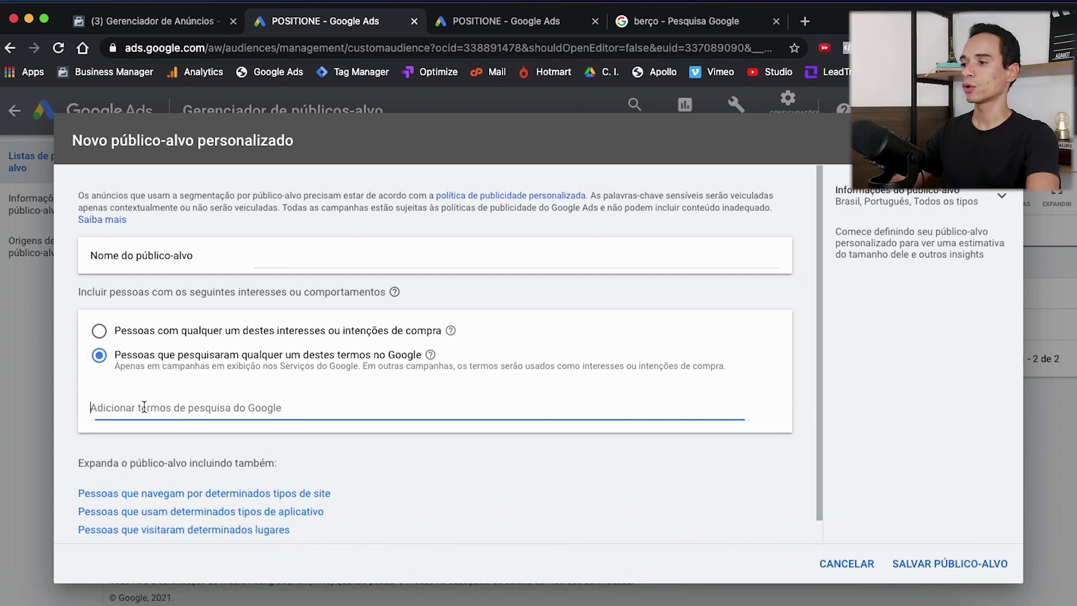
pyautogui.write('lançae')
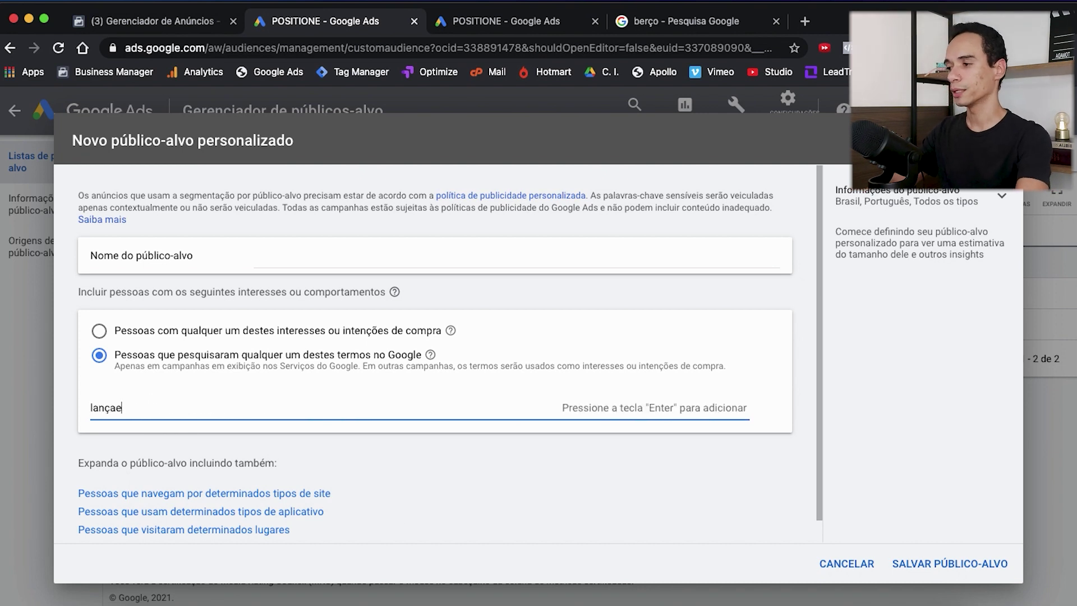
pyautogui.write('men')
pyautogui.press('BackSpace')
pyautogui.press('BackSpace')
pyautogui.press('BackSpace')
pyautogui.press('BackSpace')
pyautogui.write('mento de produto diti')
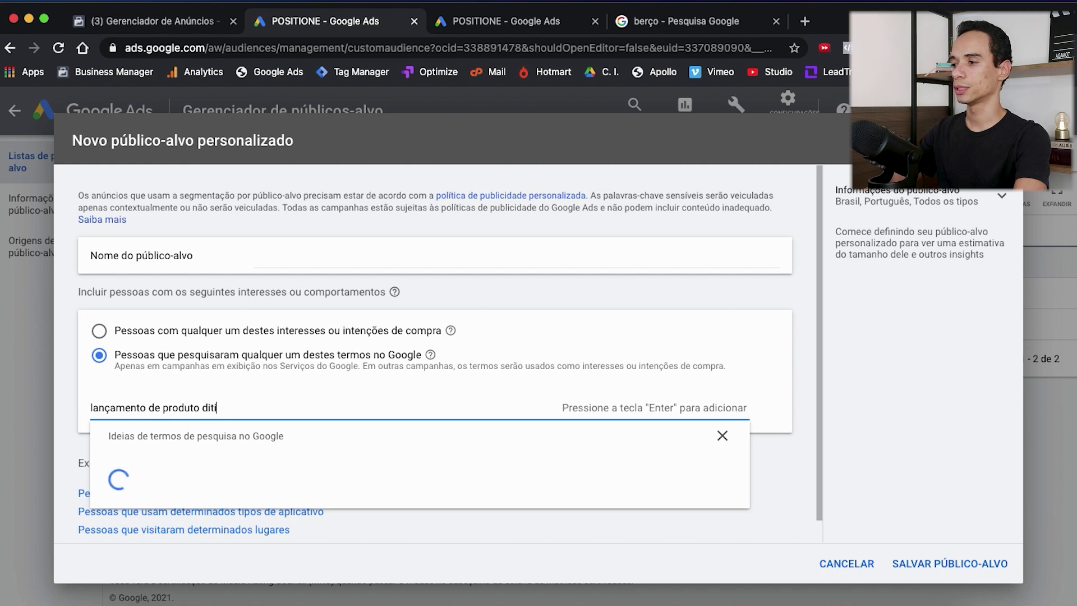
pyautogui.press('BackSpace')
pyautogui.write('gital')
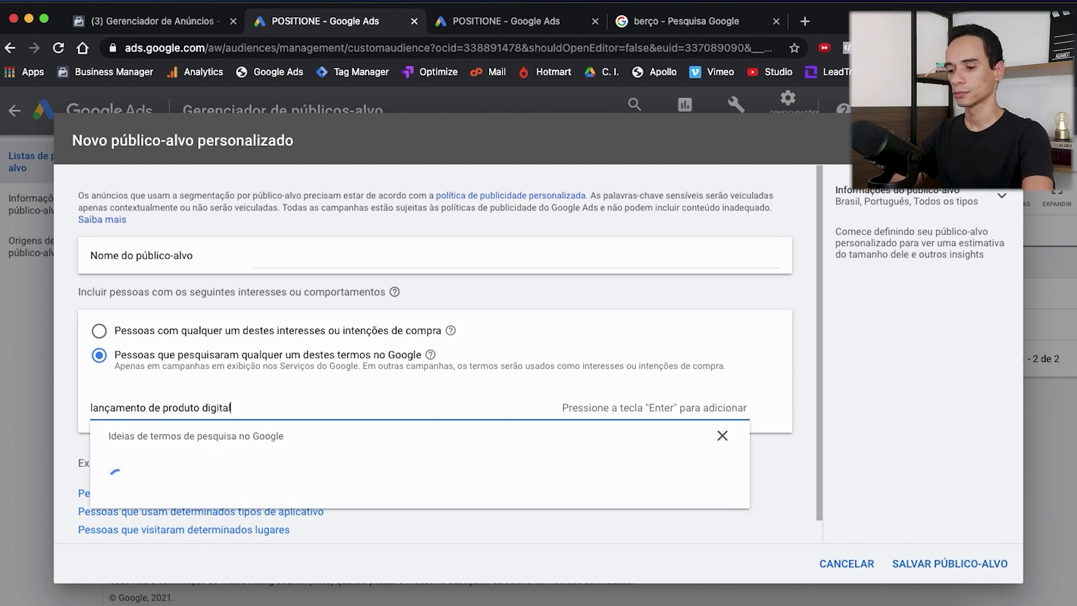
pyautogui.press('Return')
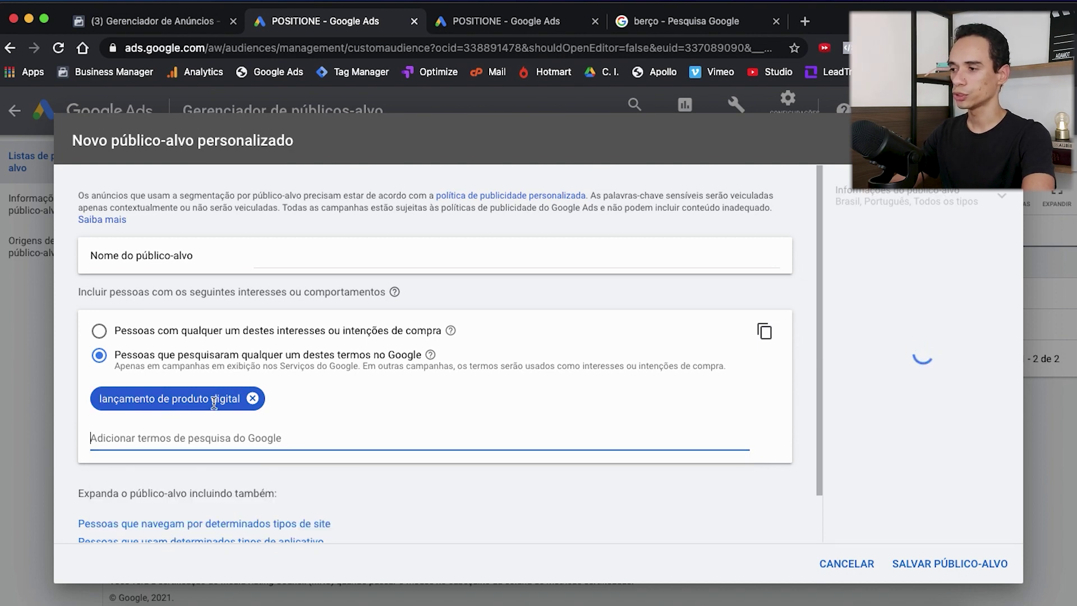
# Add "lançamento digital" and the suggested idea "formula de lançamento" to the audience's Google search terms.
pyautogui.write('la')
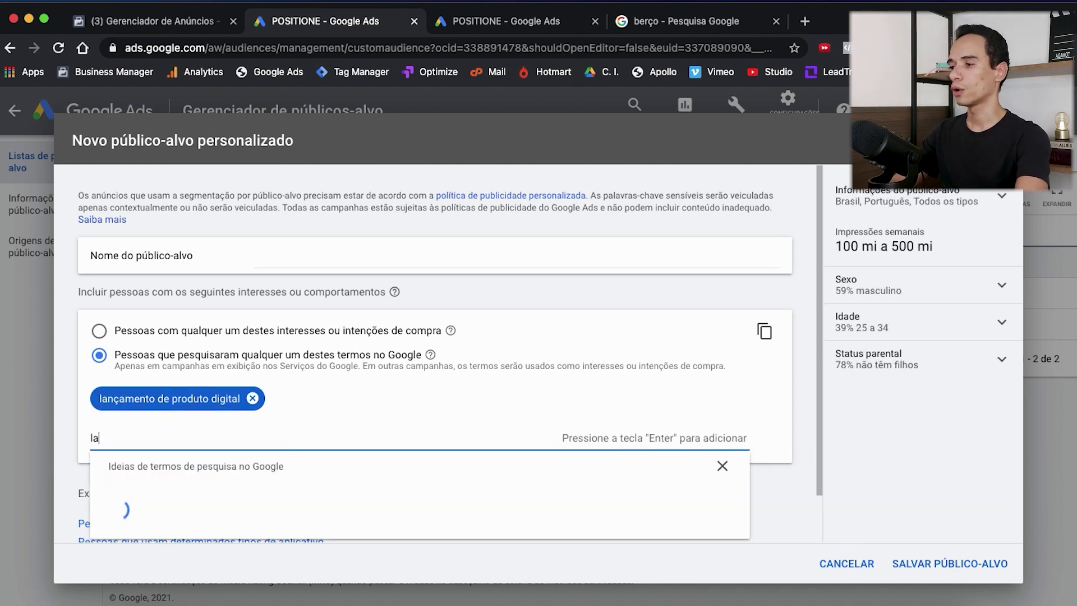
pyautogui.write('nçamento')
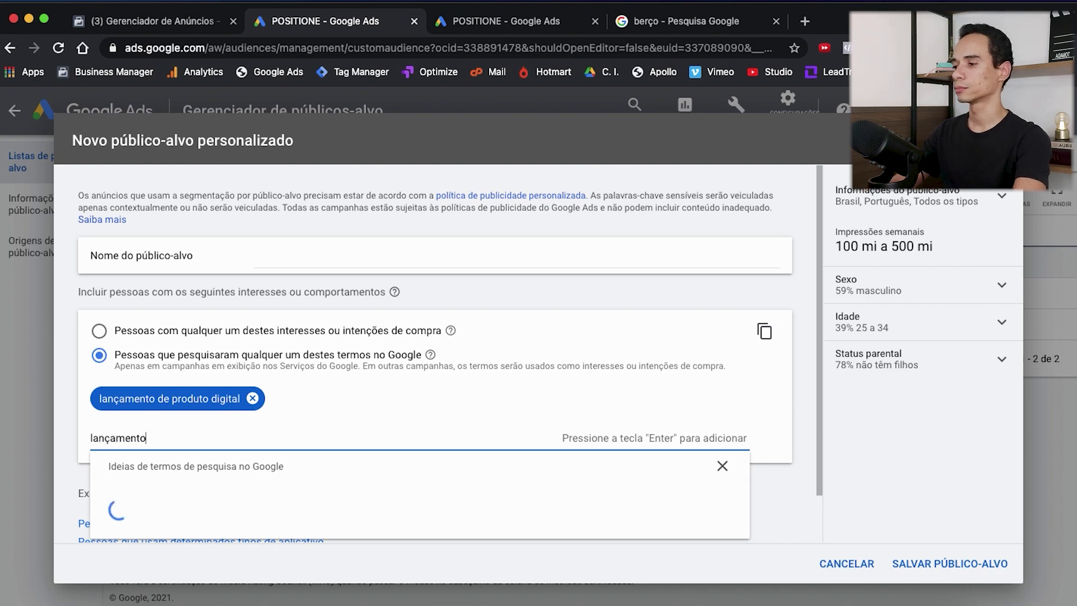
pyautogui.write(' digital')
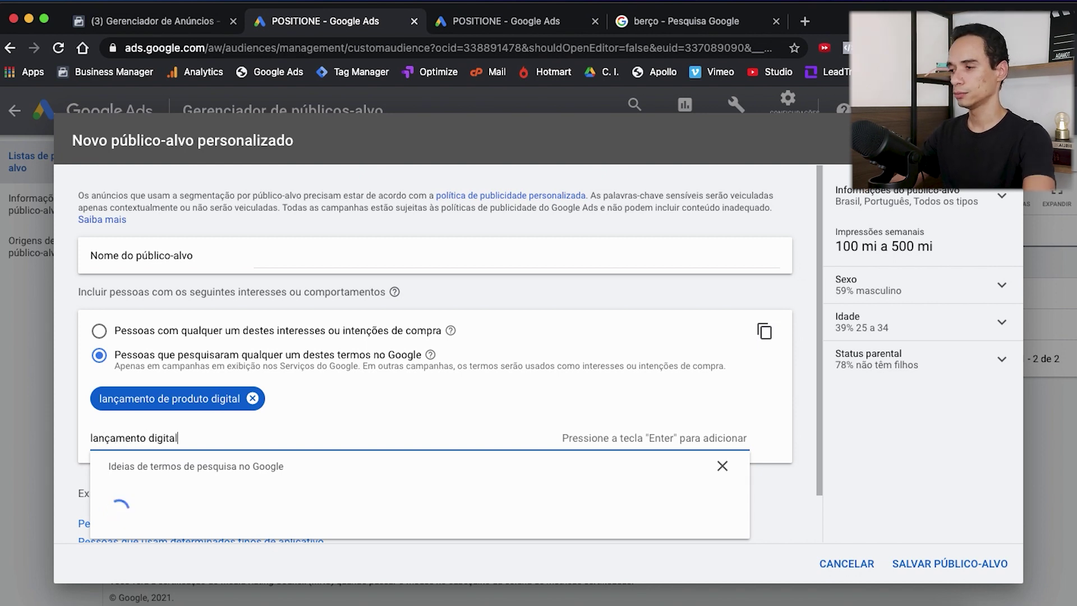
pyautogui.press('Return')
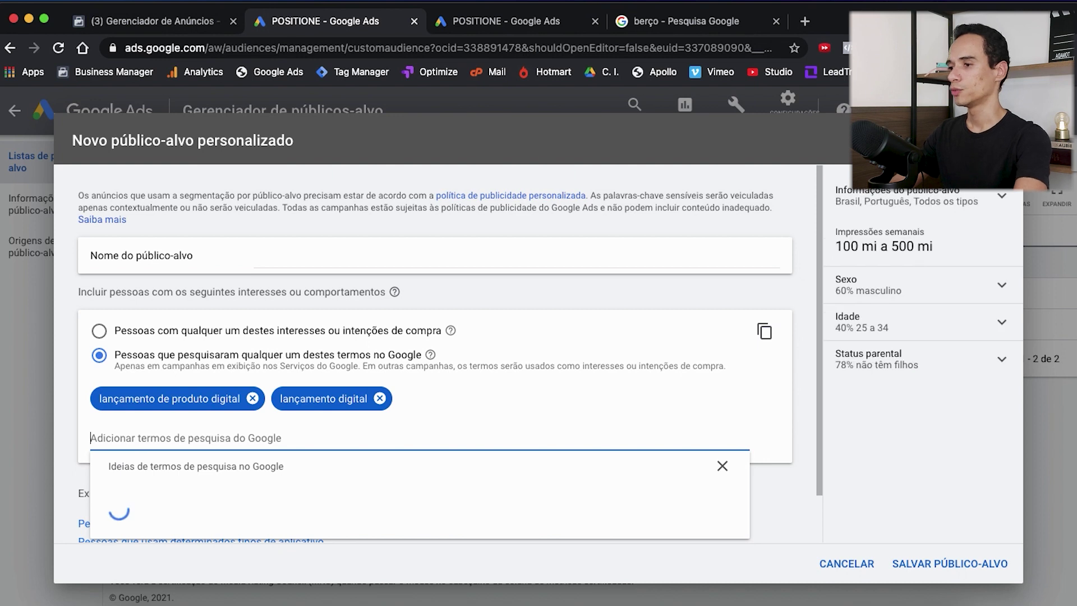
pyautogui.write('fórmula de lançamento')
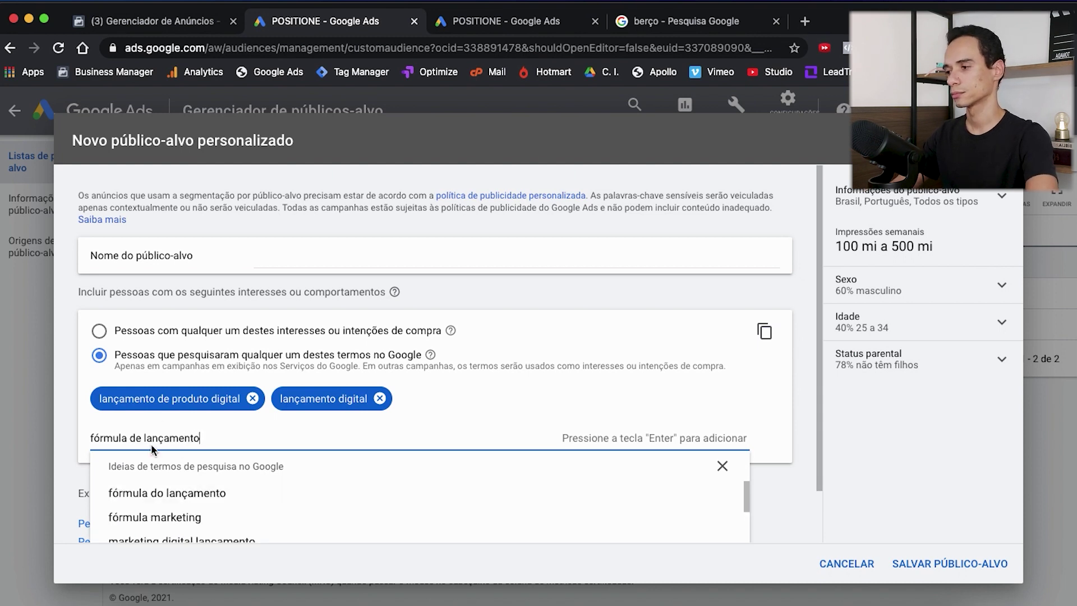
pyautogui.scroll(-5, 217, 530)
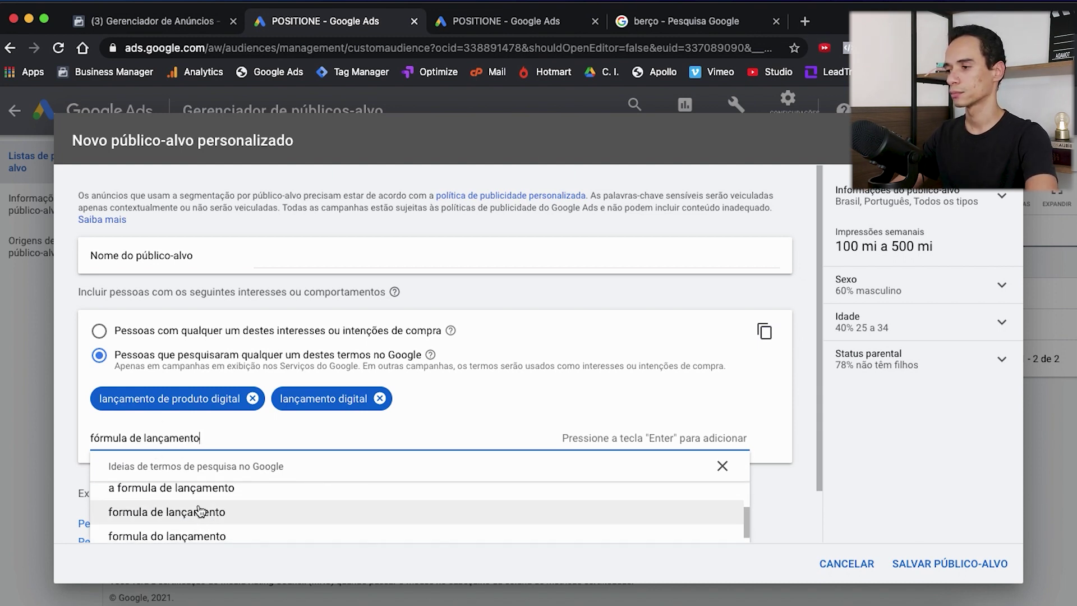
pyautogui.click(207, 512)
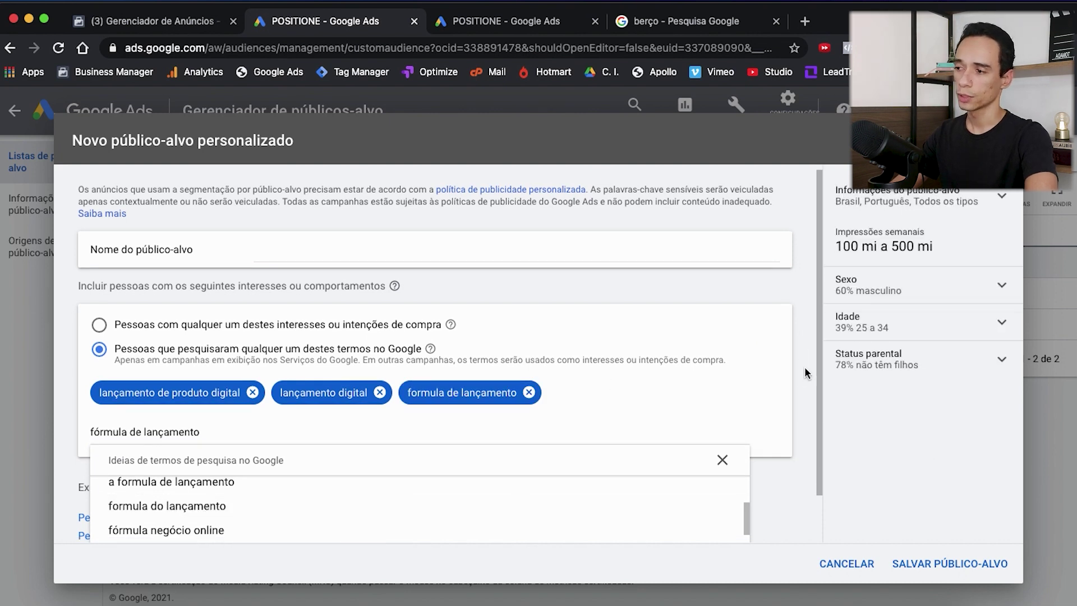
pyautogui.click(805, 369)
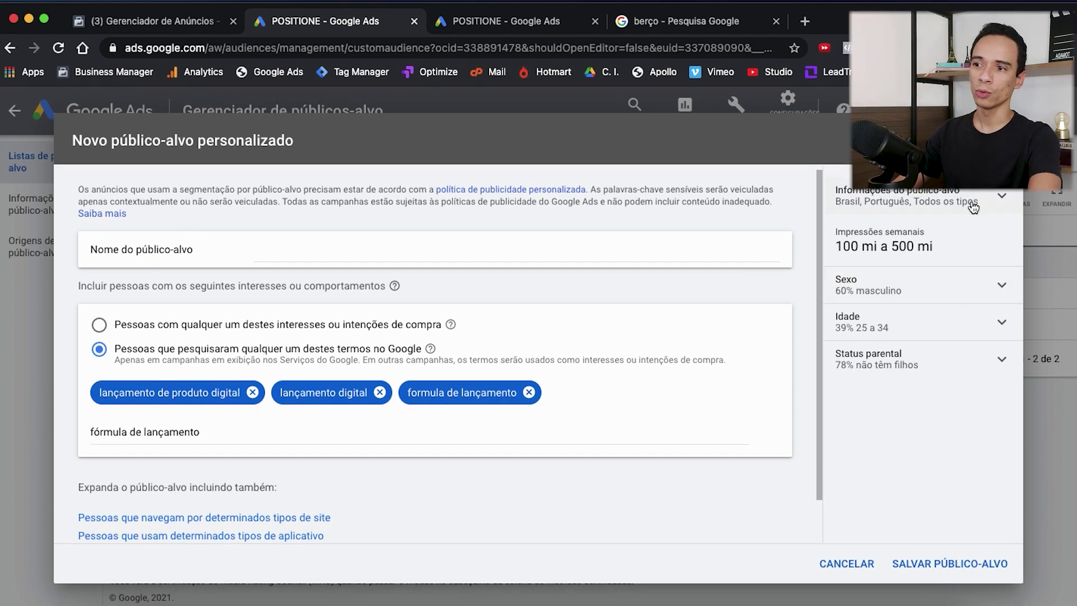
# Add Inglês and Espanhol to the languages in the audience information.
pyautogui.click(924, 200)
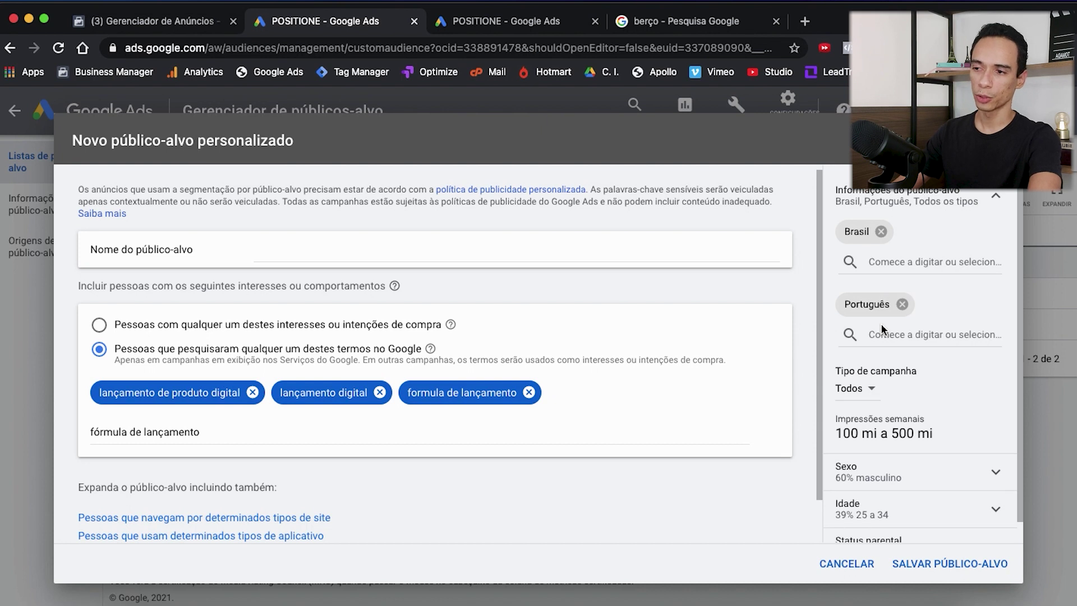
pyautogui.click(891, 334)
pyautogui.write('ingl')
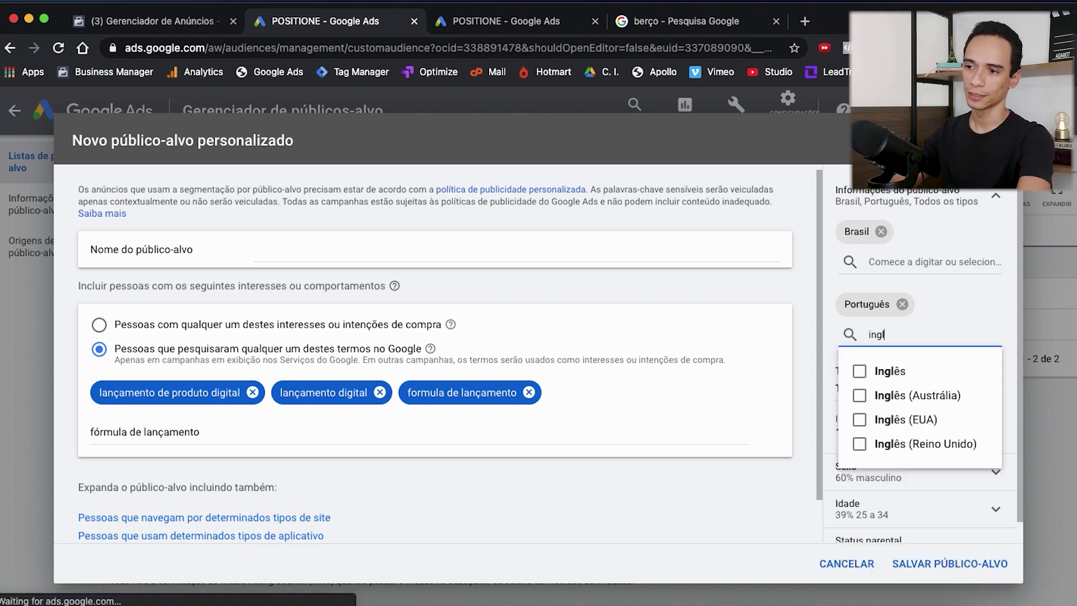
pyautogui.click(859, 372)
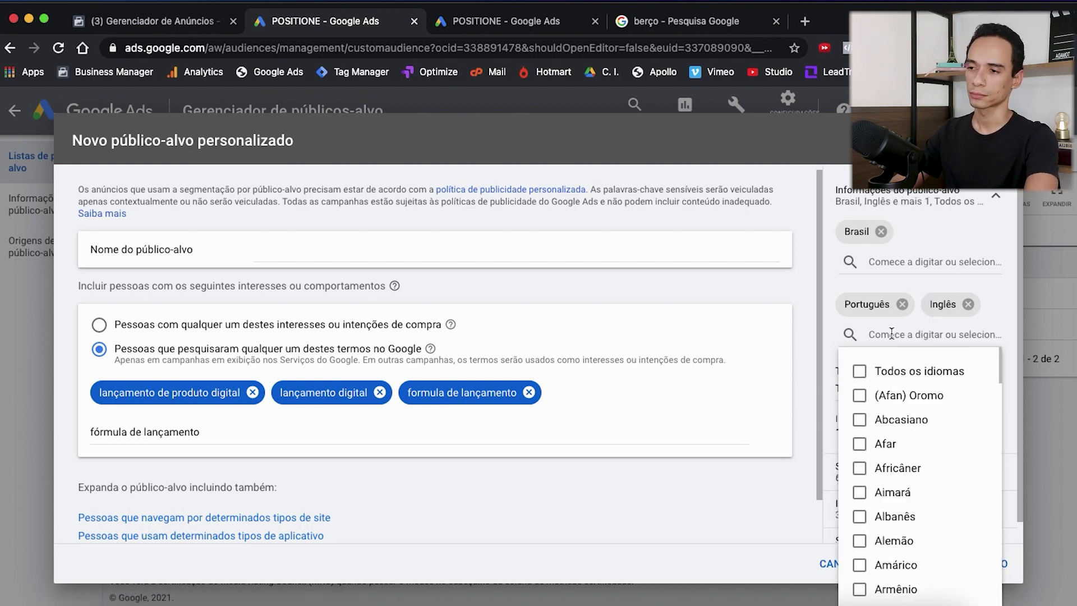
pyautogui.write('espanh')
pyautogui.click(856, 372)
# Set the campaign type to Vídeo for the search-term audience and check its weekly impressions estimate.
pyautogui.click(863, 426)
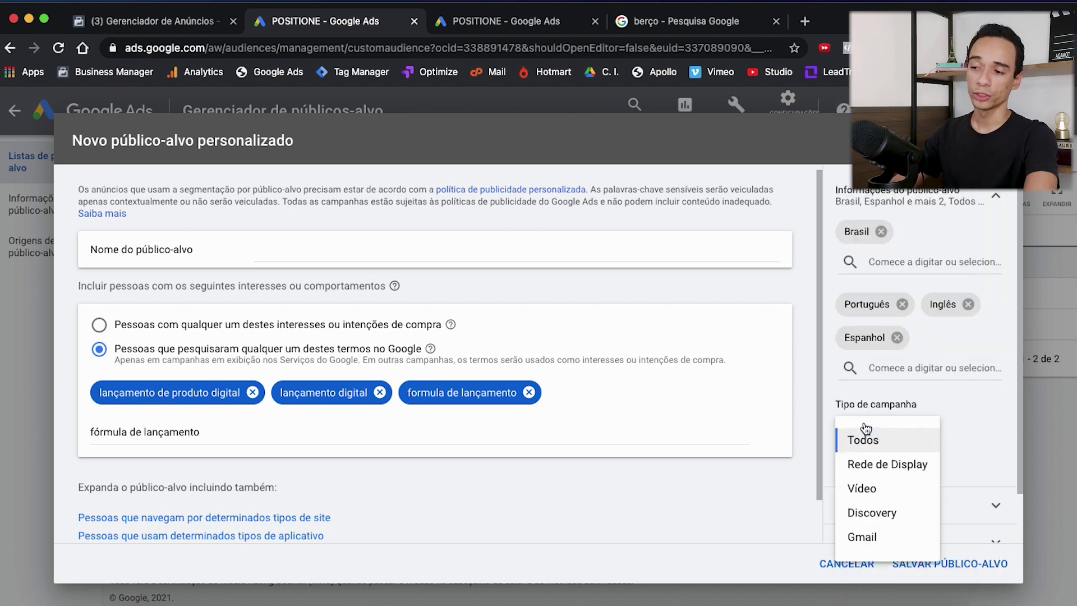
pyautogui.click(880, 493)
pyautogui.scroll(-2, 877, 487)
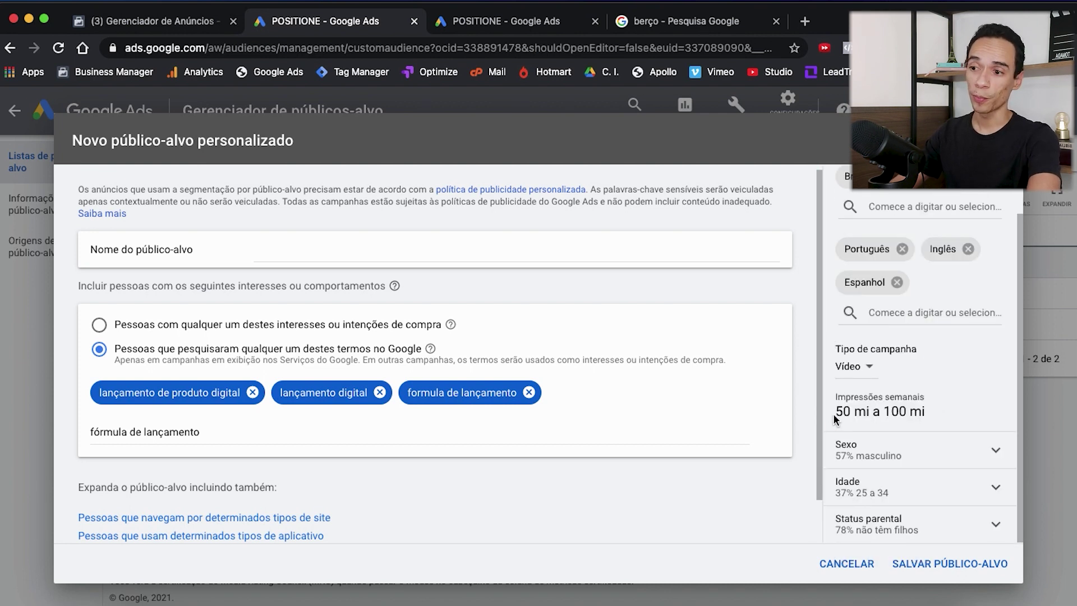
pyautogui.moveTo(834, 411); pyautogui.dragTo(931, 413)
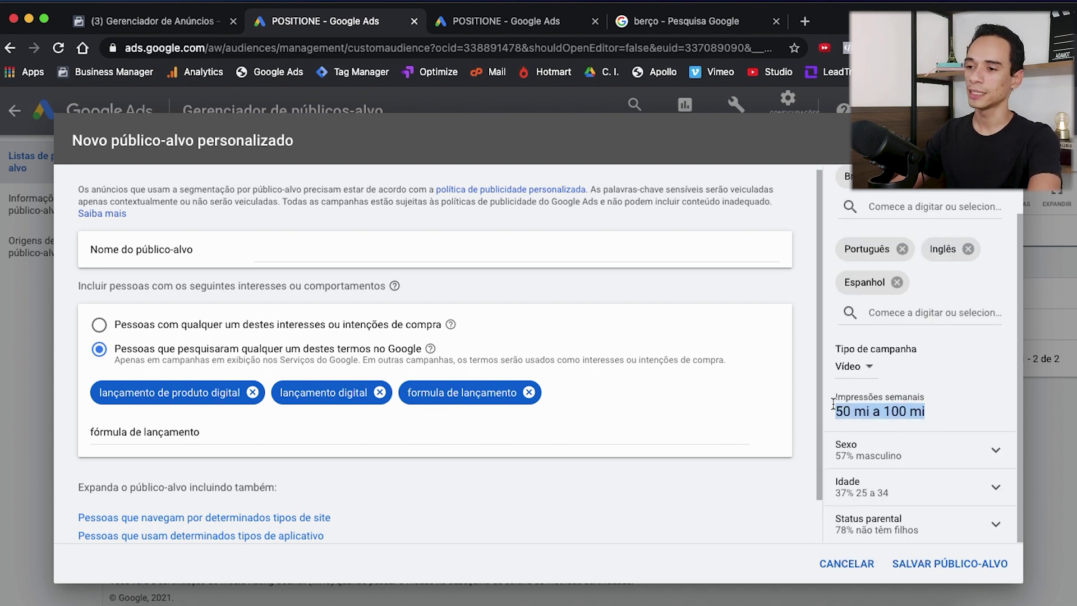
pyautogui.click(942, 416)
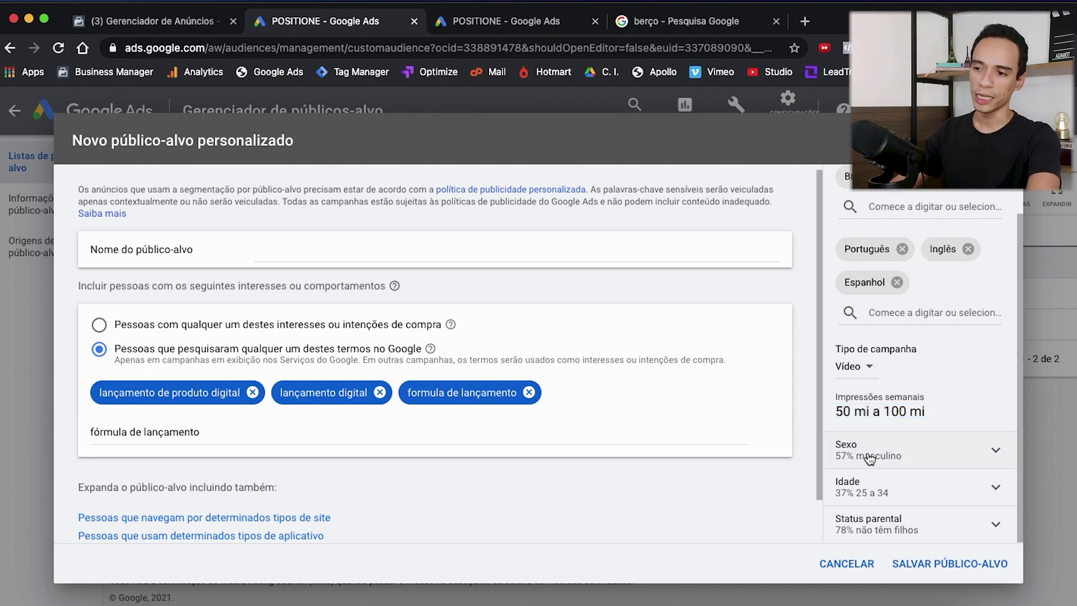
# Examine the gender and age breakdowns of the search-term audience estimate, collapsing each one after viewing it.
pyautogui.click(869, 454)
pyautogui.scroll(-2, 934, 424)
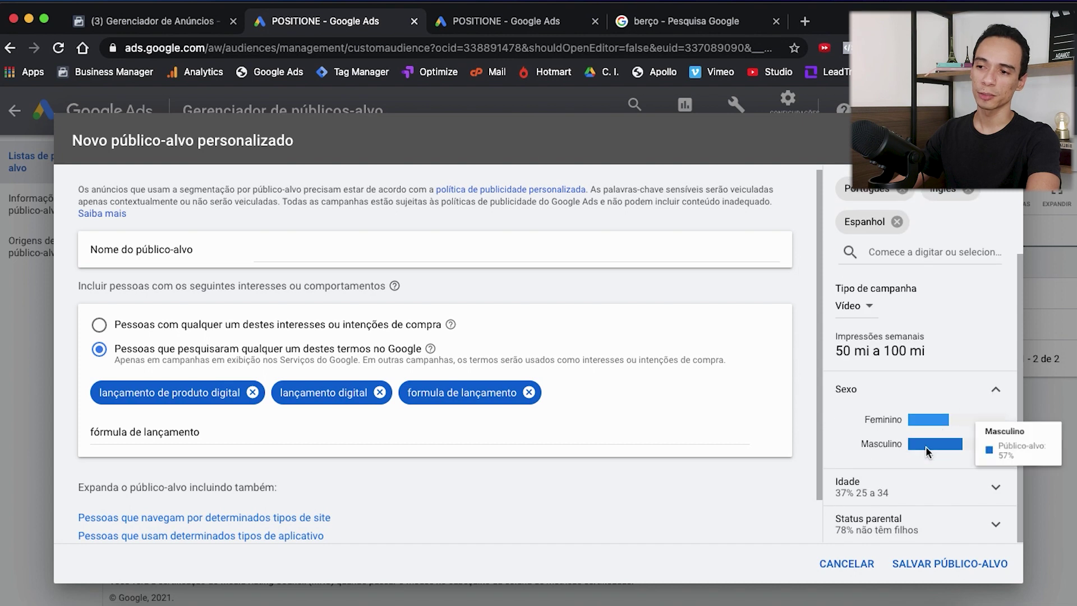
pyautogui.moveTo(932, 417)
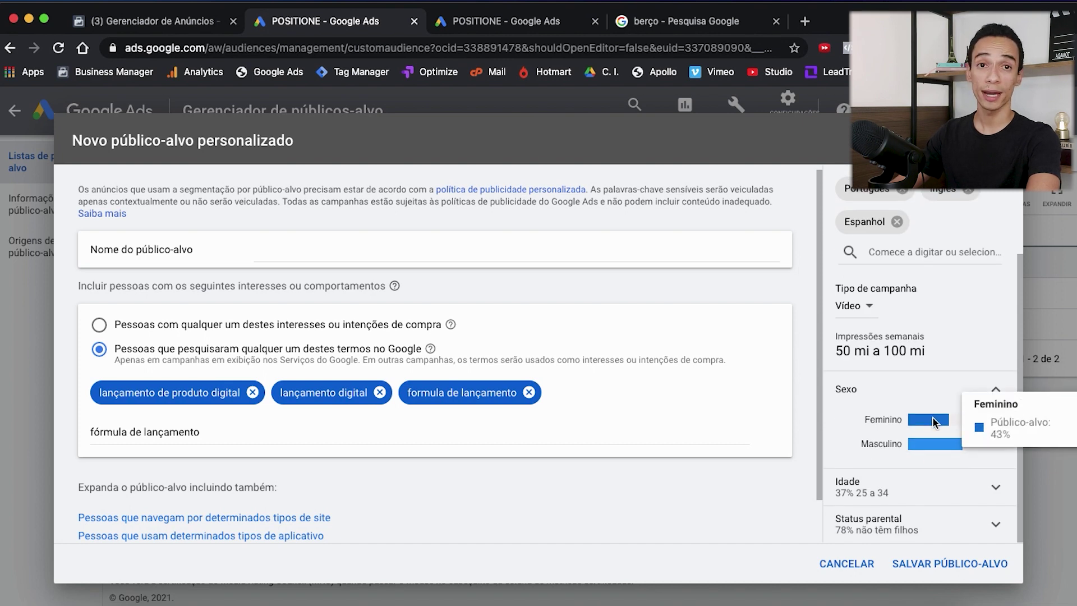
pyautogui.click(958, 391)
pyautogui.click(931, 482)
pyautogui.scroll(-3, 932, 393)
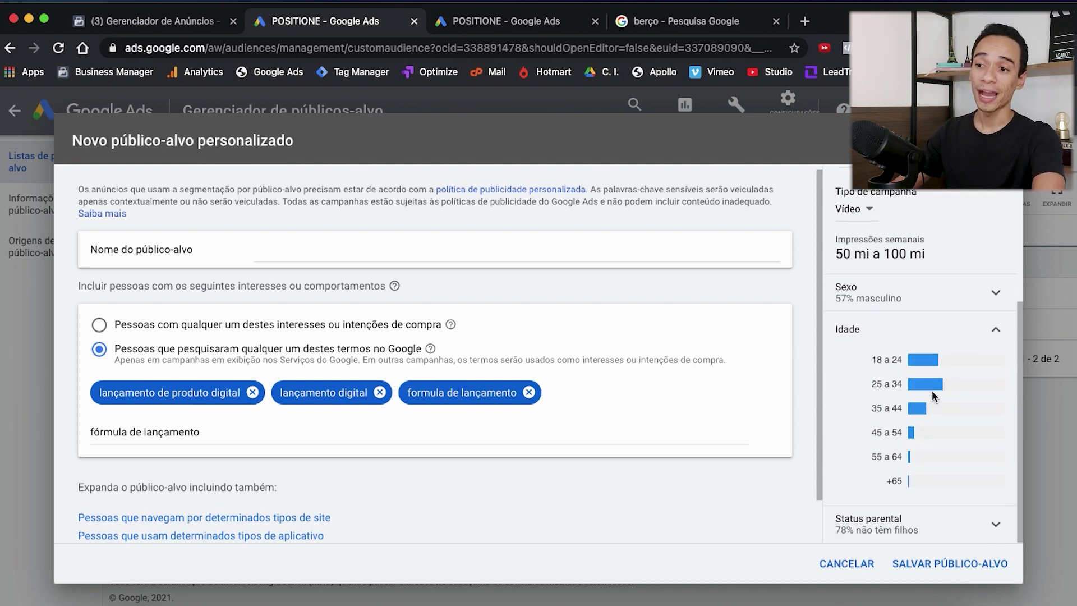
pyautogui.moveTo(924, 387)
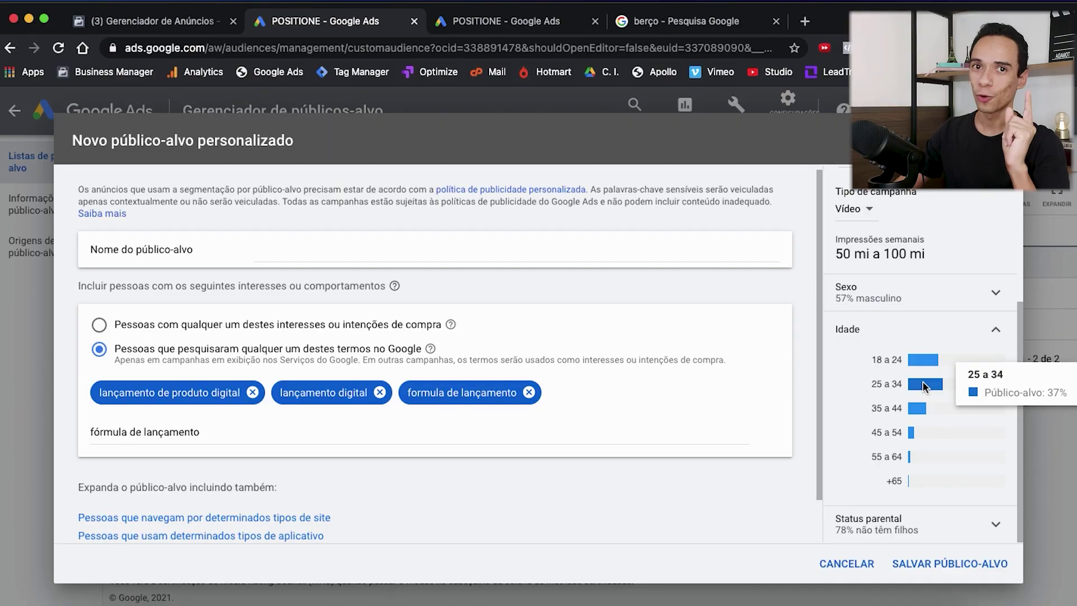
pyautogui.click(923, 386)
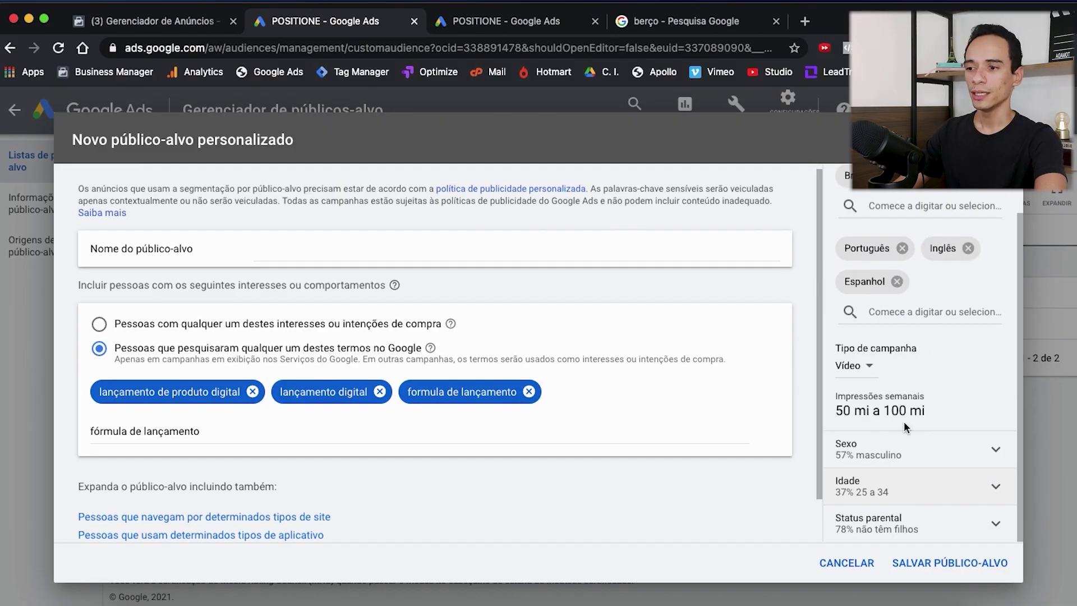
# Examine the parental status breakdown of the search-term audience estimate and collapse it.
pyautogui.click(913, 526)
pyautogui.scroll(-2, 933, 422)
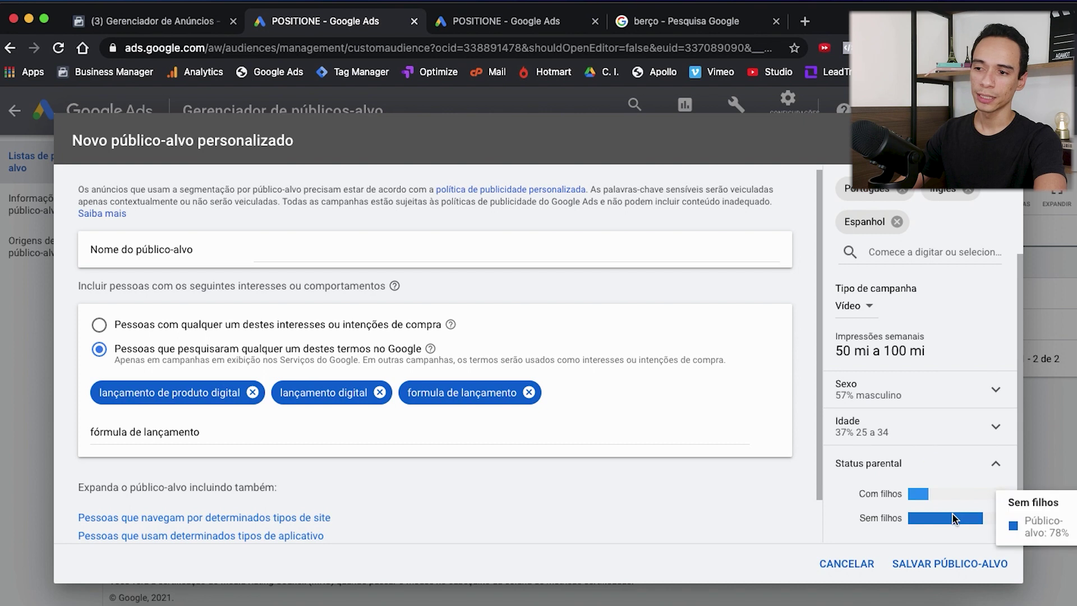
pyautogui.click(937, 454)
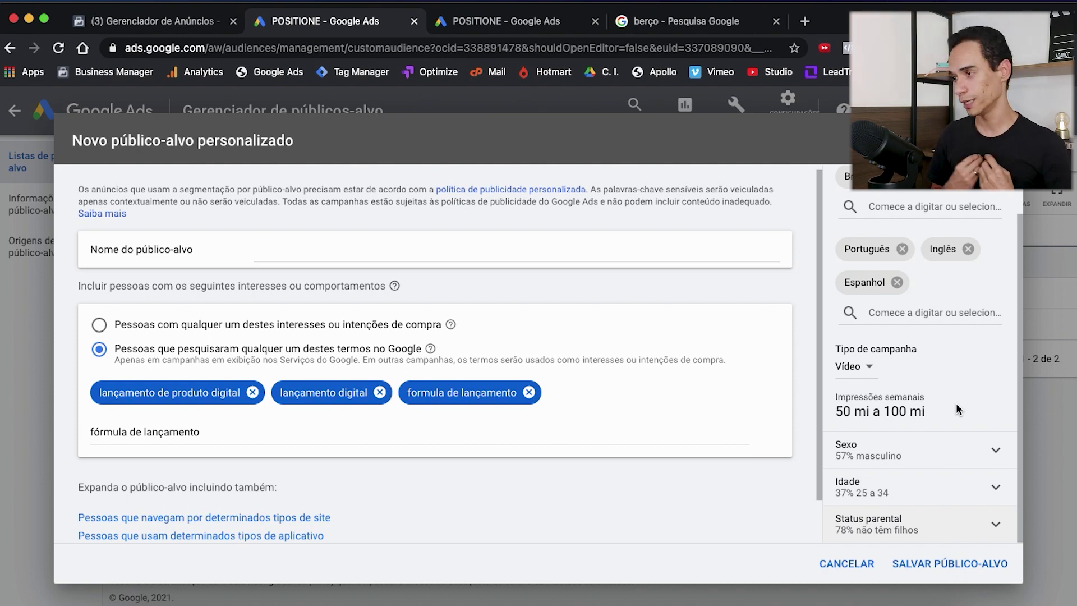
# Name the search-term audience "PP | Termos | Lançamento".
pyautogui.click(308, 251)
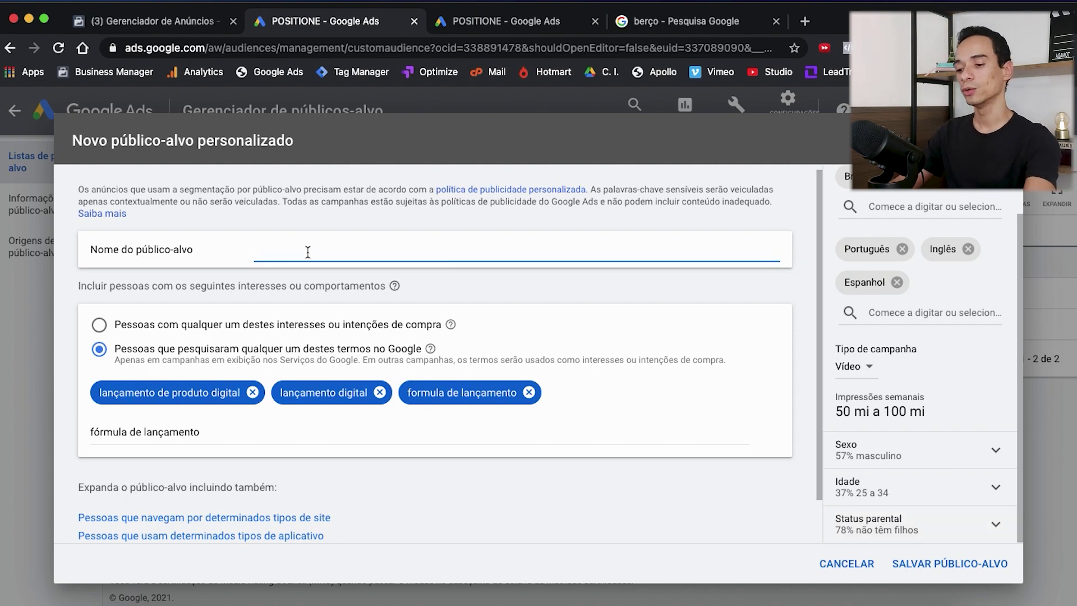
pyautogui.write('PP')
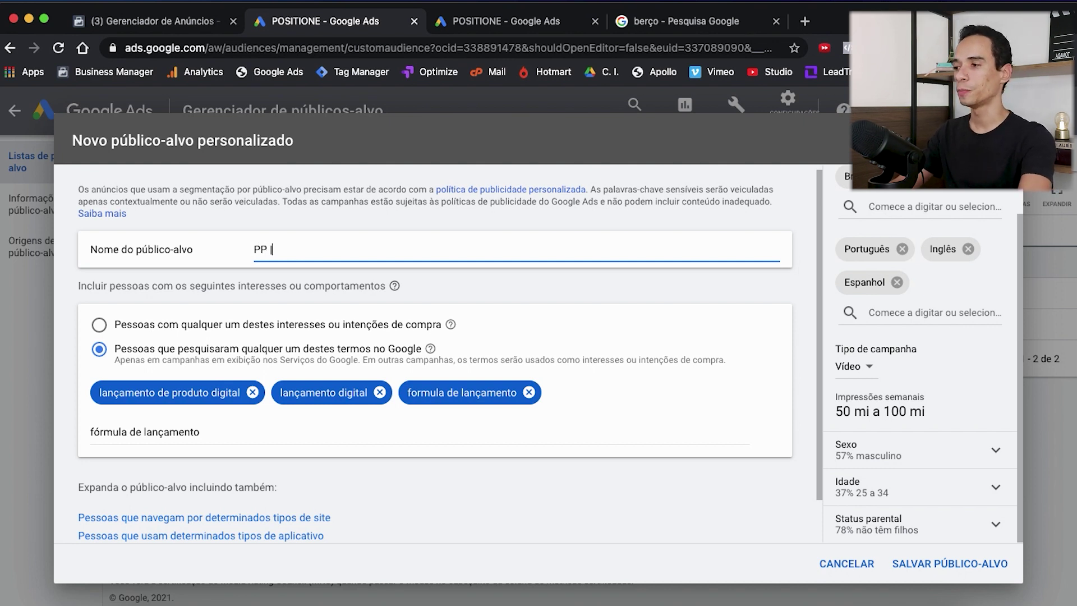
pyautogui.write(' | Termo')
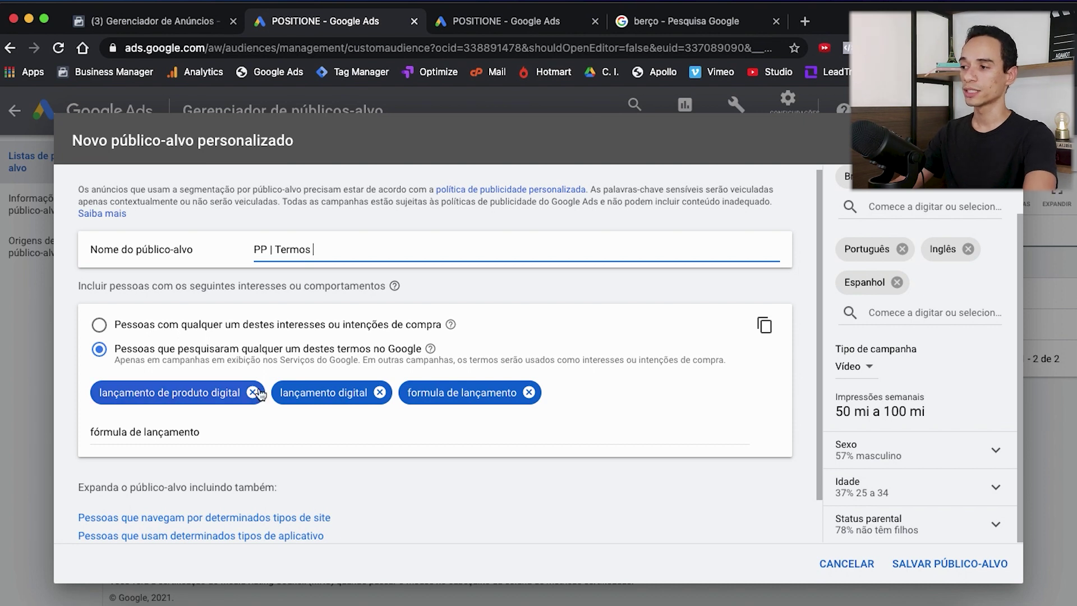
pyautogui.write('s')
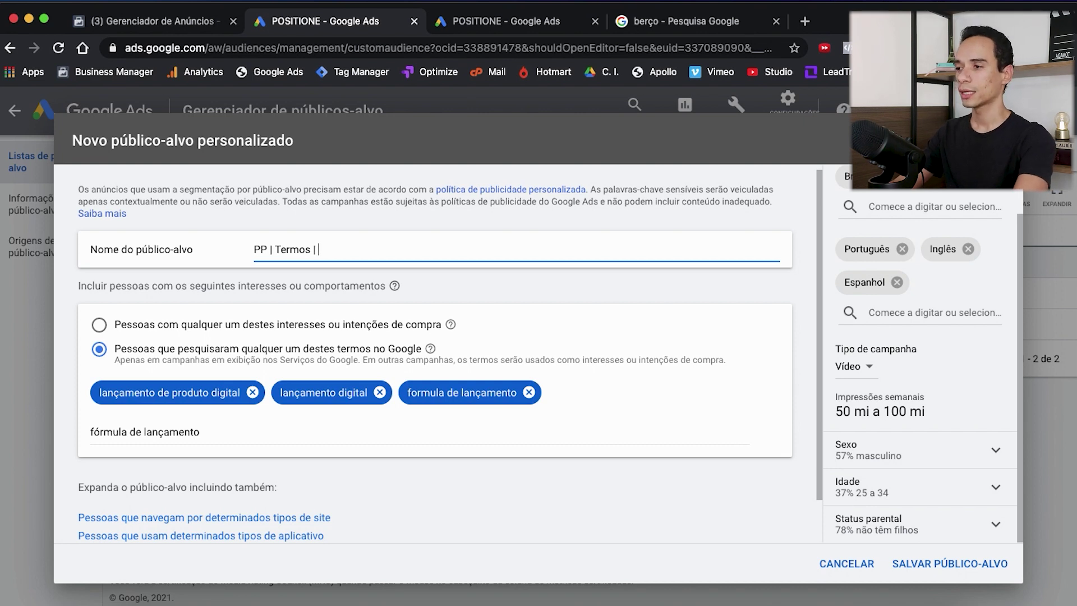
pyautogui.write(' | Lançamento')
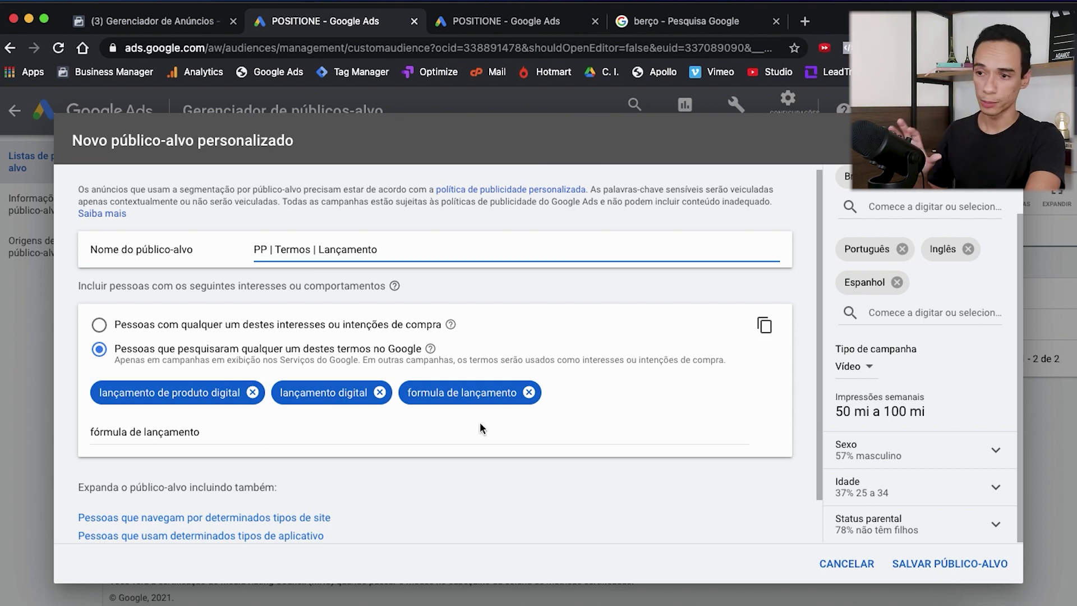
pyautogui.scroll(-1, 577, 392)
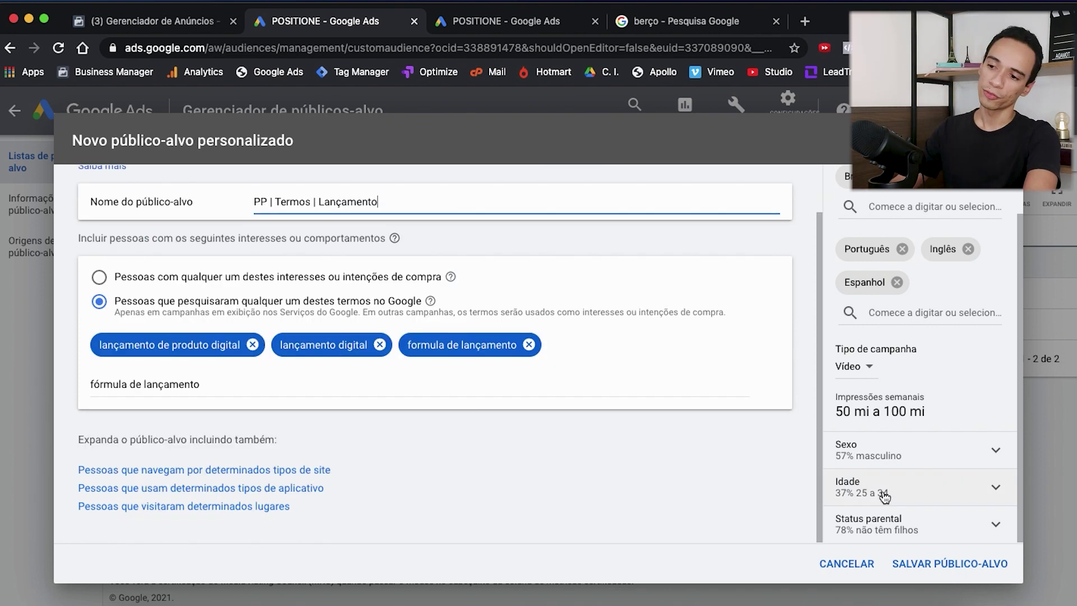
# Save the search-term audience and start a new custom audience that includes only people who browse similar websites.
pyautogui.click(940, 565)
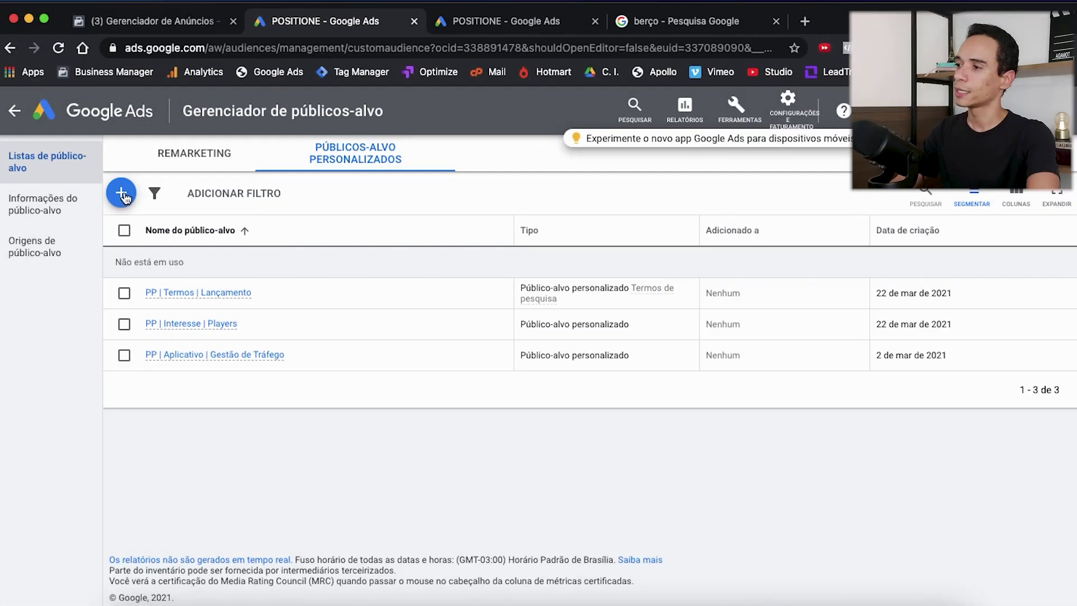
pyautogui.click(155, 193)
pyautogui.scroll(-1, 337, 443)
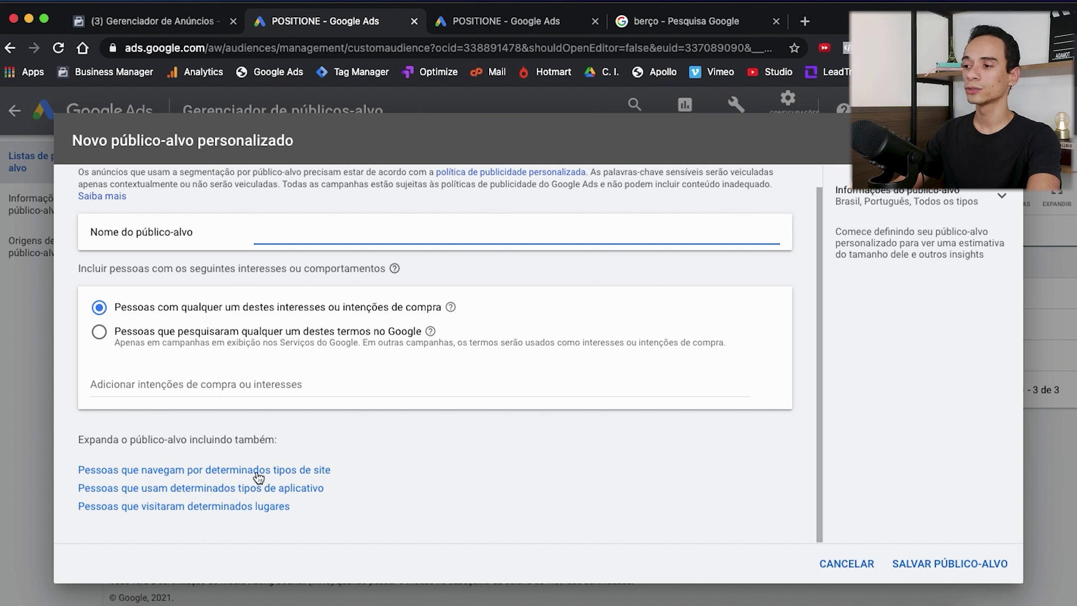
pyautogui.click(313, 474)
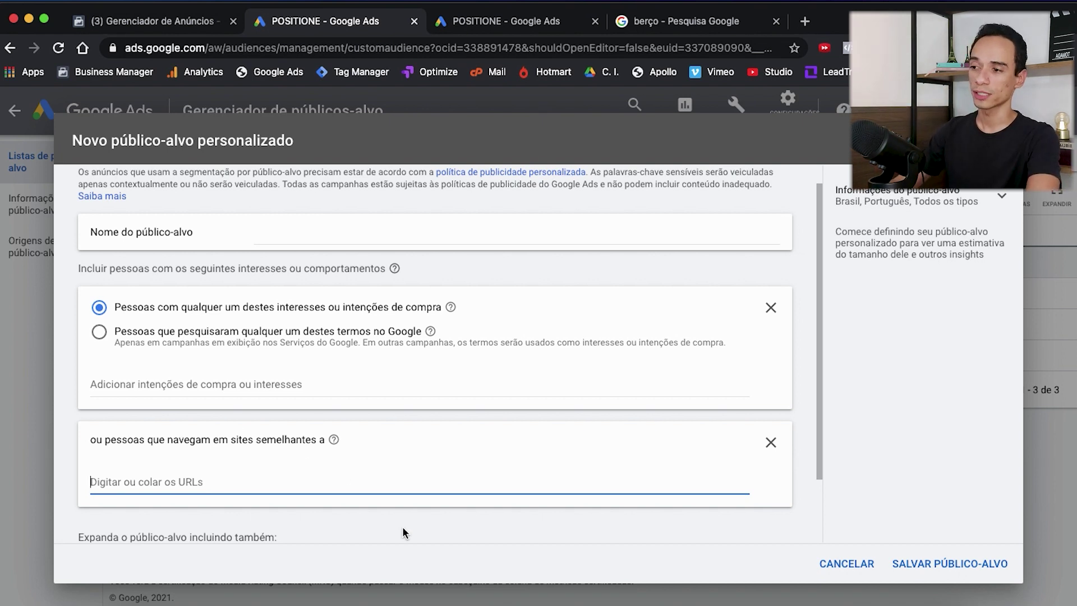
pyautogui.click(771, 308)
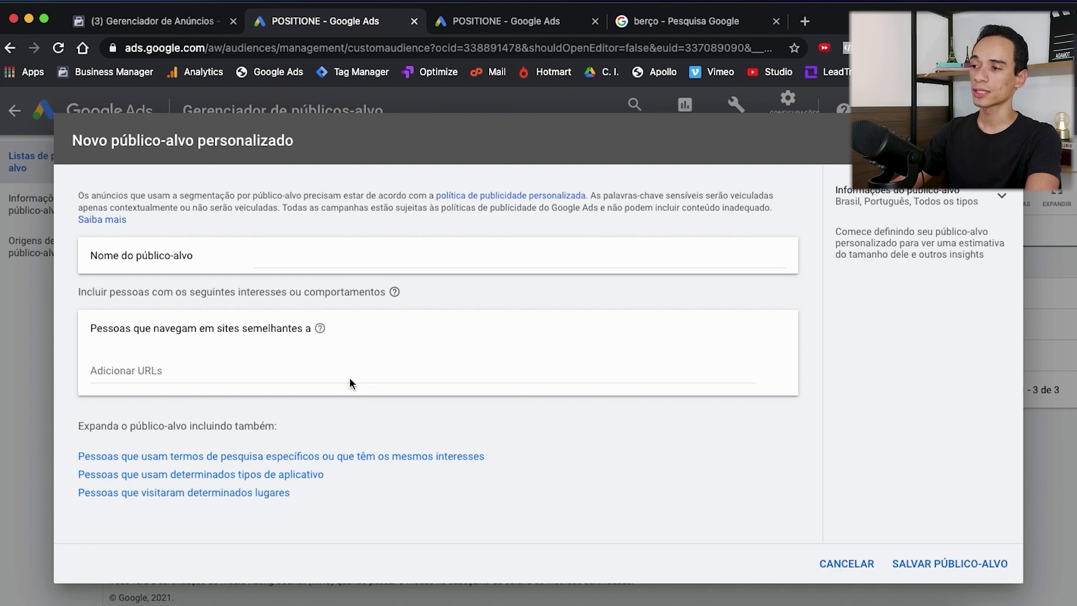
# Add ericorocha.com.br to the similar-sites list, opening the address in a new browser tab to check it.
pyautogui.click(328, 382)
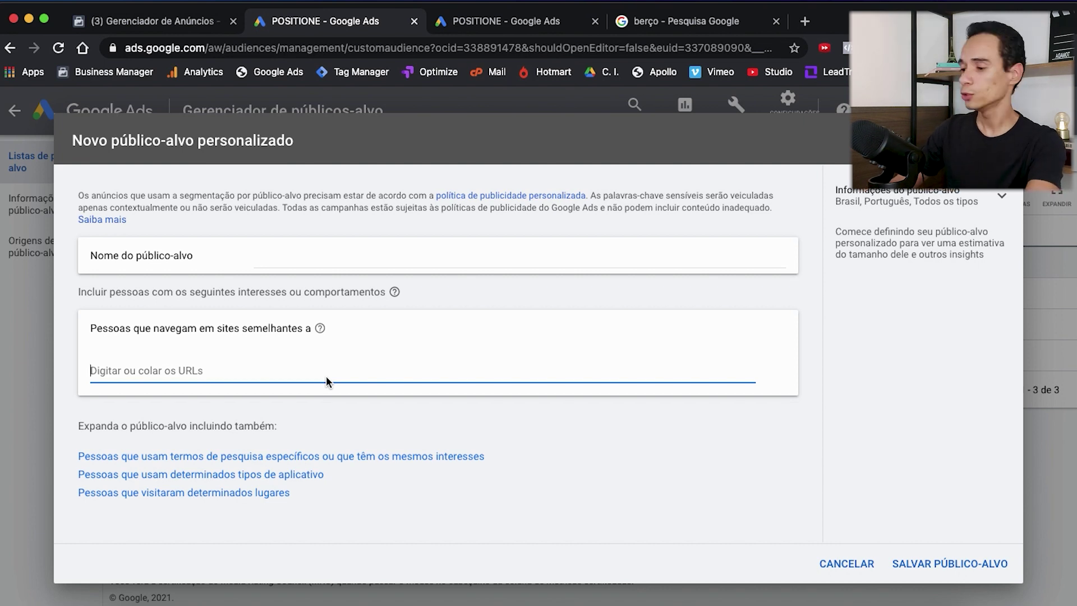
pyautogui.write('ericorocha.com.br')
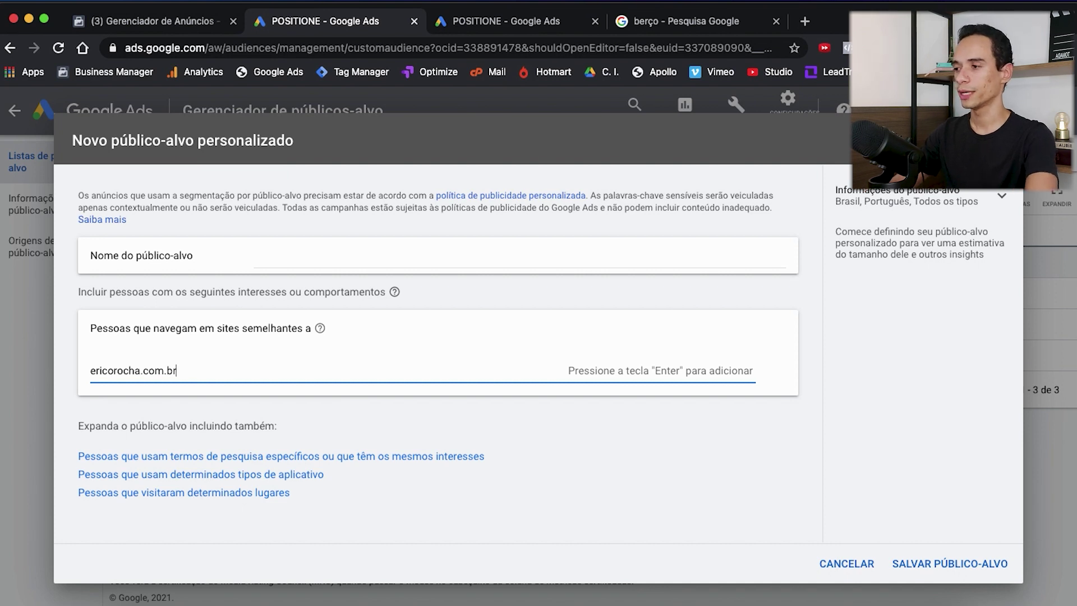
pyautogui.press('super+a')
pyautogui.press('super+c')
pyautogui.click(804, 20)
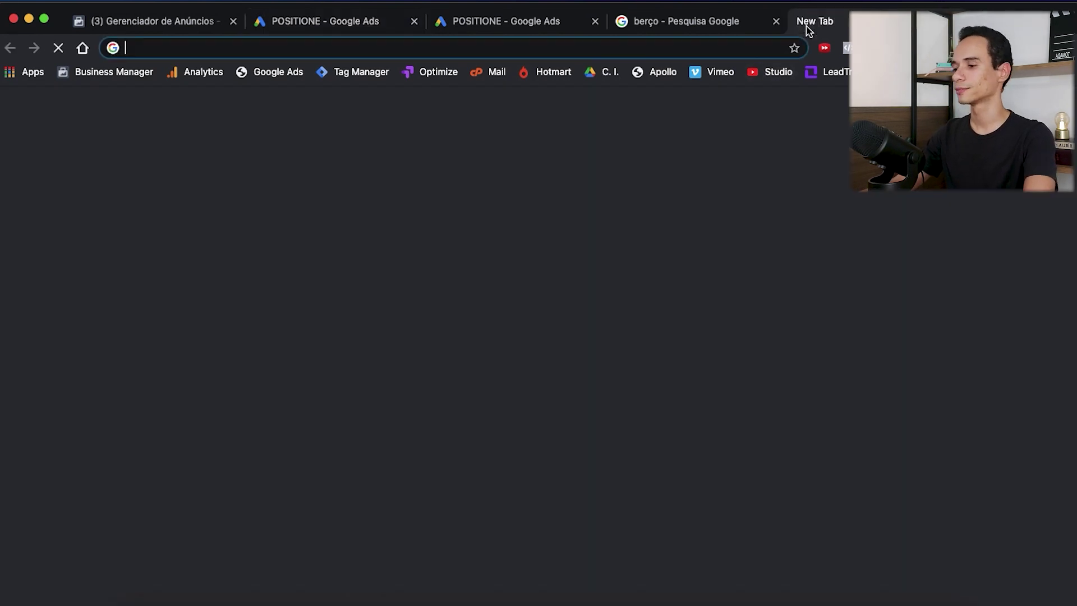
pyautogui.press('super+v')
pyautogui.press('Return')
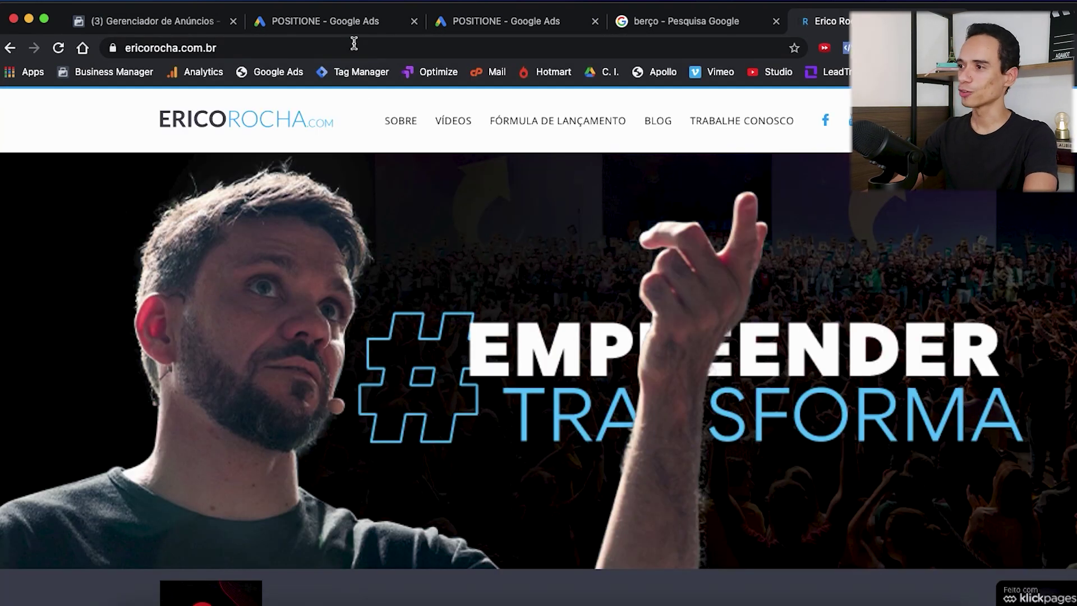
pyautogui.click(332, 28)
pyautogui.press('Right')
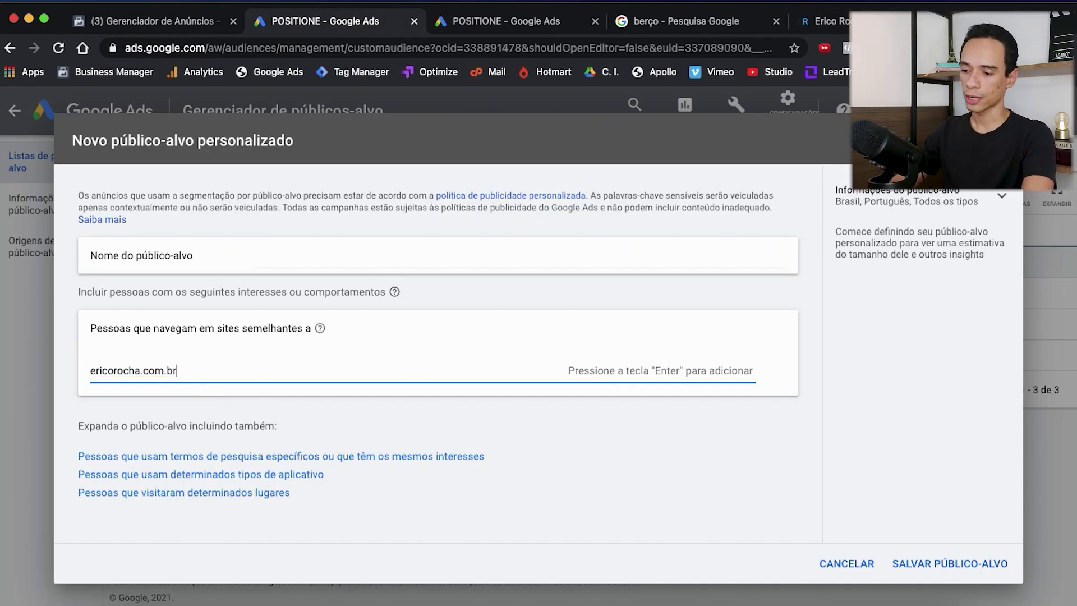
pyautogui.press('Return')
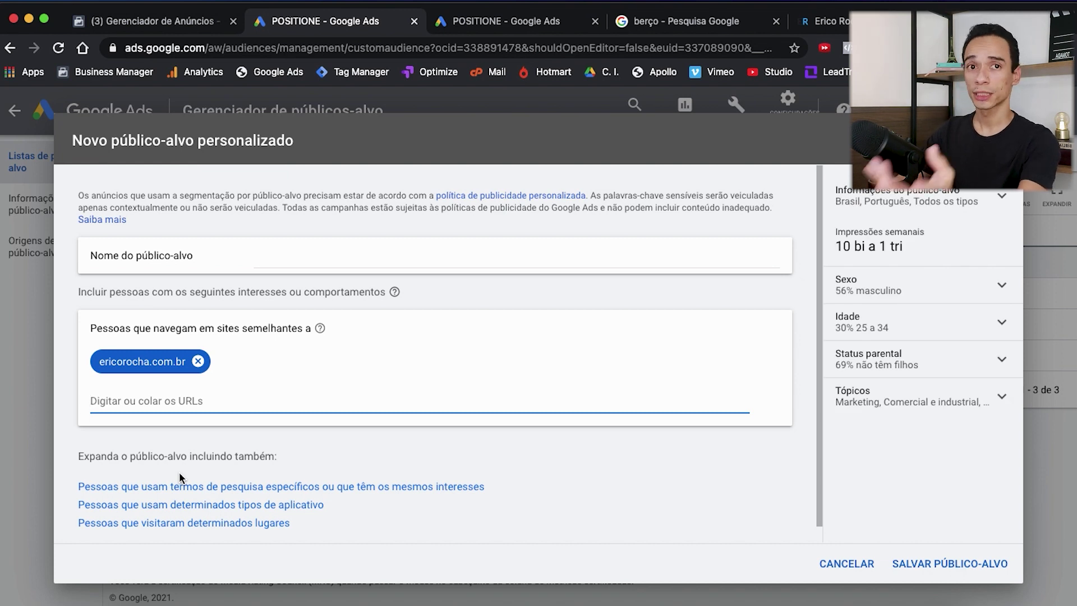
# Add ignicaodigital.com.br as the second similar site, opening the address in the browser to check it.
pyautogui.write('ig')
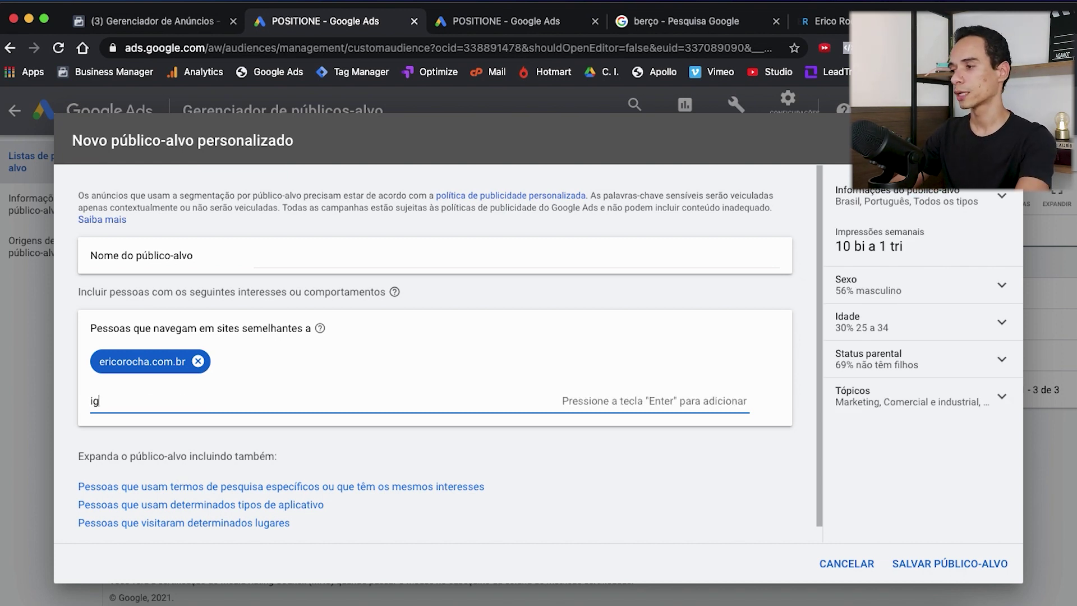
pyautogui.write('nicaodigital.com.br')
pyautogui.press('super+a')
pyautogui.press('super+c')
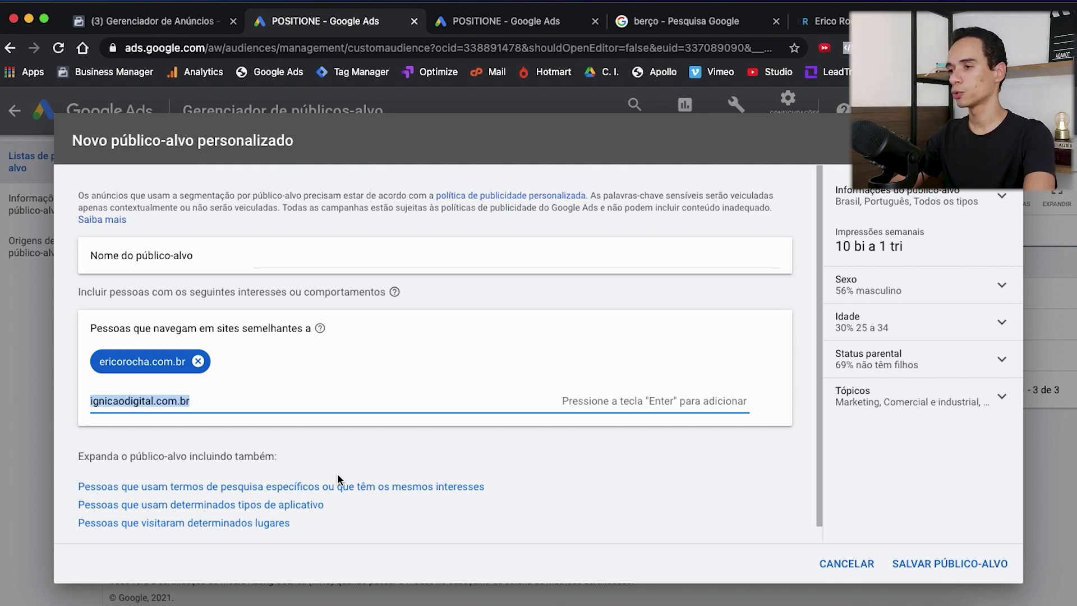
pyautogui.press('super+5')
pyautogui.click(351, 50)
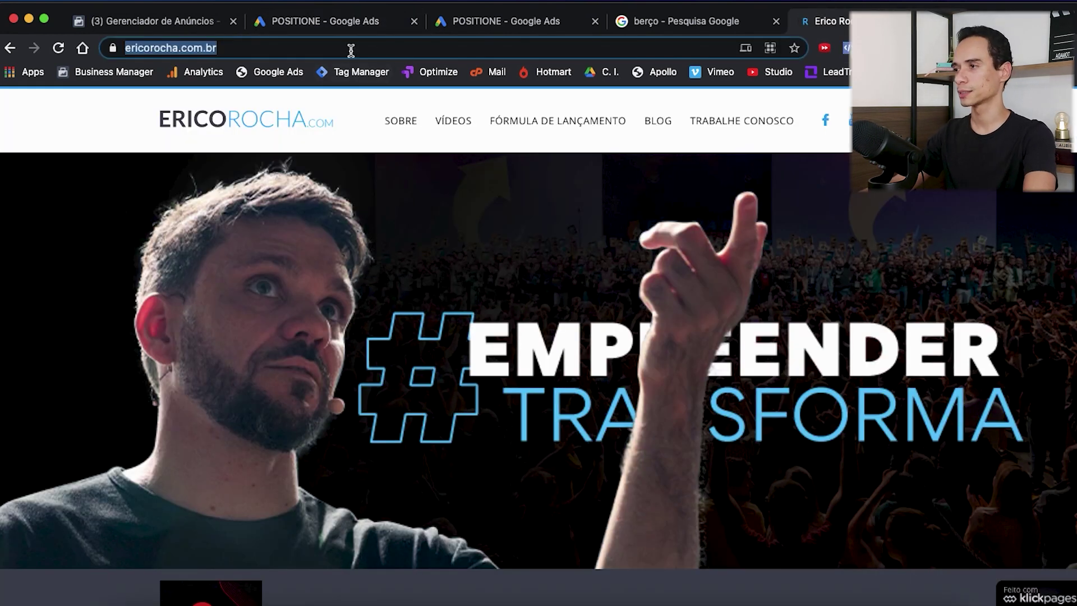
pyautogui.press('super+v')
pyautogui.press('Return')
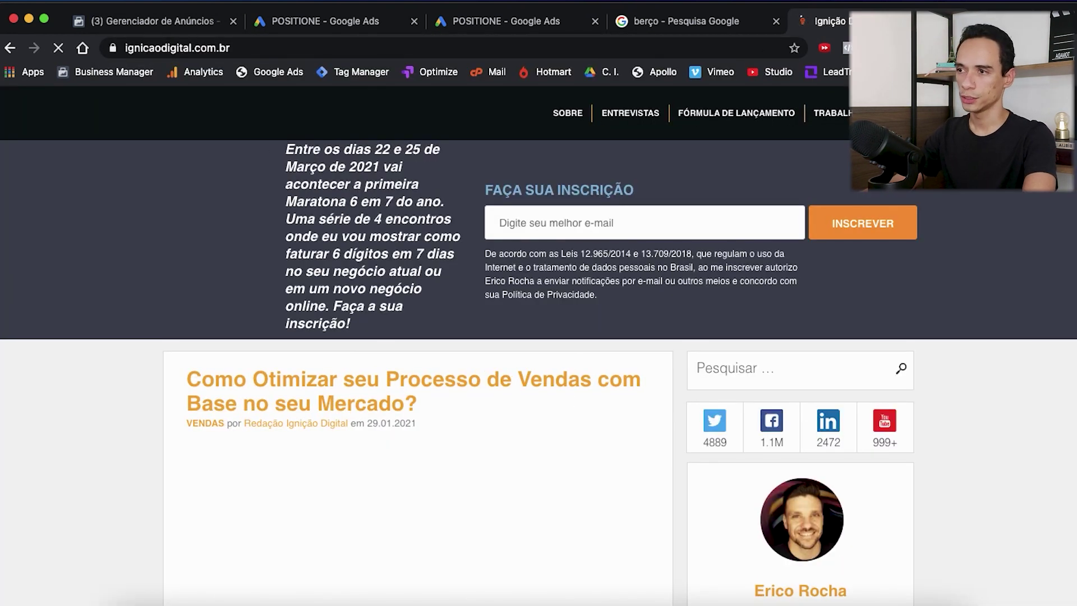
pyautogui.press('super+2')
pyautogui.click(205, 398)
pyautogui.press('Return')
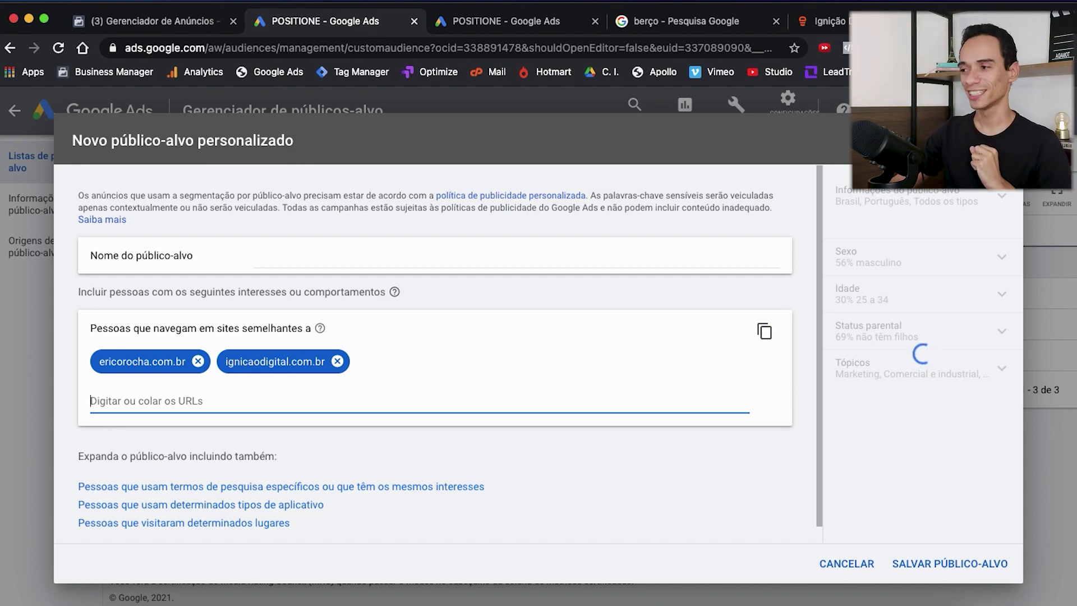
# Add pedrosobral.com.br as the third similar site, opening the address in the browser to check it.
pyautogui.write('pedrosobral.com.br')
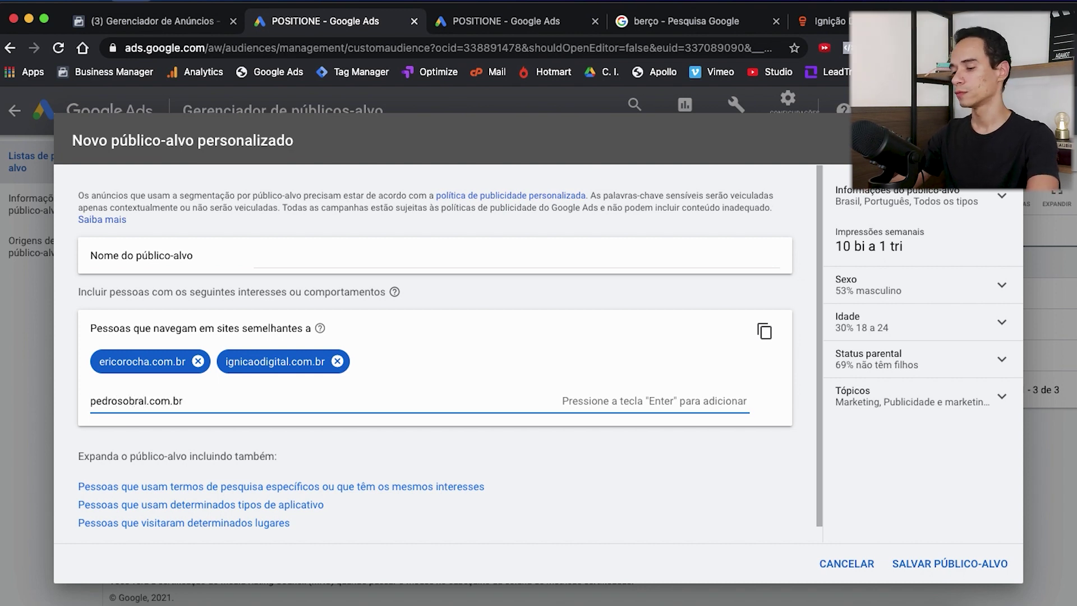
pyautogui.press('super+a')
pyautogui.press('super+c')
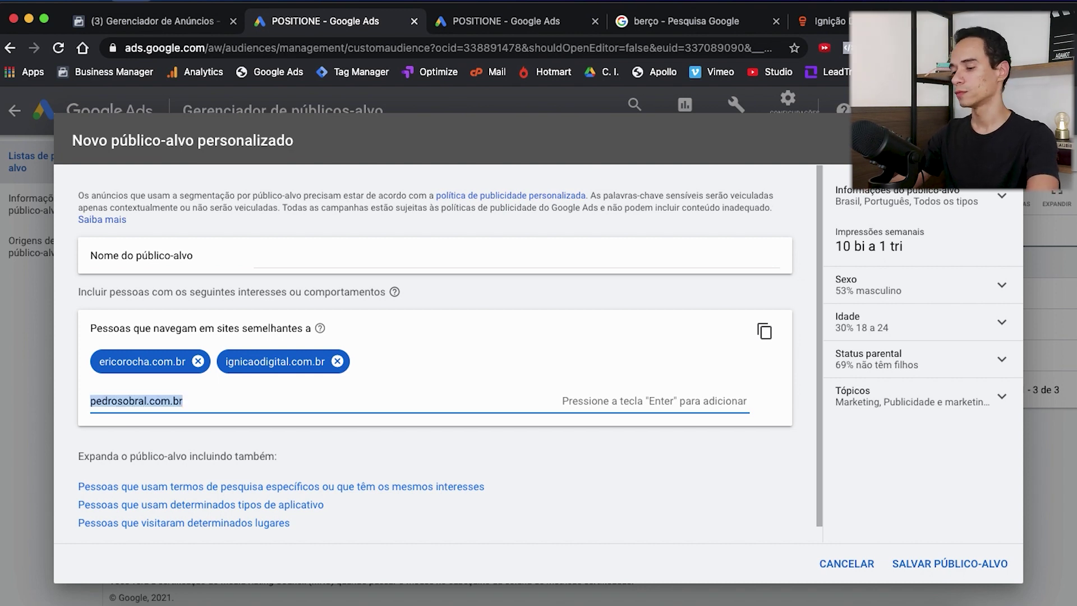
pyautogui.click(822, 21)
pyautogui.click(397, 49)
pyautogui.press('super+v')
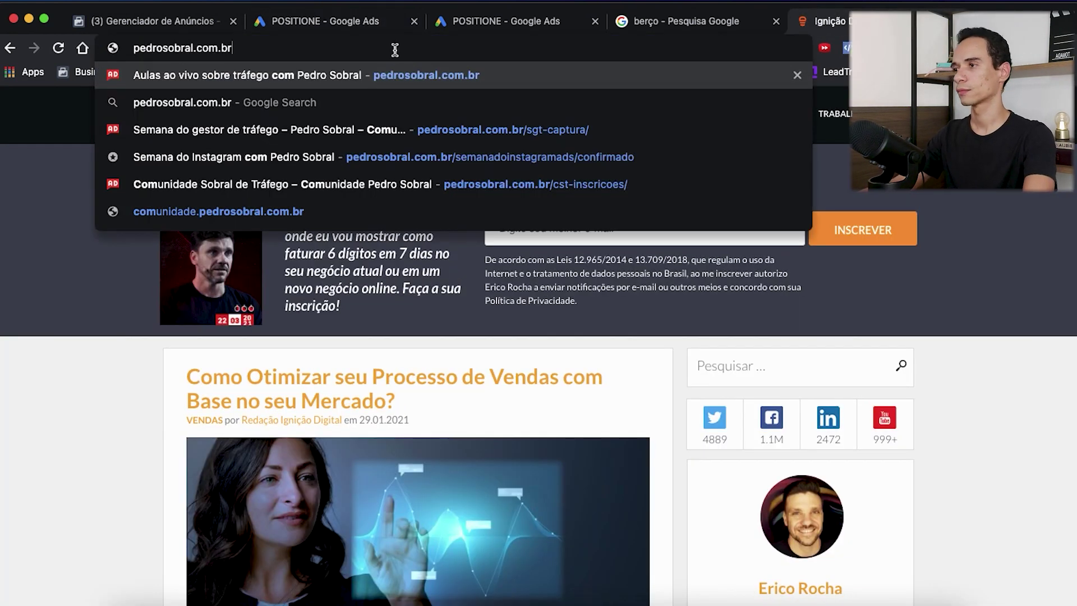
pyautogui.press('Return')
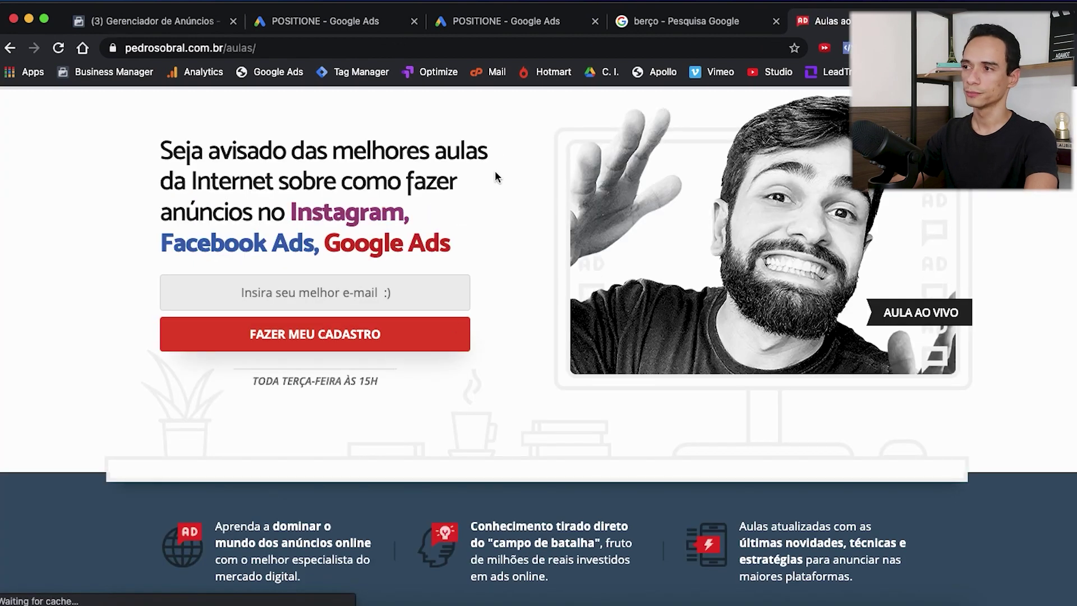
pyautogui.click(349, 23)
pyautogui.click(219, 397)
pyautogui.press('Return')
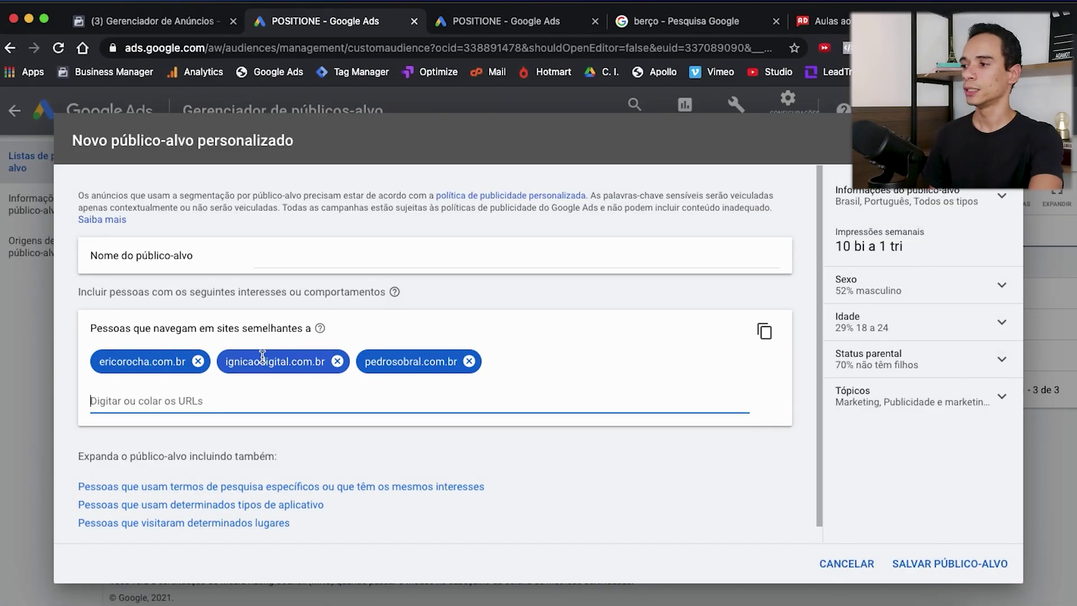
# Remove all three sites from the audience one at a time, viewing the topics breakdown while only pedrosobral.com.br is listed.
pyautogui.moveTo(320, 331)
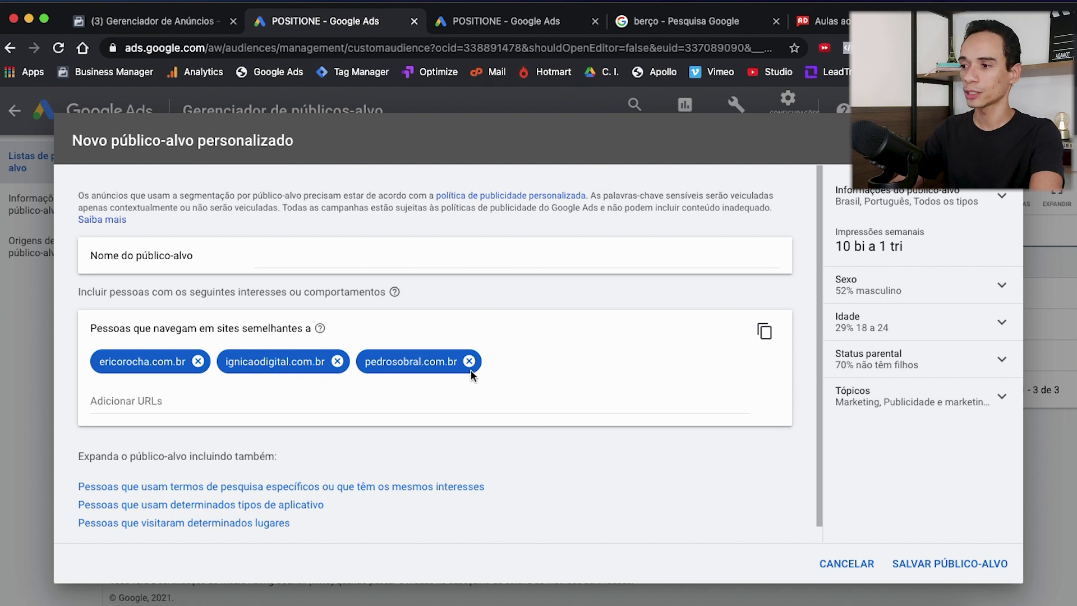
pyautogui.click(337, 361)
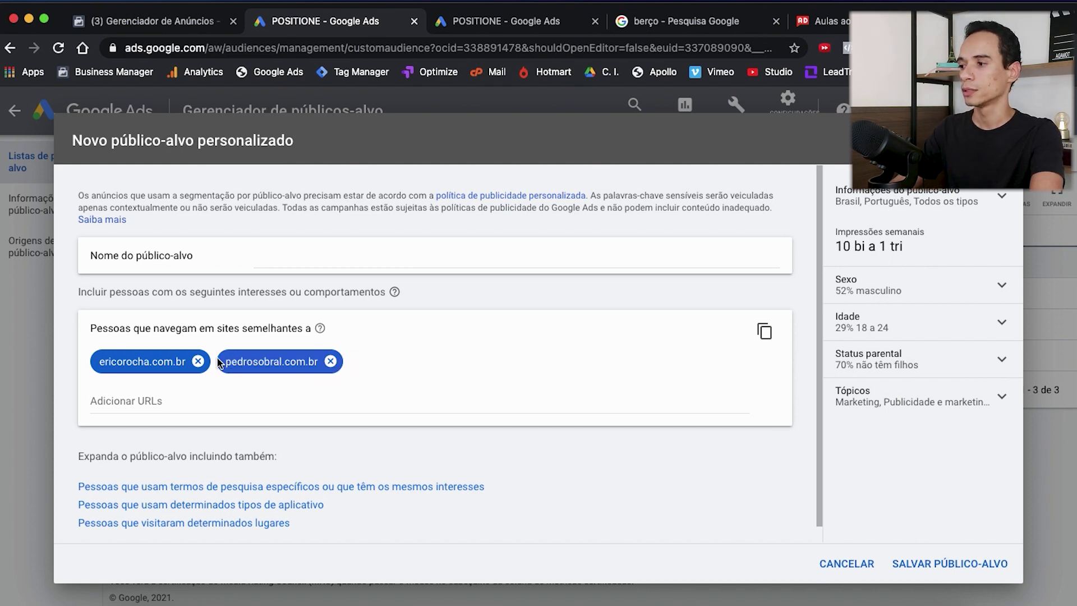
pyautogui.click(197, 360)
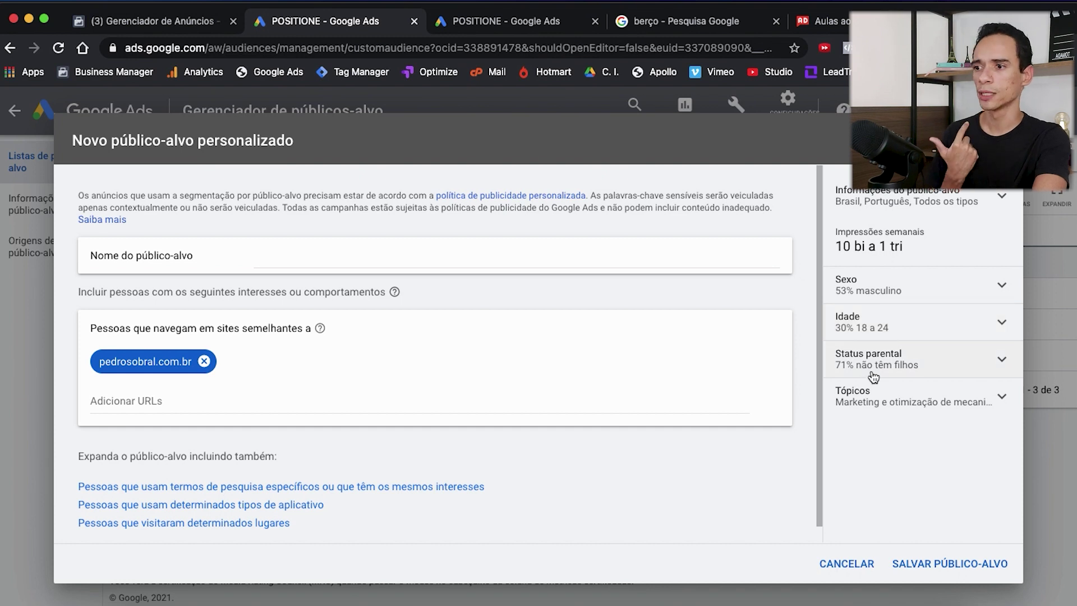
pyautogui.click(892, 403)
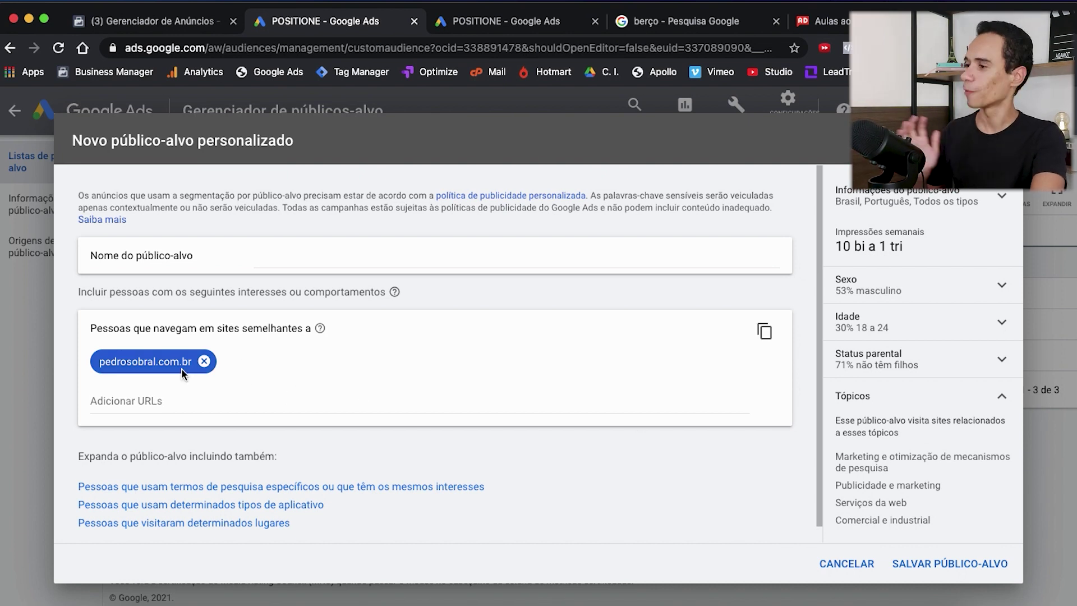
pyautogui.click(203, 361)
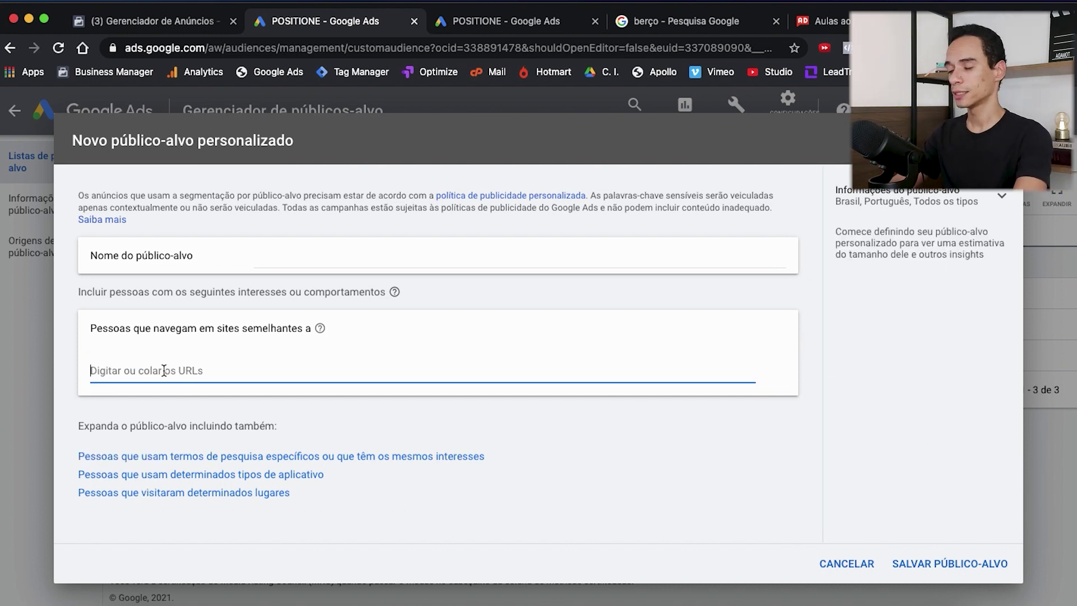
# Enter ericorocha.com.br, ignicaodigital.com.br and pedrosobral.com.br again as the similar sites of the audience.
pyautogui.write('erico')
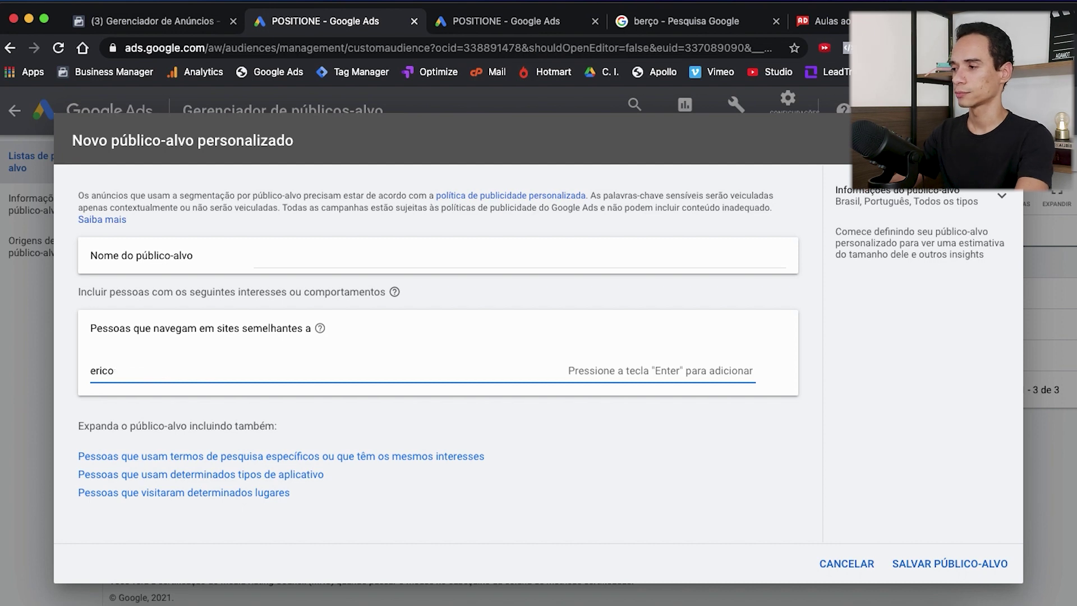
pyautogui.write('rocha.com.br')
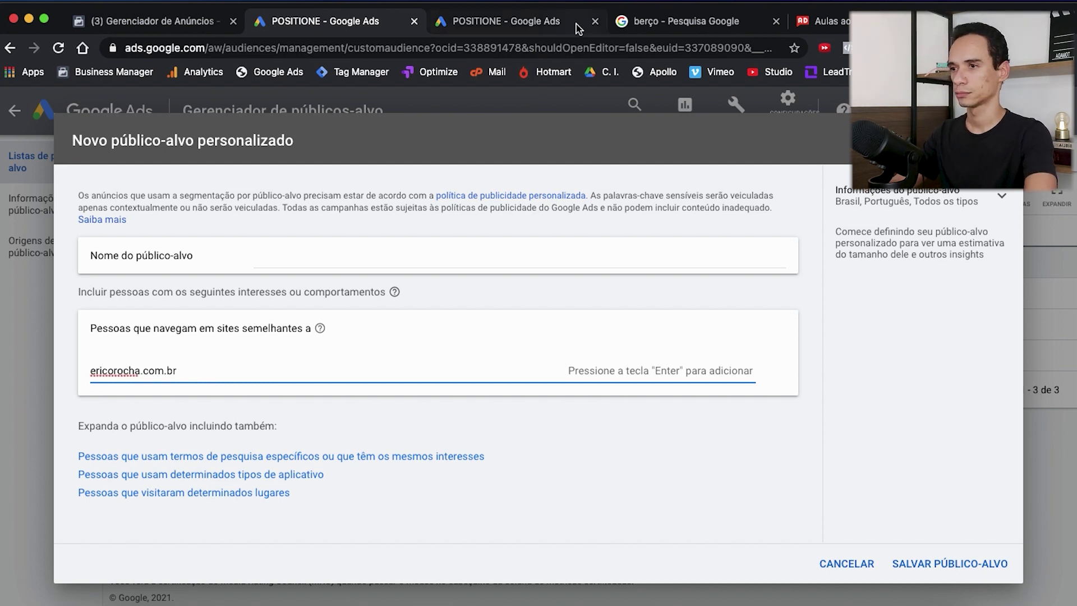
pyautogui.press('Return')
pyautogui.write('ignicaodigital.com.br')
pyautogui.press('Return')
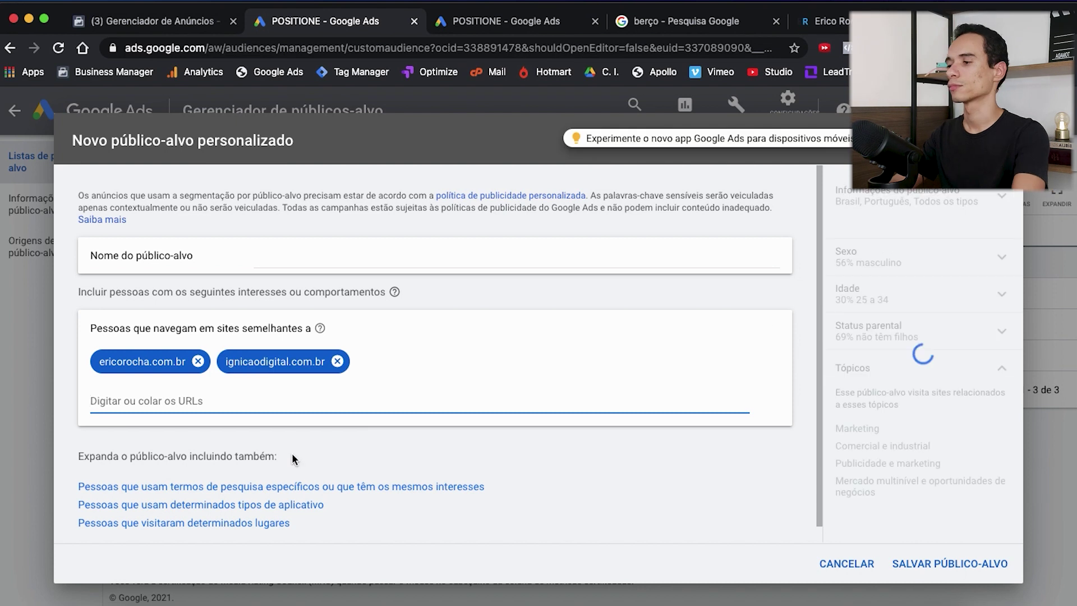
pyautogui.write('pedrosobral.com.br')
pyautogui.press('Return')
pyautogui.click(805, 360)
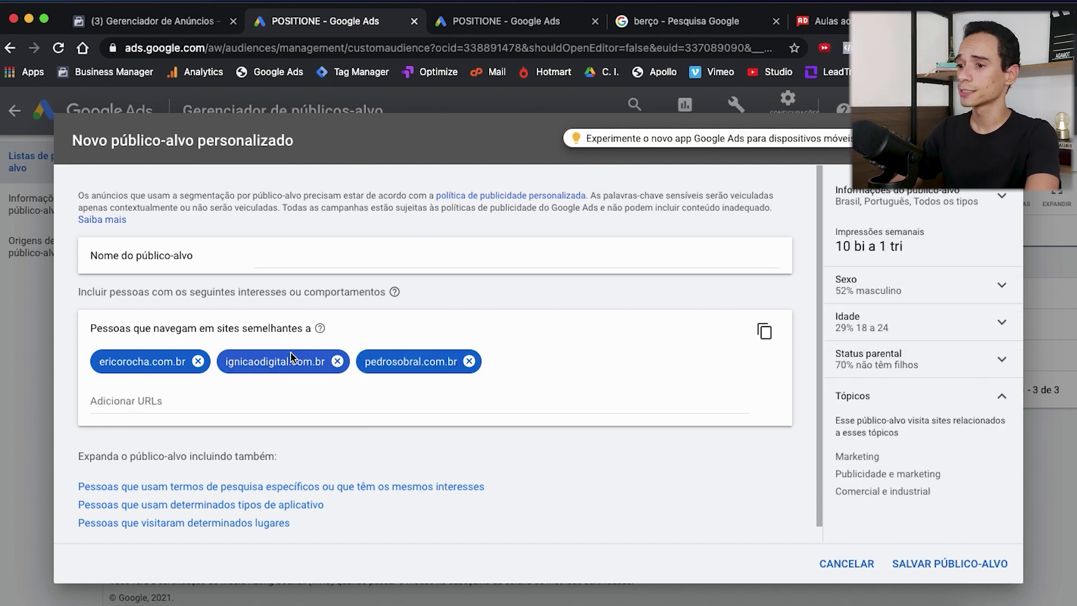
# In the audience information, add Inglês and Espanhol to the languages and set the campaign type to Vídeo.
pyautogui.click(942, 195)
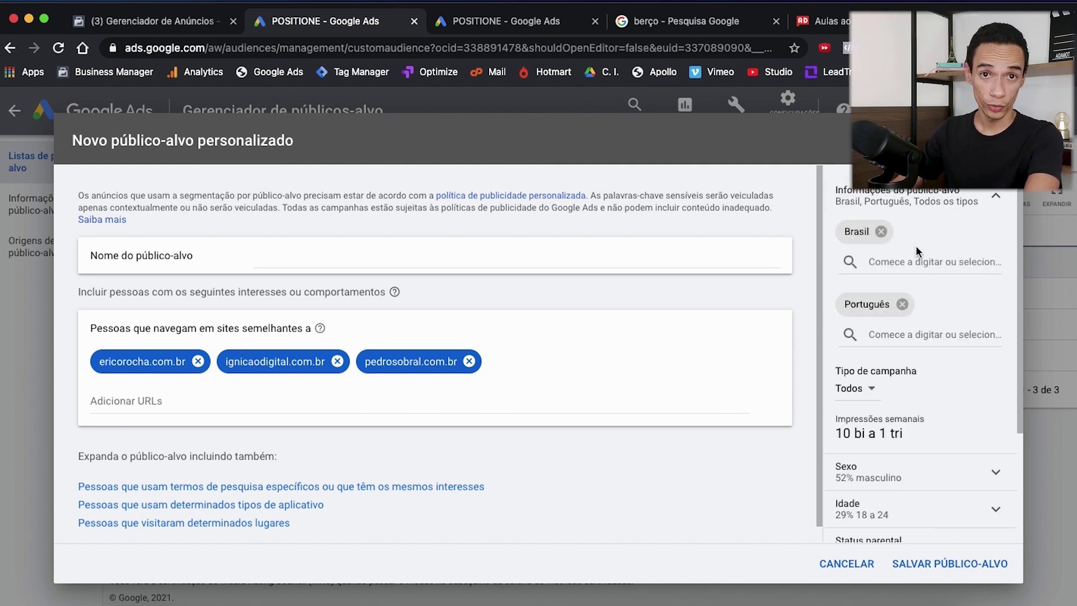
pyautogui.click(882, 336)
pyautogui.write('ingl')
pyautogui.click(858, 377)
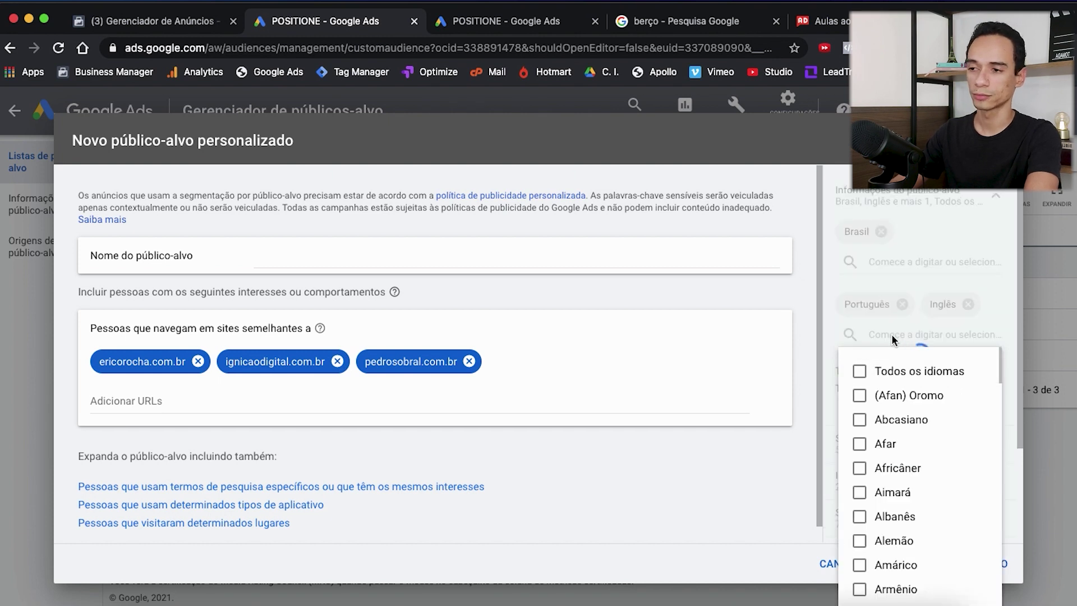
pyautogui.write('espanh')
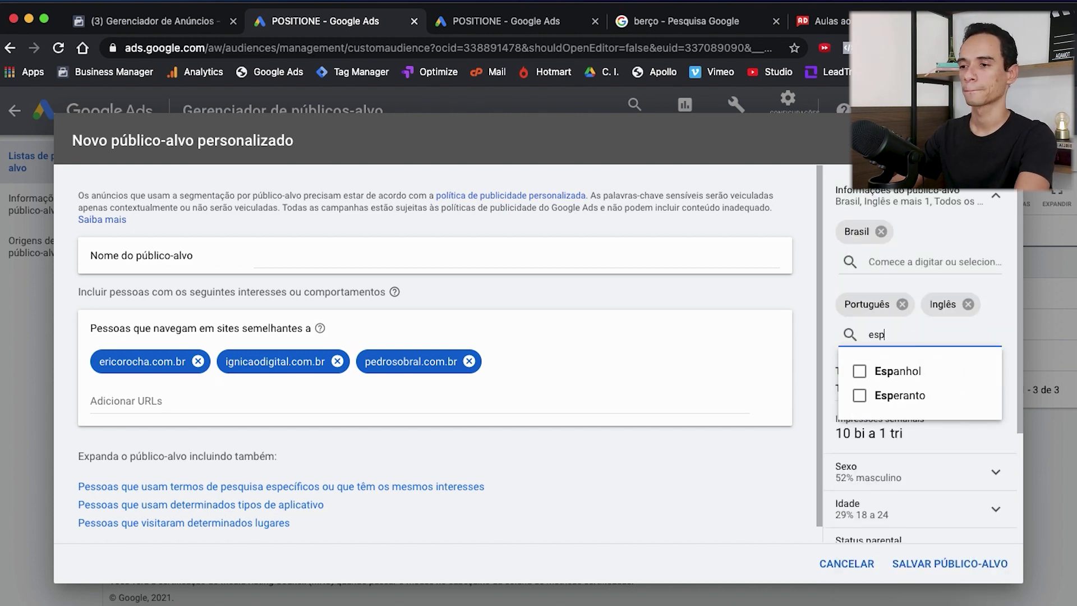
pyautogui.click(860, 367)
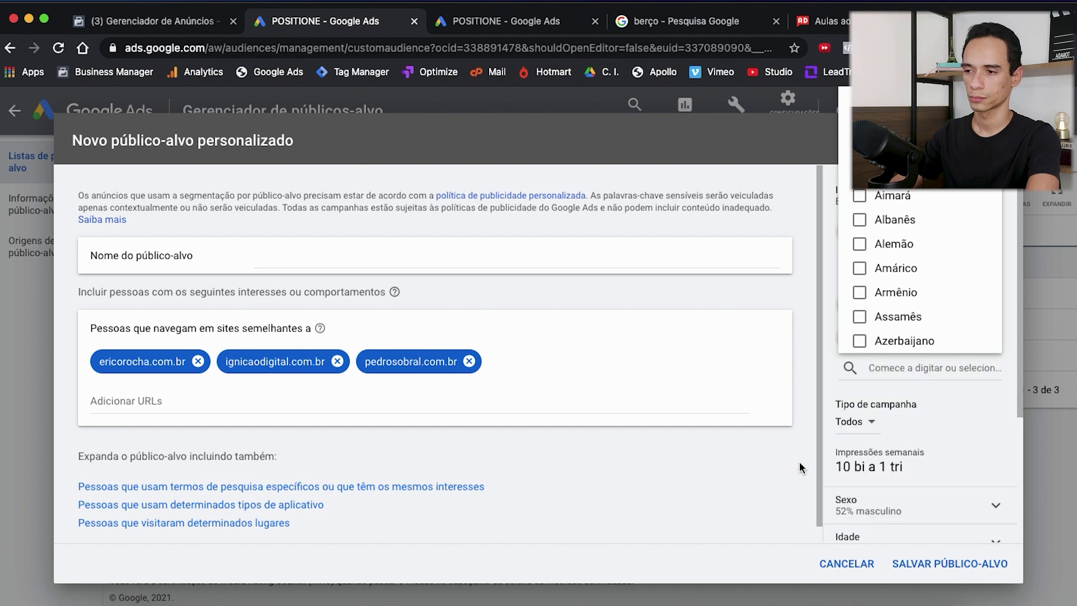
pyautogui.click(799, 462)
pyautogui.click(865, 434)
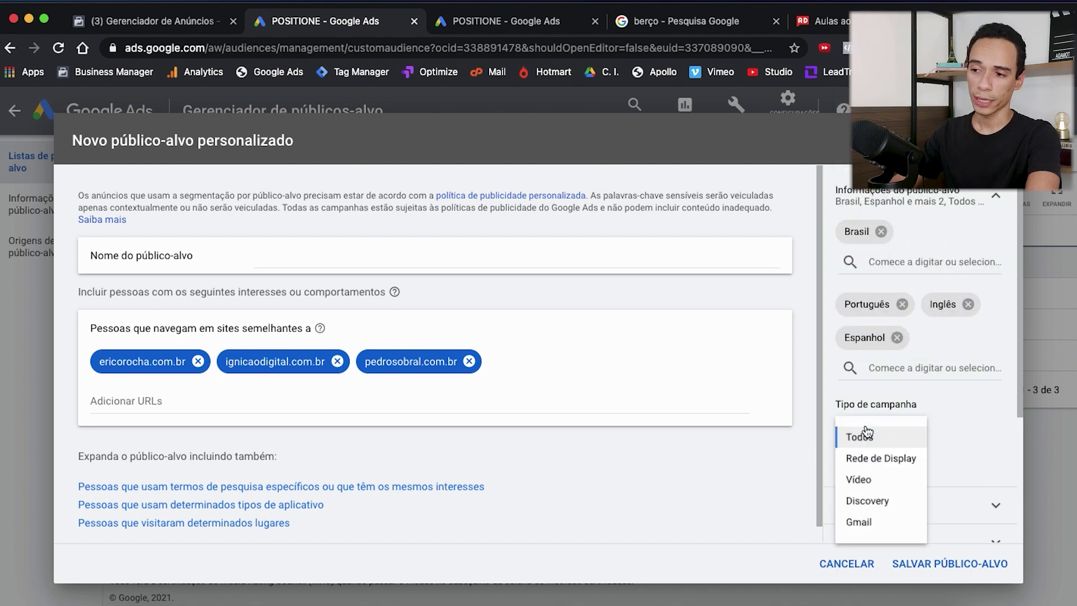
pyautogui.click(873, 481)
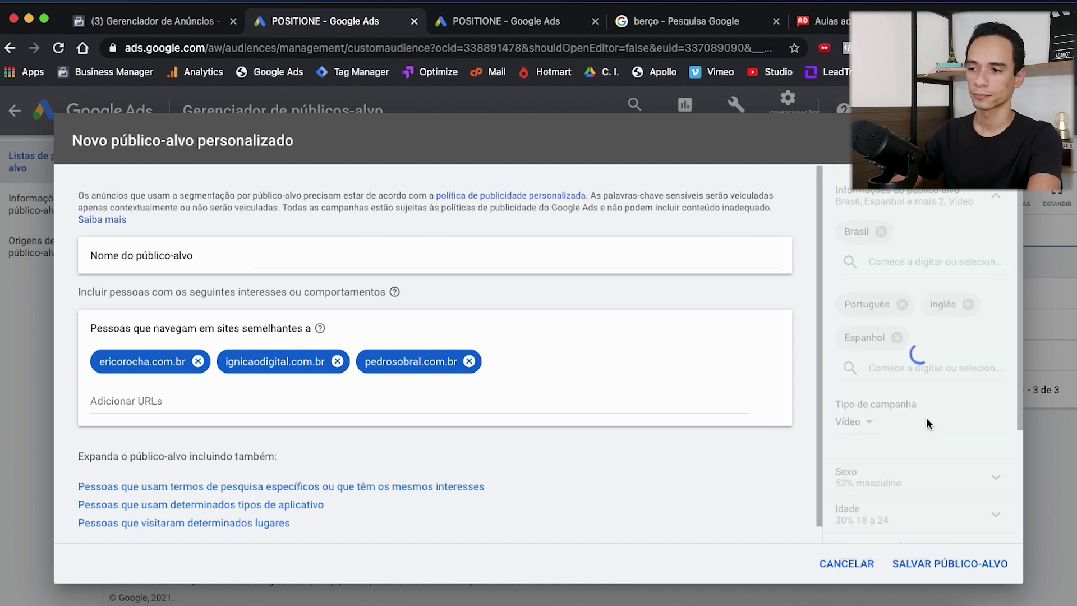
# Review the weekly impressions estimate and the age breakdown of the similar-sites audience, checking the 18 a 24 and 25 a 34 shares.
pyautogui.scroll(-2, 919, 364)
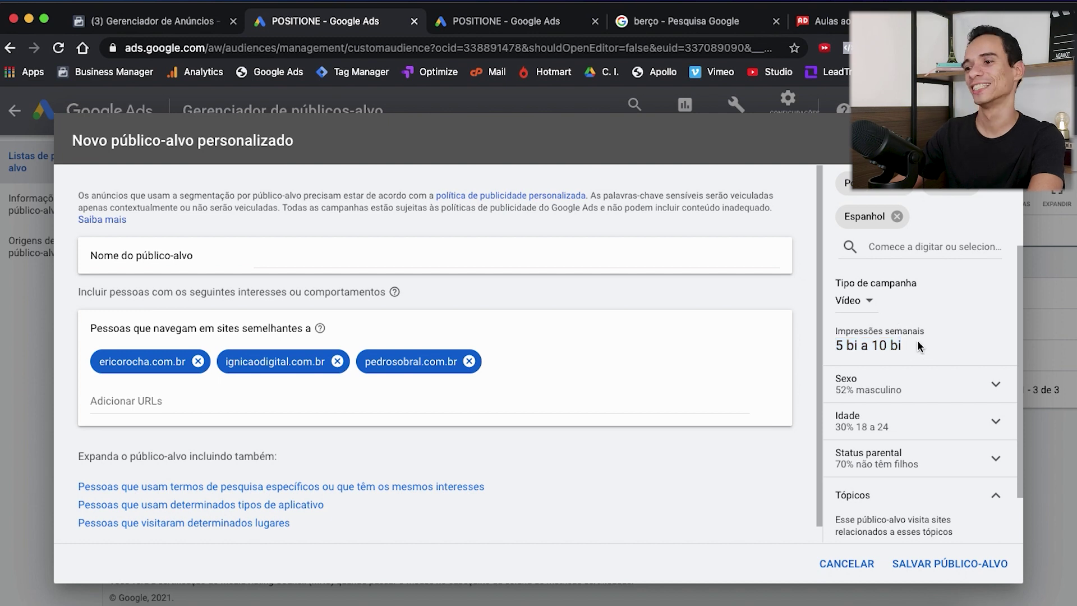
pyautogui.scroll(-2, 892, 347)
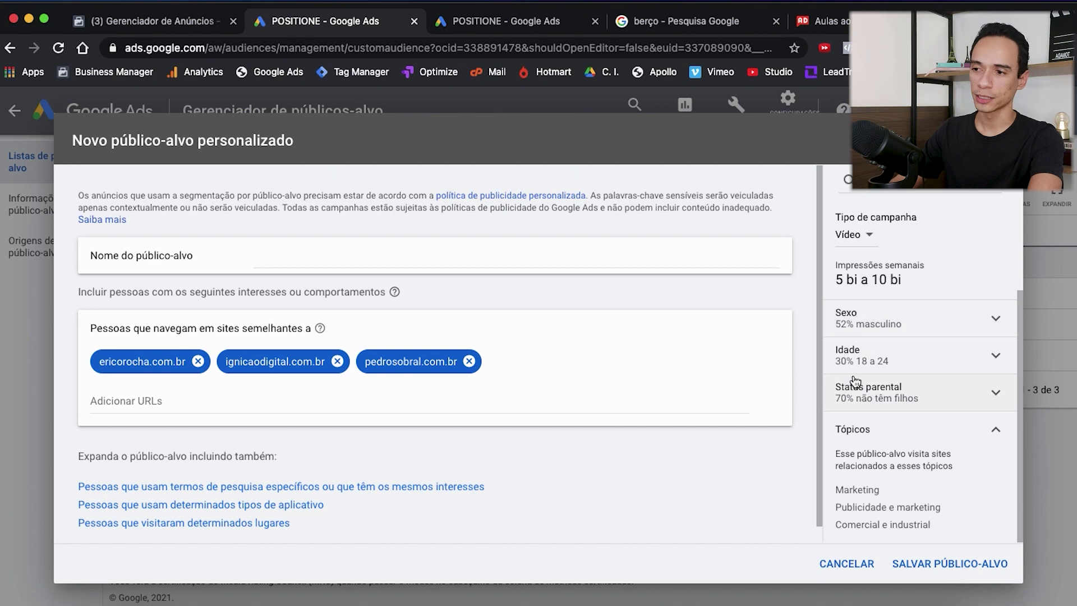
pyautogui.click(875, 361)
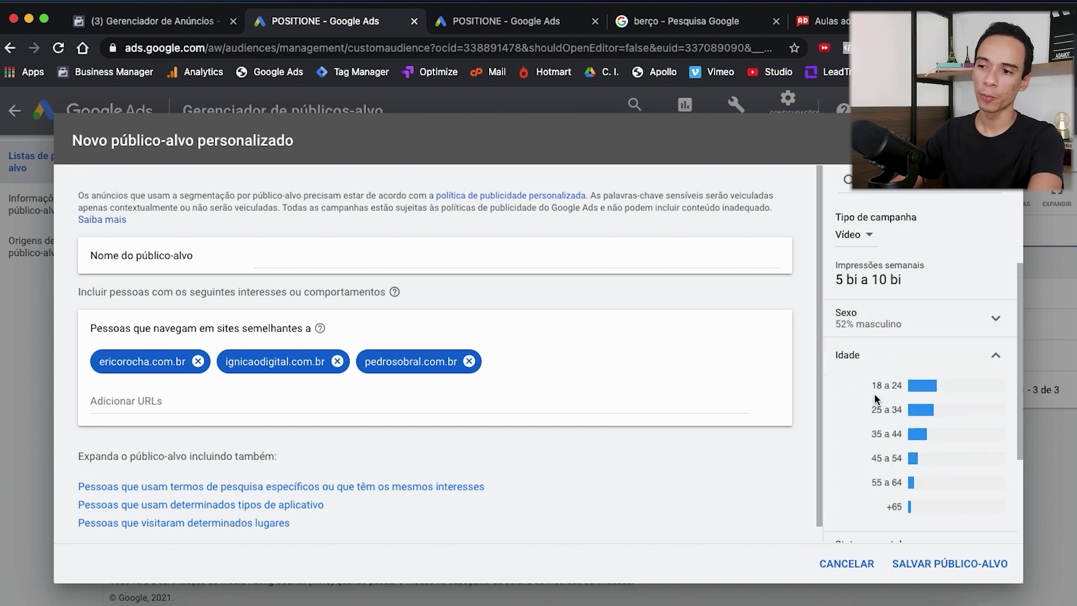
pyautogui.moveTo(952, 412)
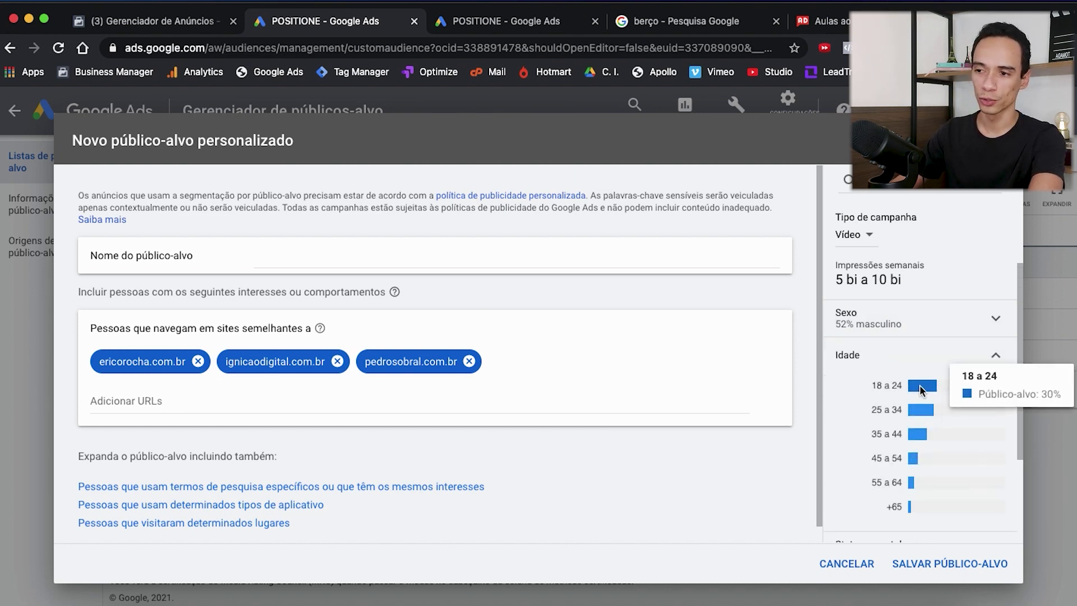
pyautogui.moveTo(921, 386)
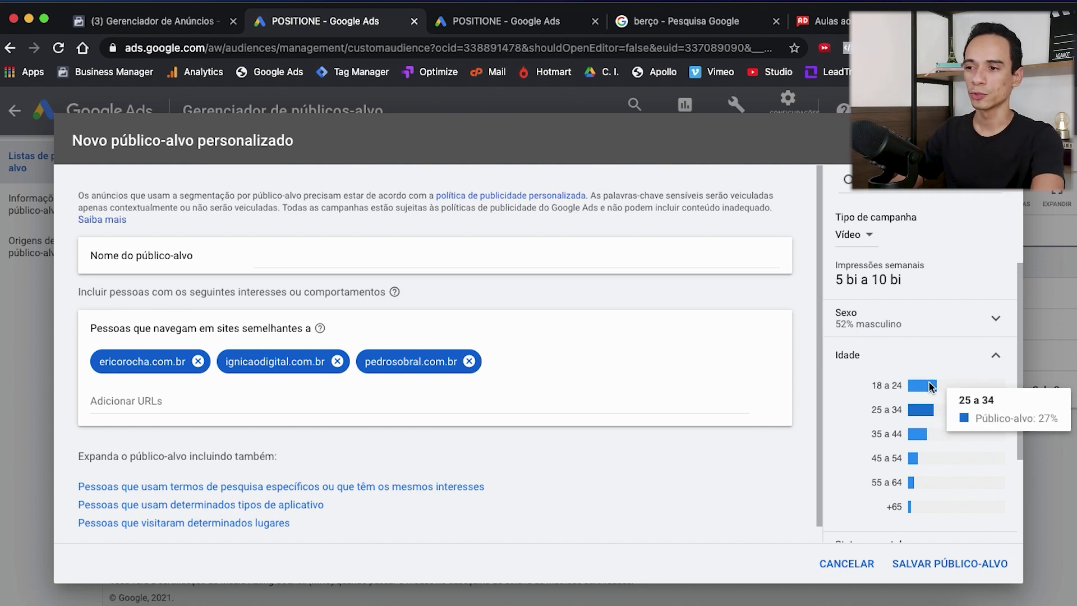
pyautogui.click(995, 355)
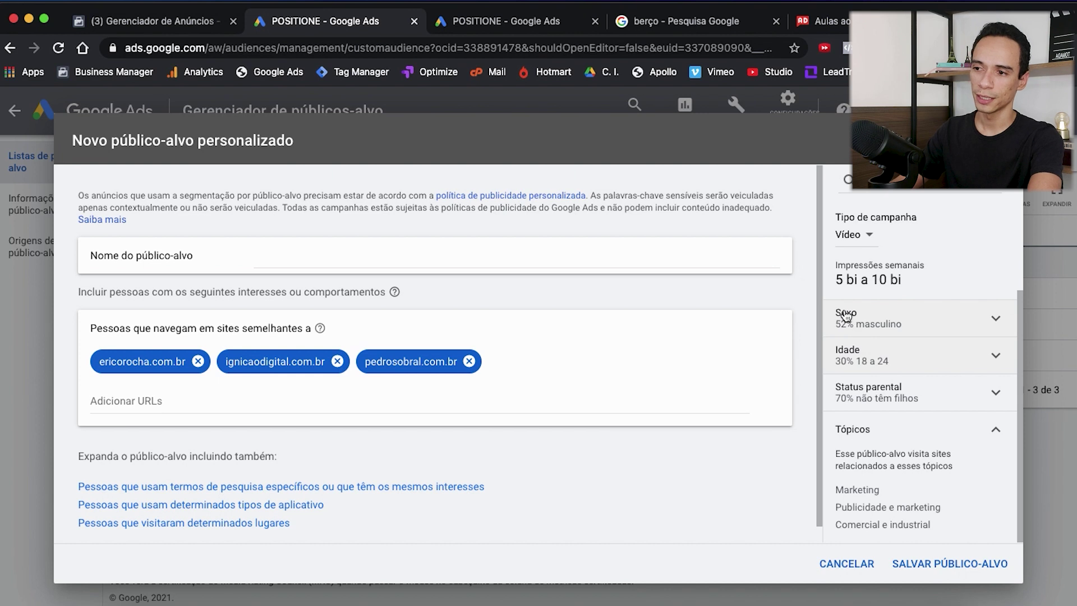
pyautogui.click(920, 365)
pyautogui.moveTo(922, 411)
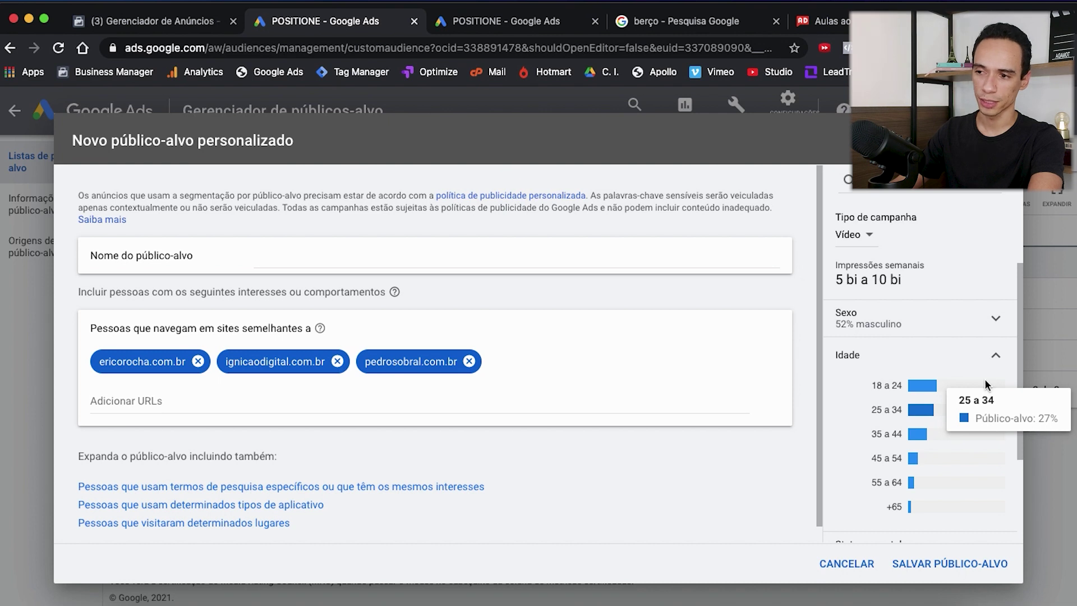
pyautogui.click(956, 358)
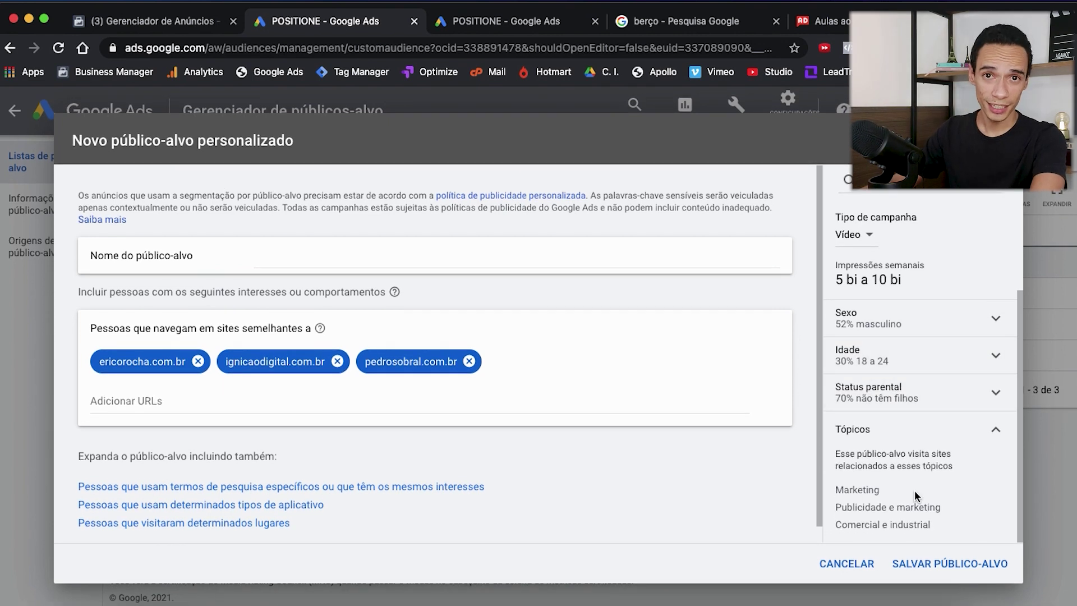
# Examine the topics of the sites this audience visits: Marketing, Publicidade e marketing, and Comercial e industrial.
pyautogui.click(835, 488)
pyautogui.moveTo(835, 489); pyautogui.dragTo(943, 526)
pyautogui.click(895, 486)
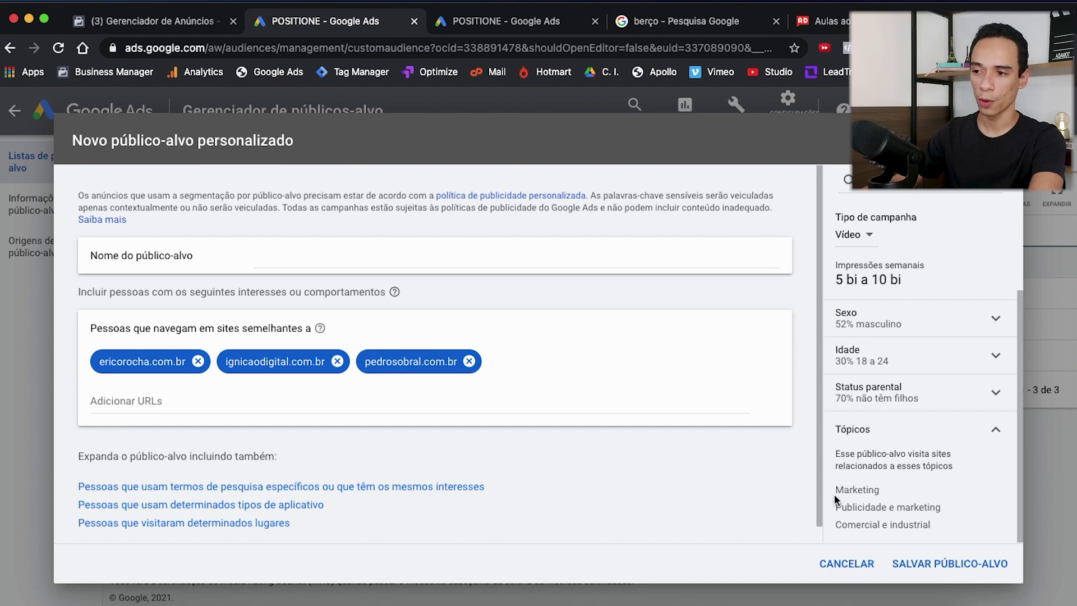
pyautogui.moveTo(835, 451); pyautogui.dragTo(960, 473)
pyautogui.click(927, 483)
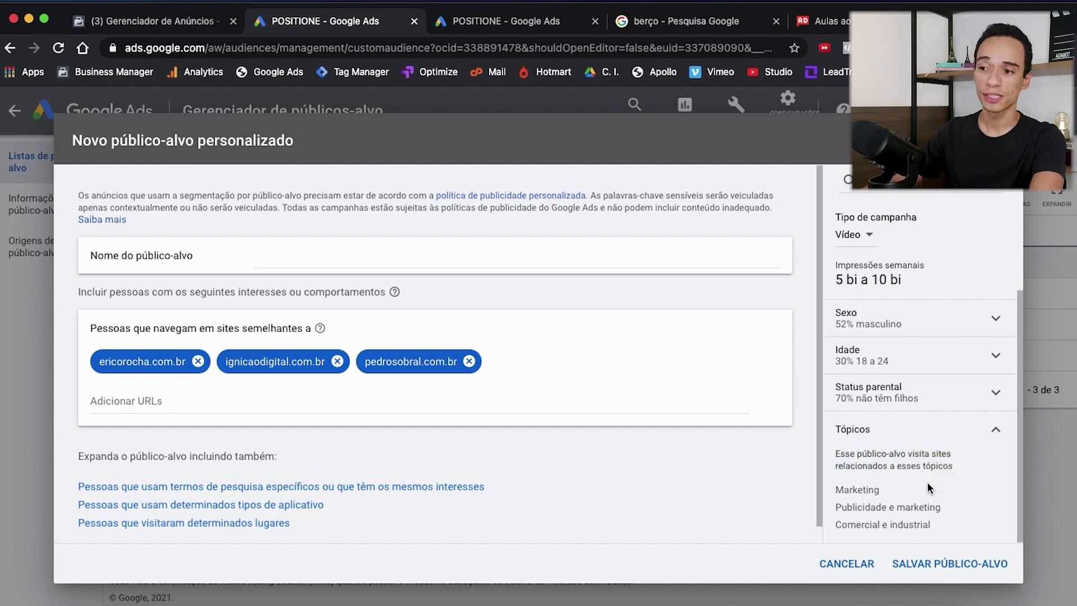
pyautogui.moveTo(836, 491); pyautogui.dragTo(896, 494)
pyautogui.moveTo(836, 507); pyautogui.dragTo(976, 510)
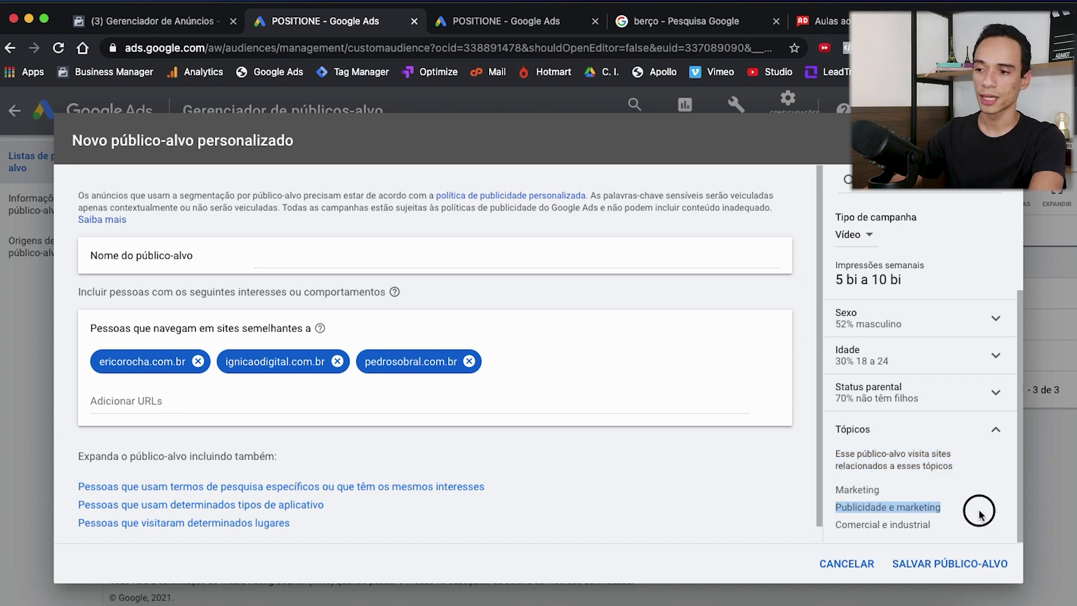
pyautogui.moveTo(836, 526); pyautogui.dragTo(955, 530)
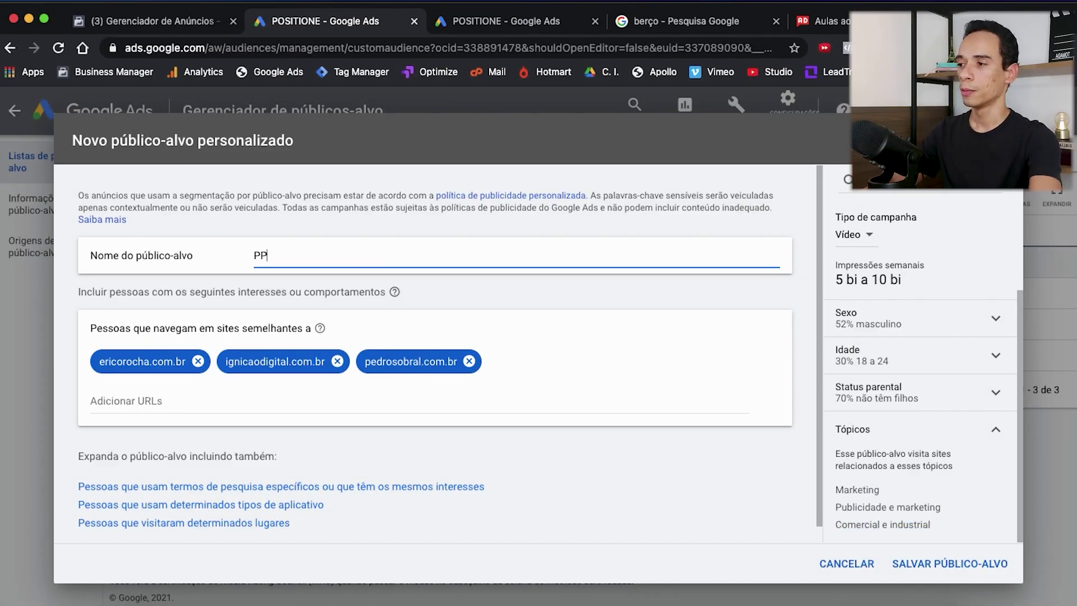
# Name the similar-sites audience PP | Site | Players and save it.
pyautogui.write('| Site | Players')
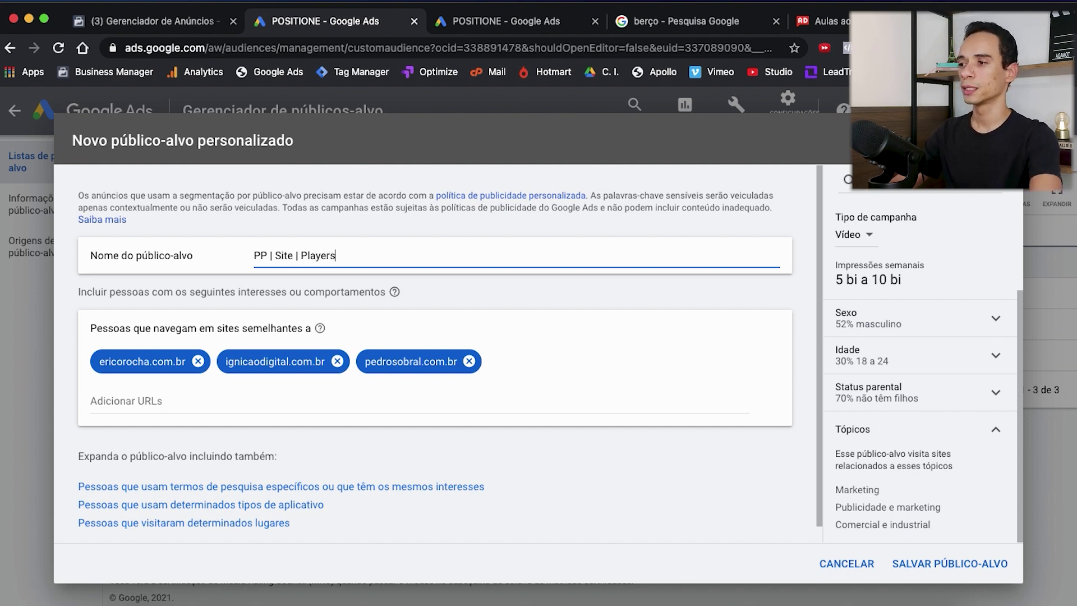
pyautogui.click(428, 317)
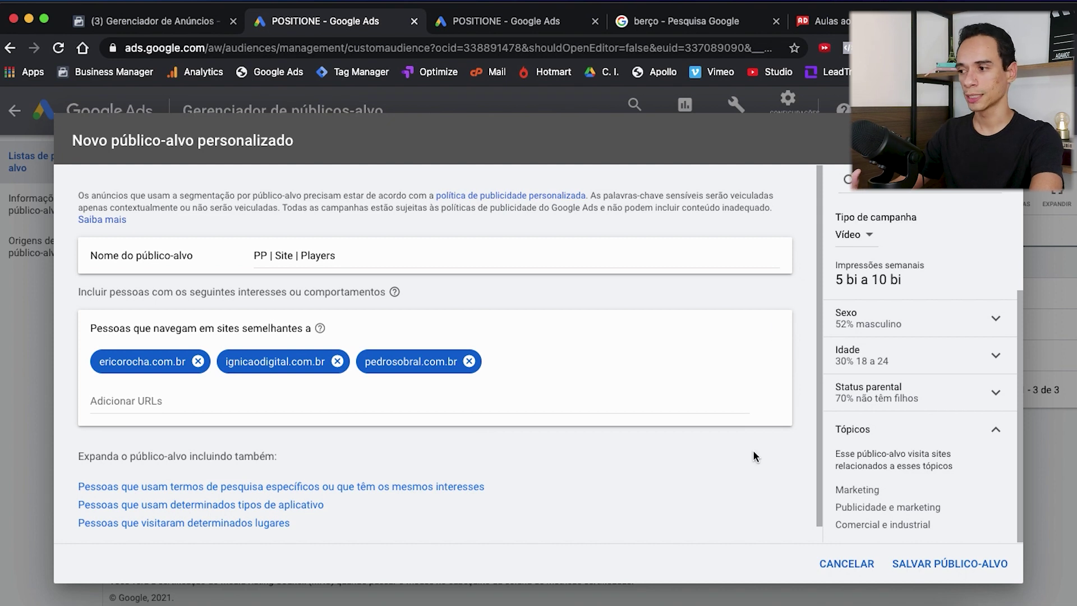
pyautogui.click(964, 563)
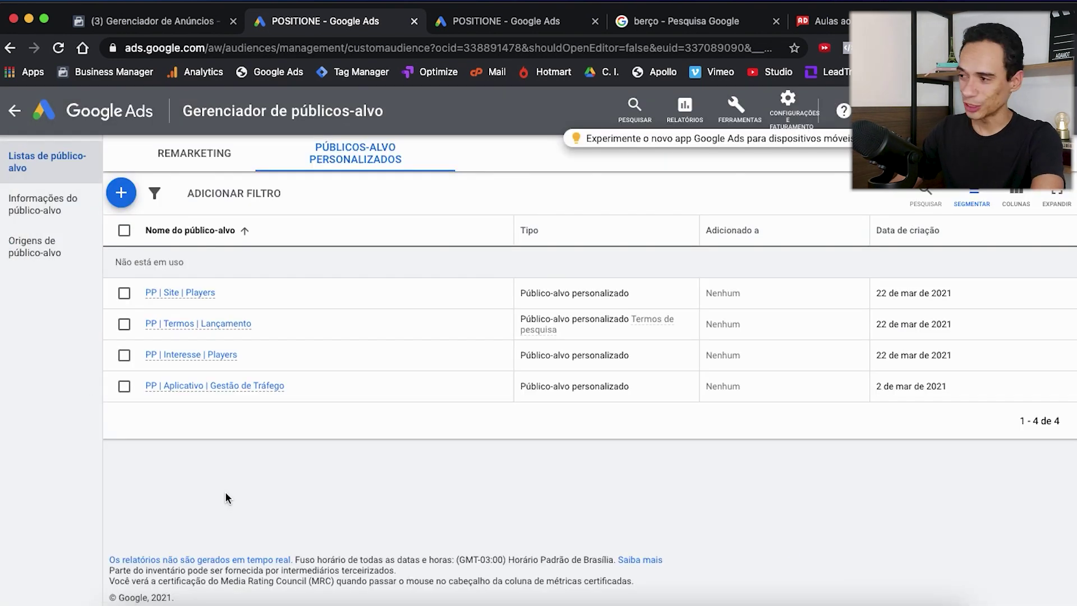
# Select the PP | Site | Players, PP | Termos | Lançamento and PP | Interesse | Players audiences in the list, and clear the selection again.
pyautogui.click(124, 293)
pyautogui.click(124, 323)
pyautogui.click(125, 355)
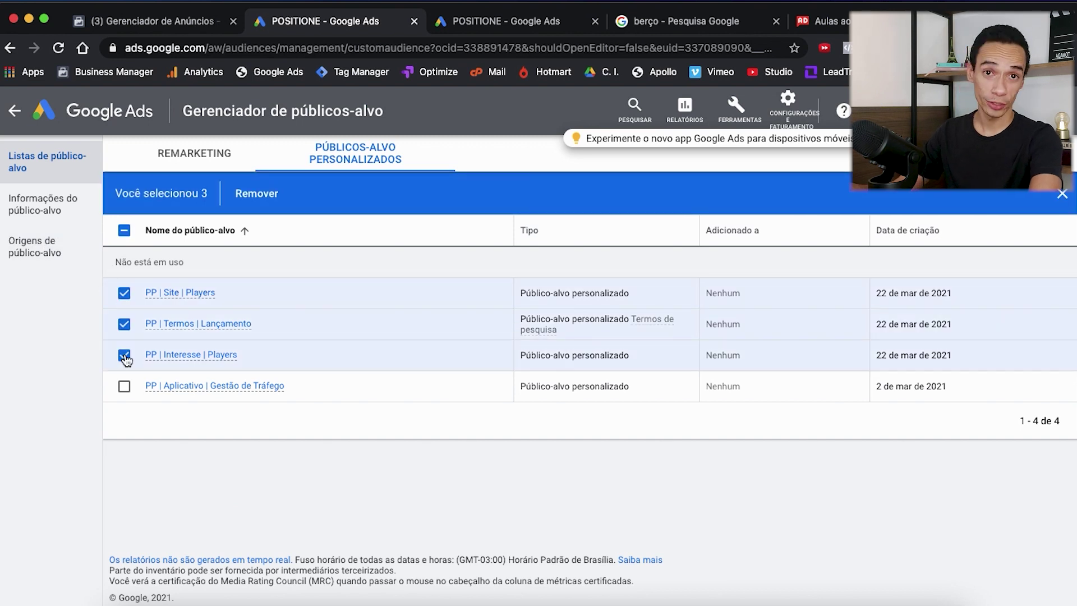
pyautogui.click(124, 355)
pyautogui.click(124, 323)
pyautogui.click(124, 293)
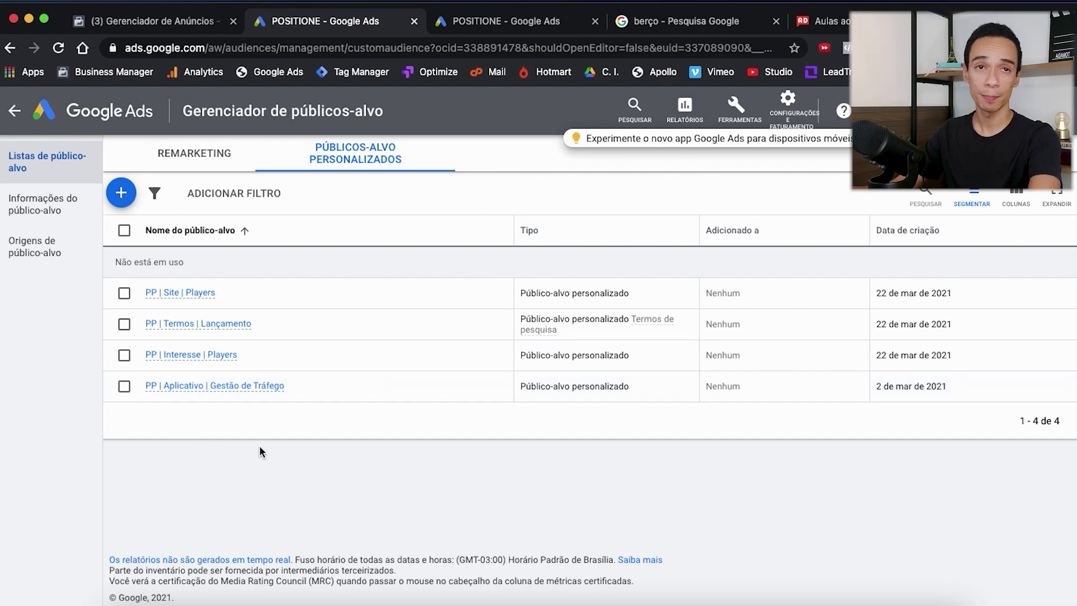
# Start a new custom audience based on people who use similar apps, removing the interests and purchase intentions section.
pyautogui.click(128, 195)
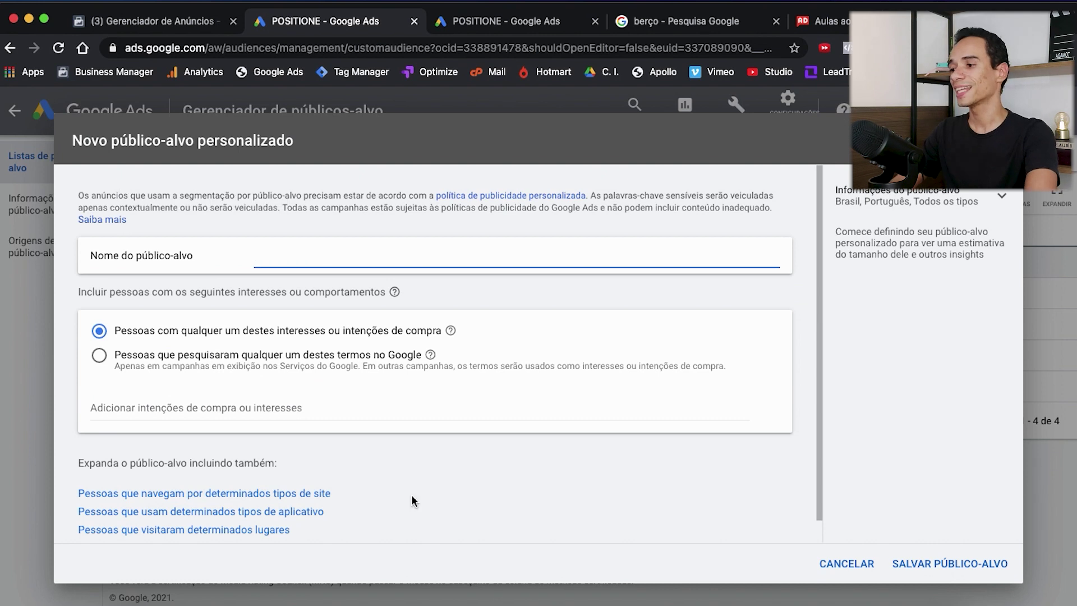
pyautogui.scroll(-1, 411, 501)
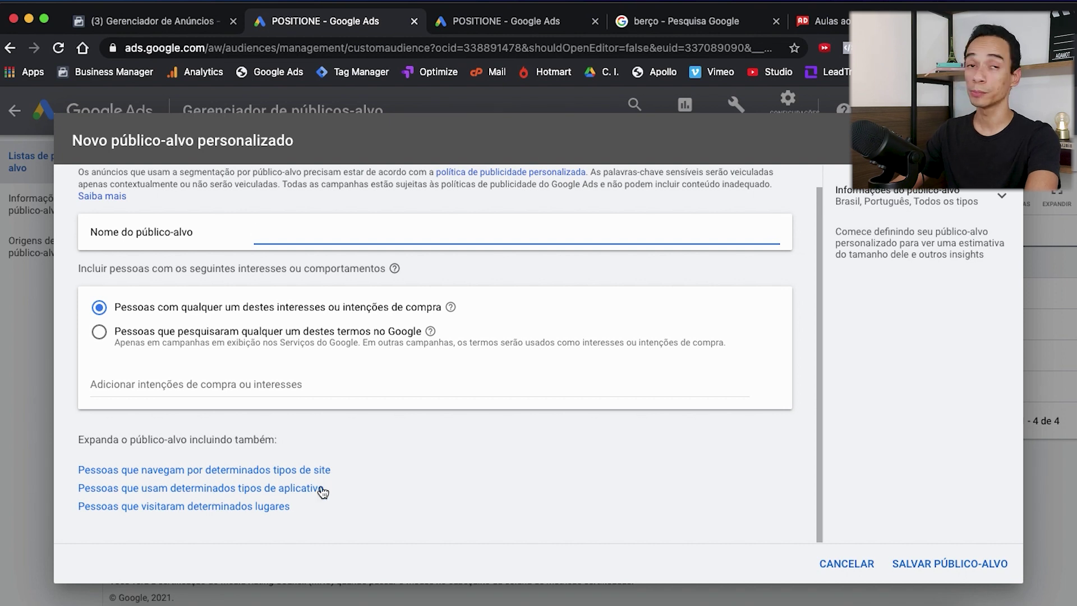
pyautogui.click(284, 488)
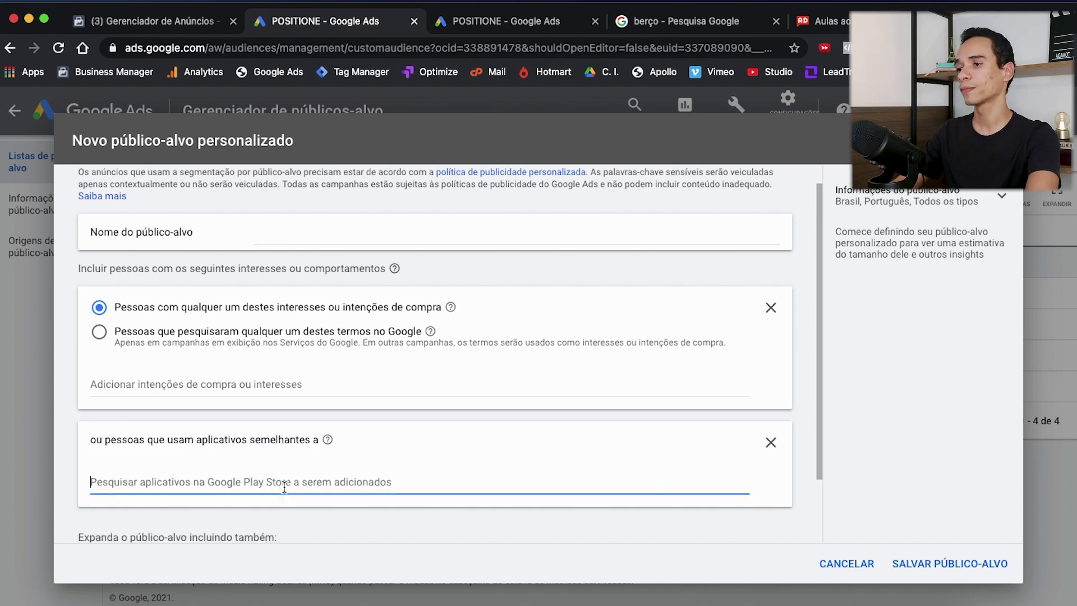
pyautogui.click(772, 309)
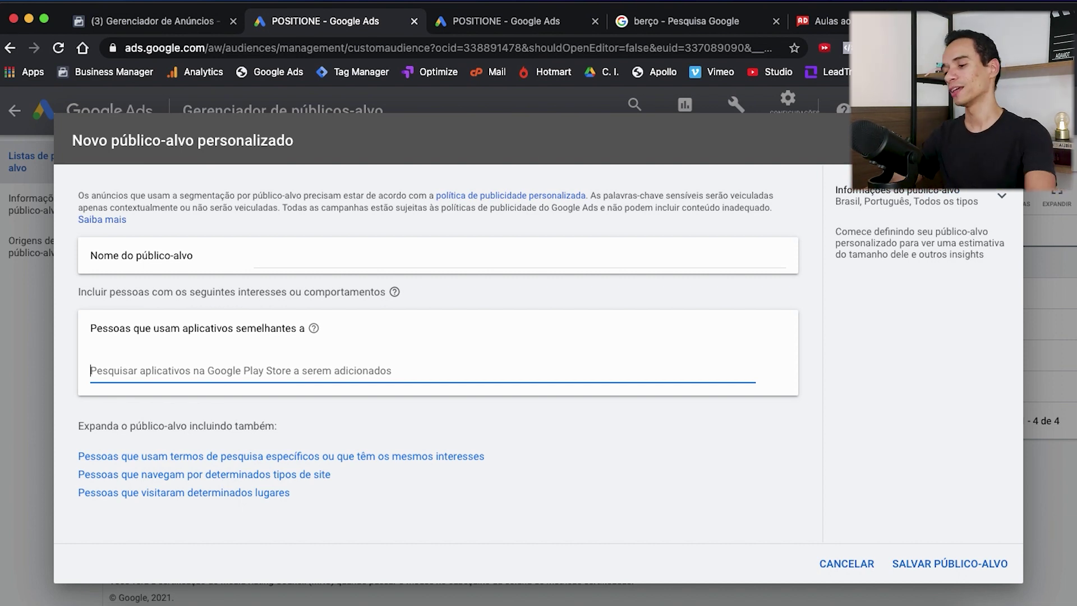
# Add the apps Facebook Ads Manager, Google Ads and Google Analytics to the similar-apps audience.
pyautogui.write('Facebook Ads')
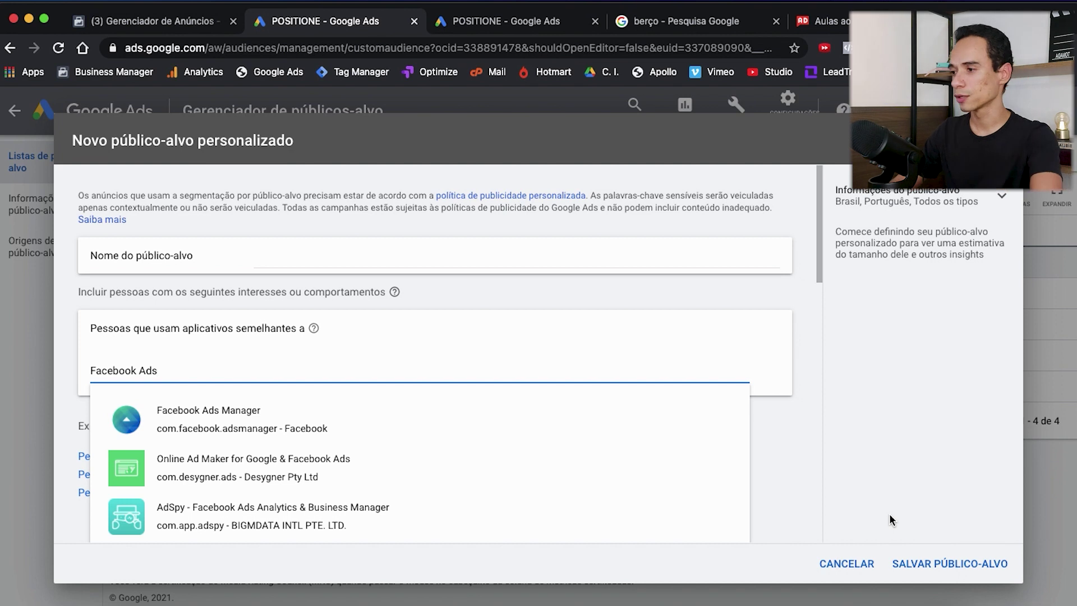
pyautogui.click(240, 413)
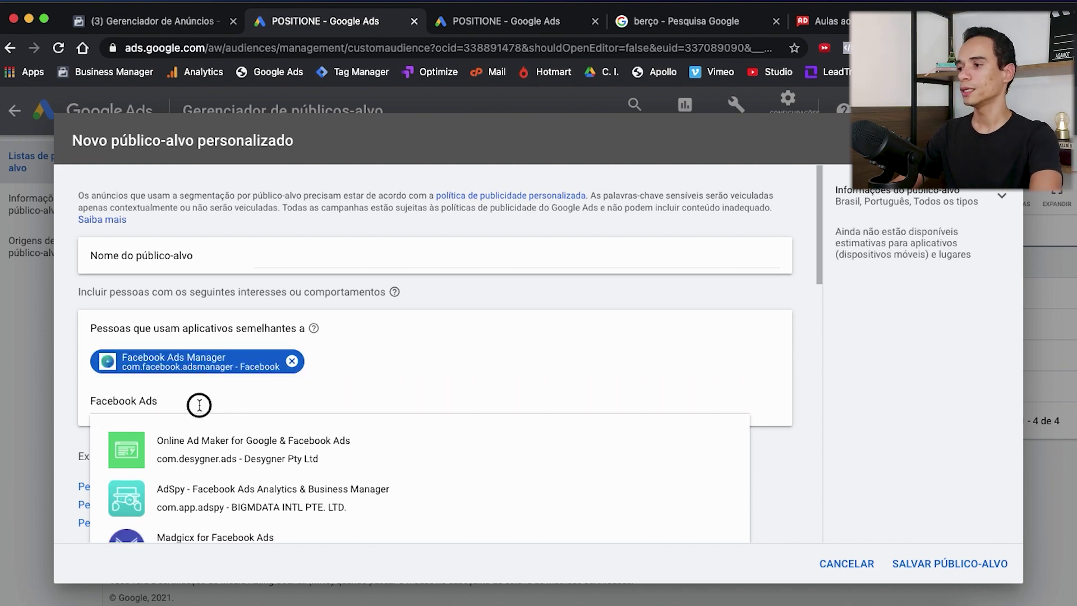
pyautogui.press('super+a')
pyautogui.write('Google Ads')
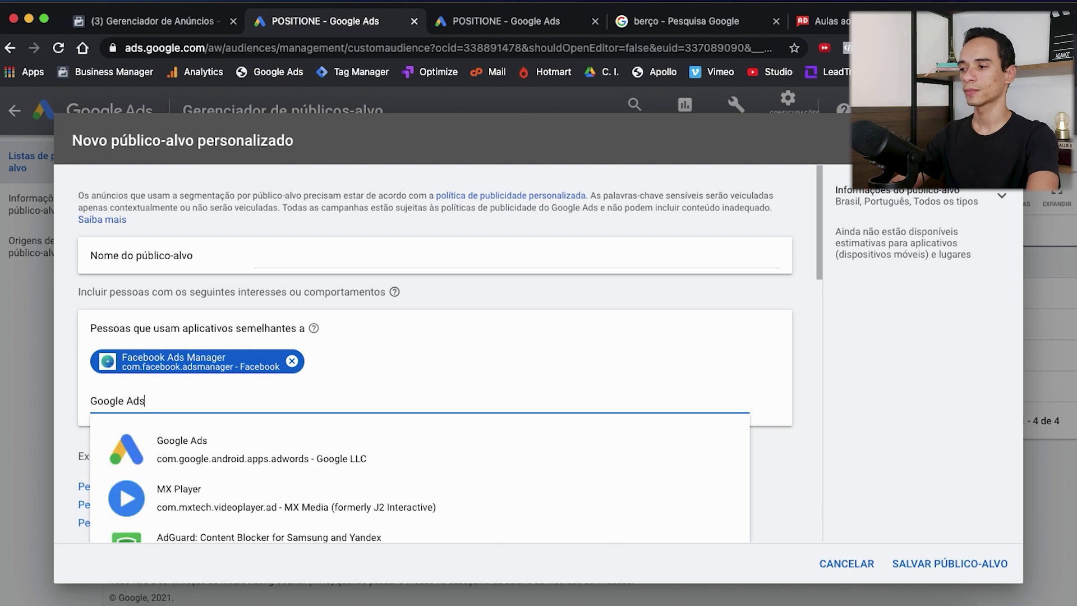
pyautogui.click(171, 459)
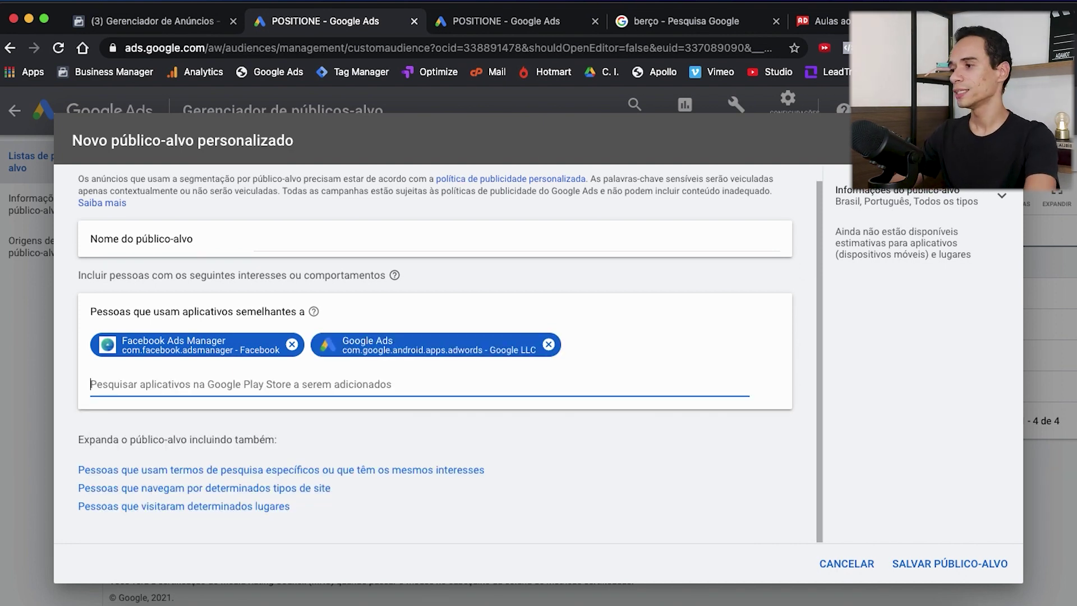
pyautogui.write('Google An')
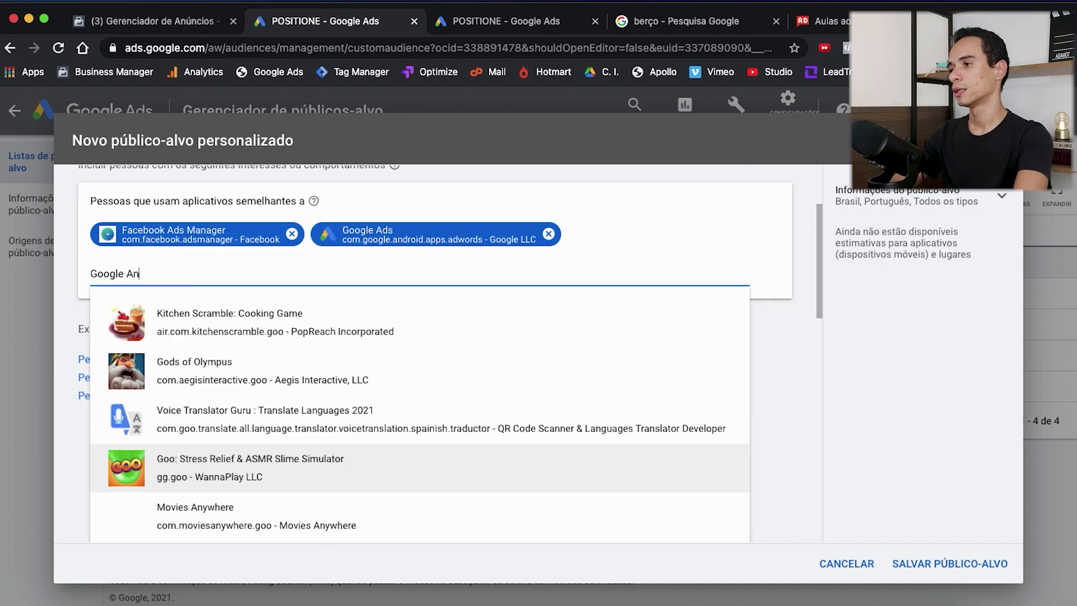
pyautogui.write('alytics')
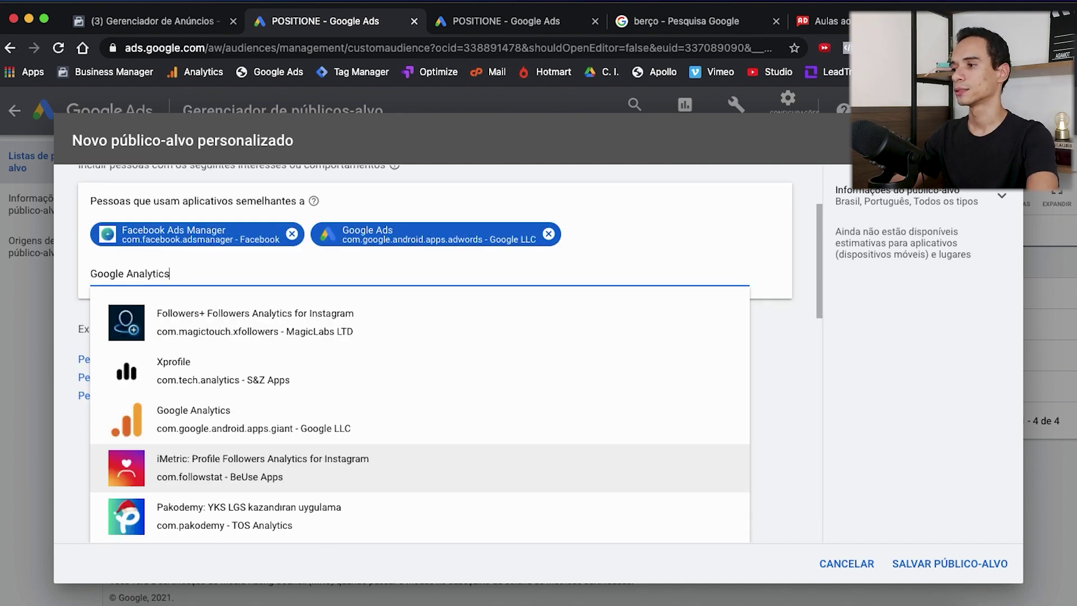
pyautogui.click(214, 418)
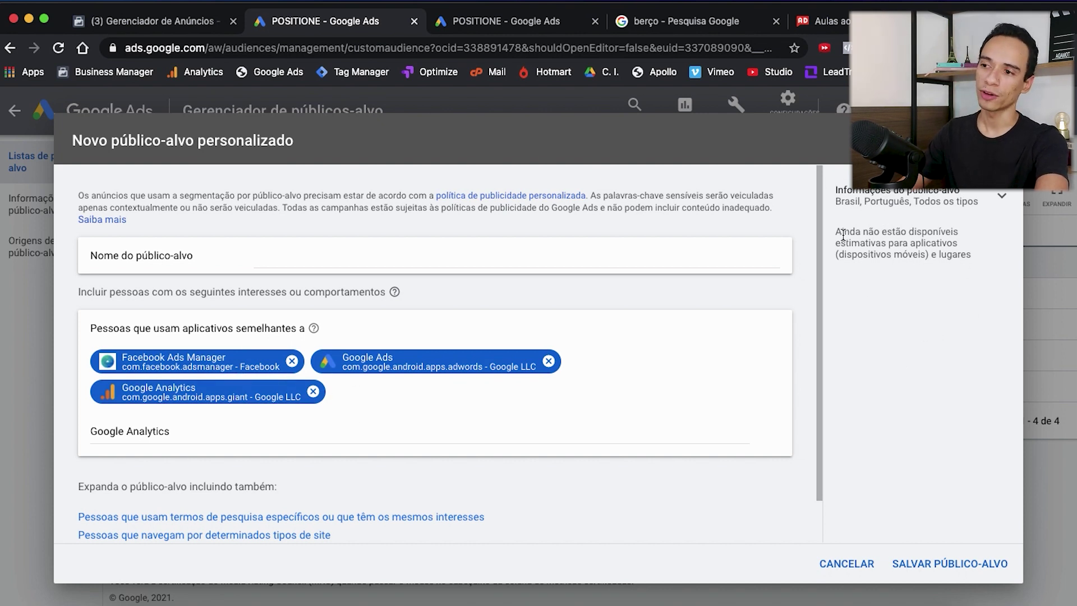
# Read the note about estimates for apps and places, and name the audience PP | Aplicativo | Gestão de Tráfego.
pyautogui.moveTo(835, 232); pyautogui.dragTo(969, 253)
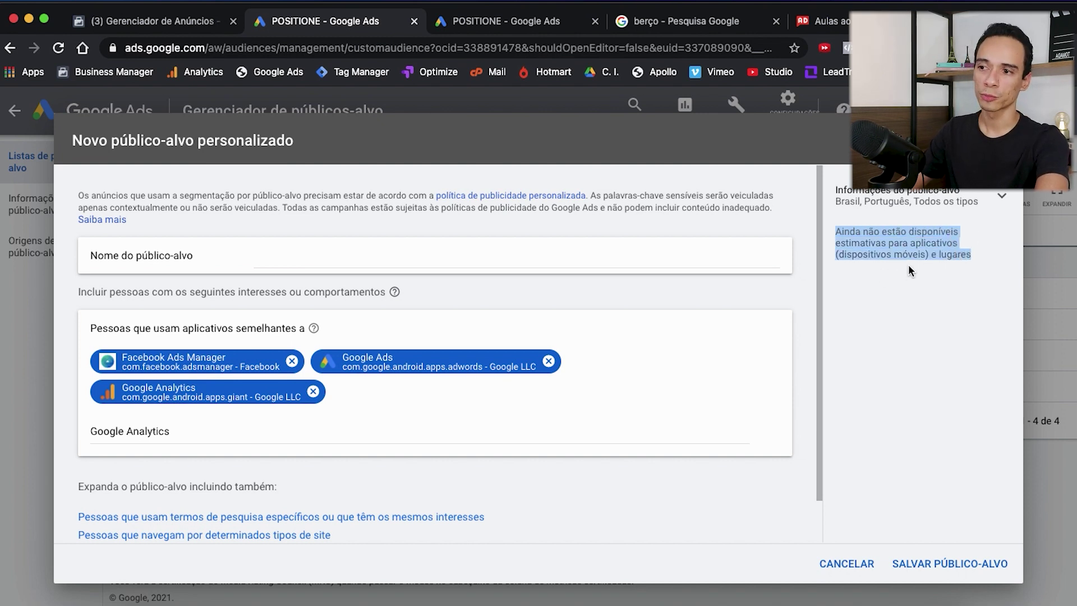
pyautogui.click(981, 260)
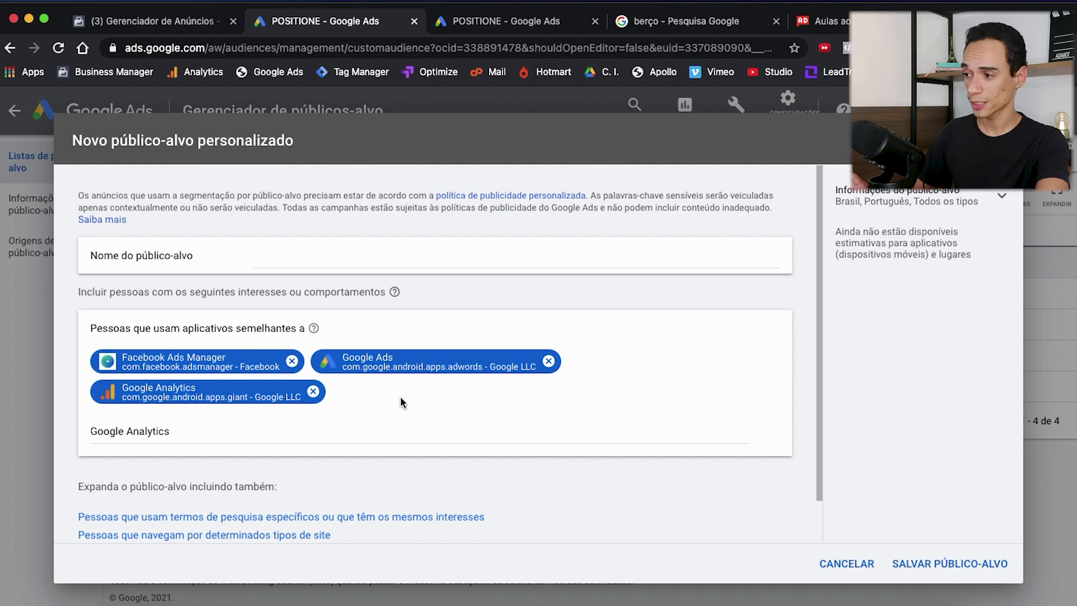
pyautogui.click(343, 256)
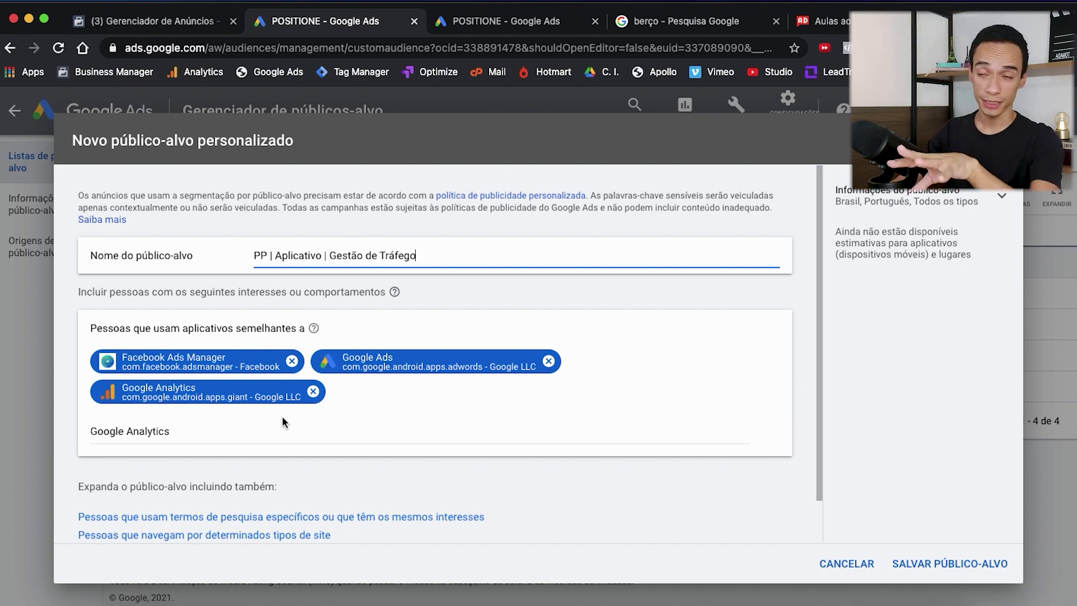
# Clear the audience name, remove all three apps, and empty the leftover Google Analytics app search.
pyautogui.press('super+a')
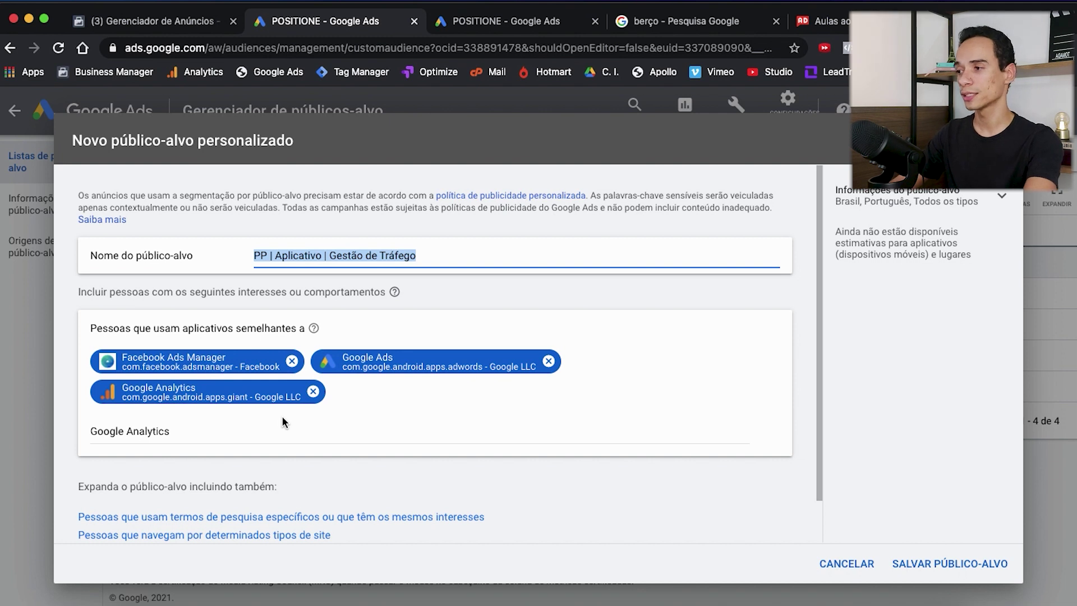
pyautogui.press('super+x')
pyautogui.click(292, 360)
pyautogui.click(328, 361)
pyautogui.click(312, 361)
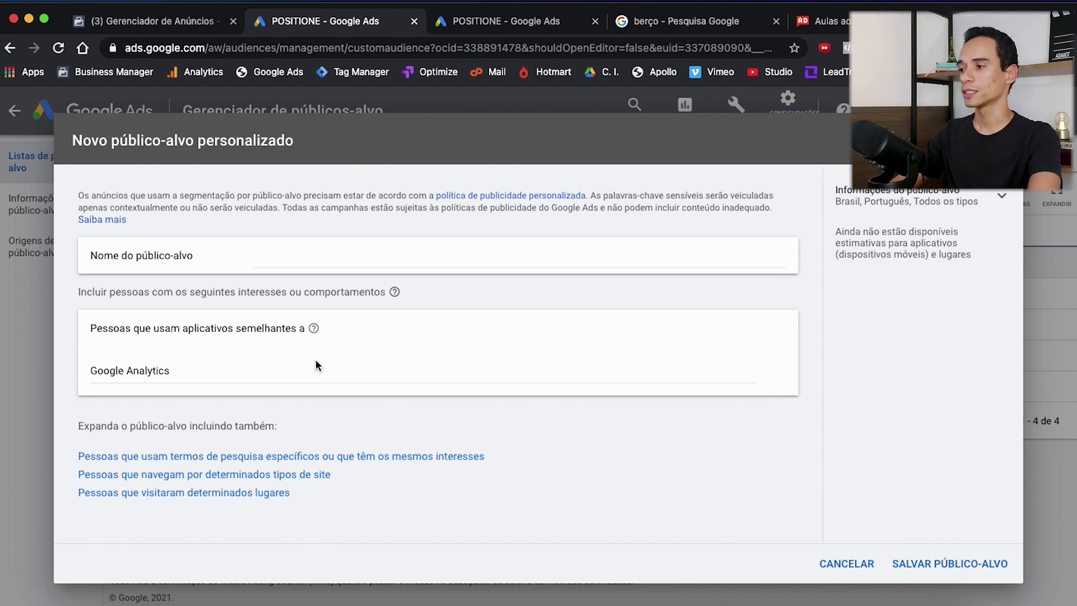
pyautogui.click(210, 379)
pyautogui.press('super+a')
pyautogui.press('BackSpace')
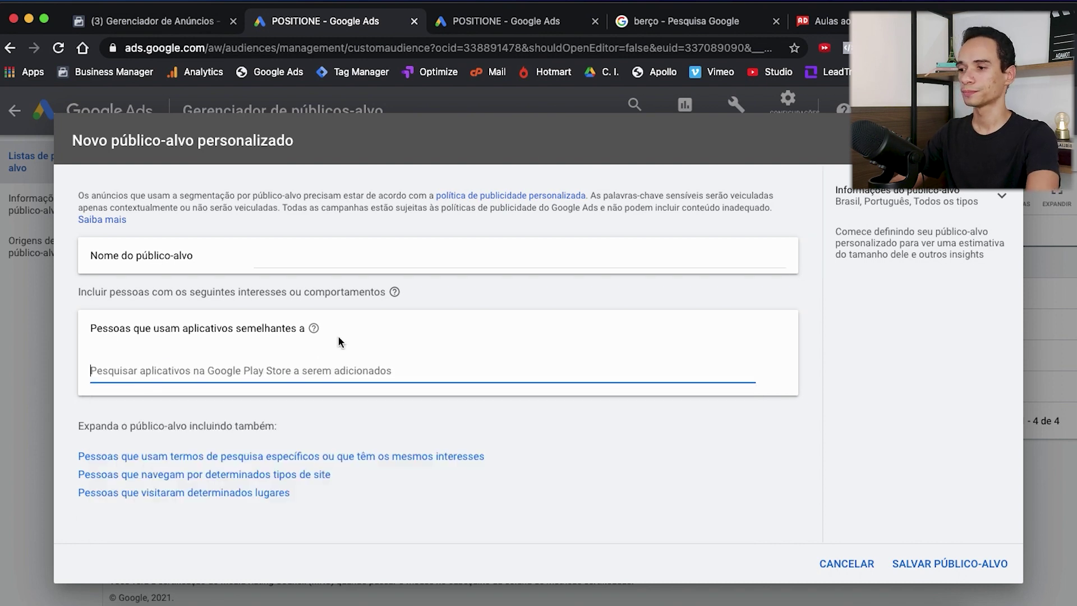
pyautogui.click(756, 460)
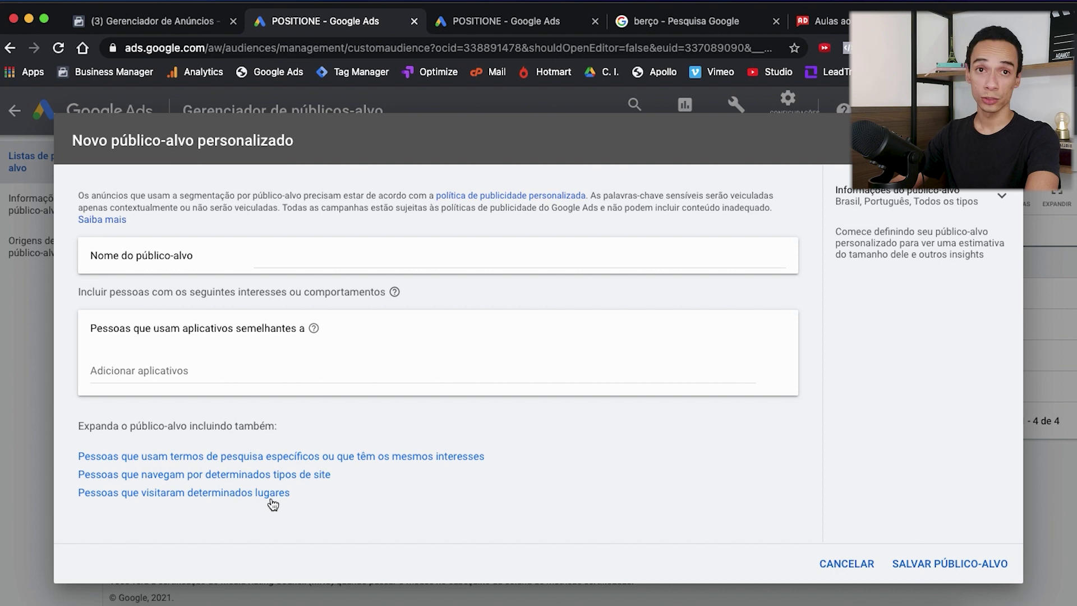
# Switch the new custom audience to people who visited certain places, removing the similar-apps section.
pyautogui.click(240, 497)
pyautogui.click(770, 333)
pyautogui.click(165, 371)
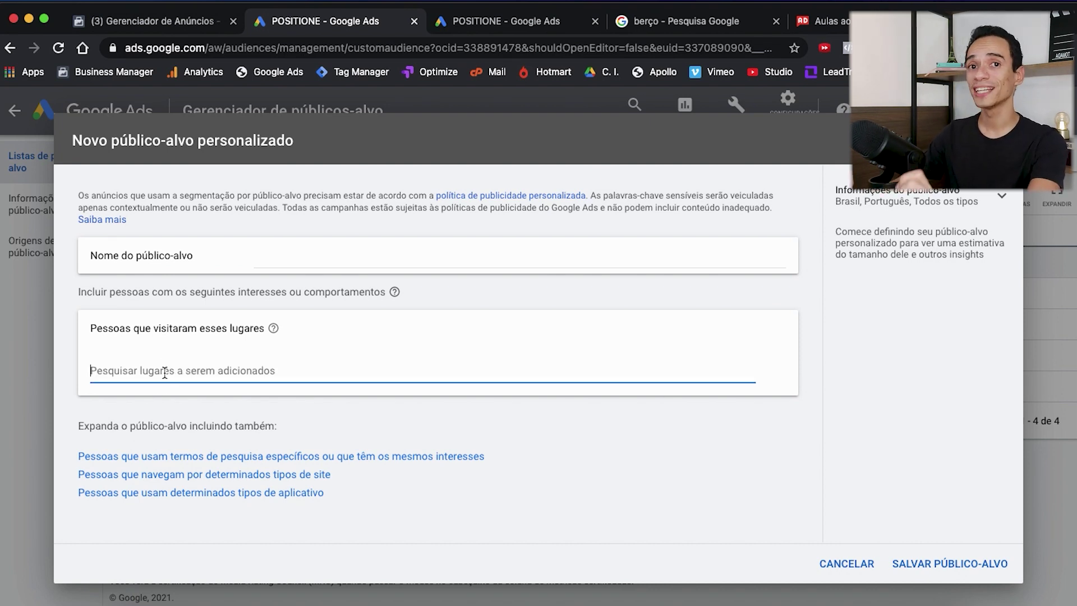
pyautogui.click(263, 381)
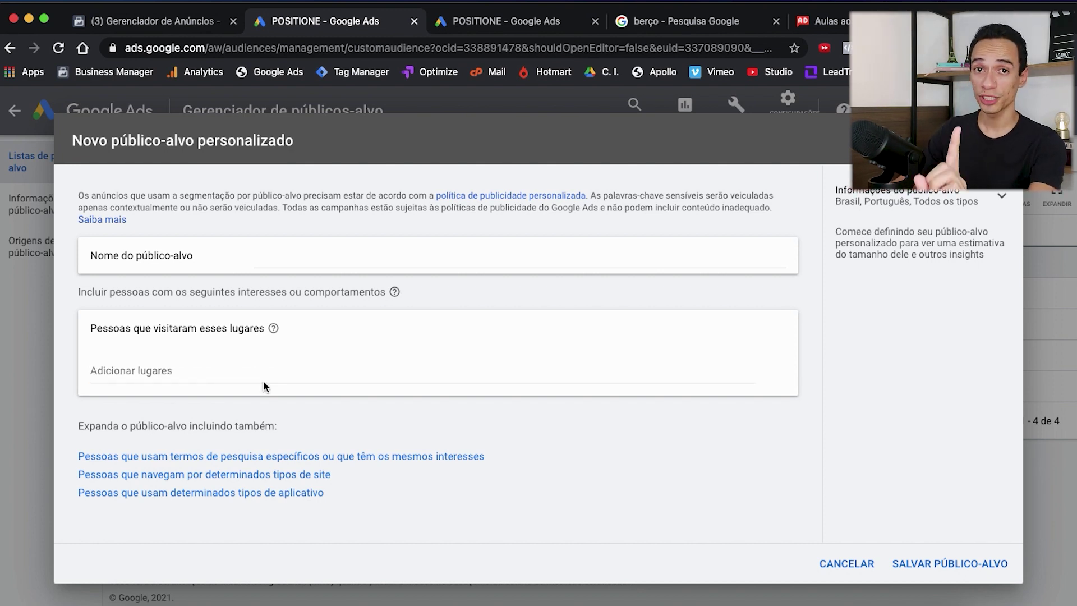
# Search places for Faculdade de direito, add Faculdades de direito to the audience, and discard the new custom audience without saving.
pyautogui.click(225, 375)
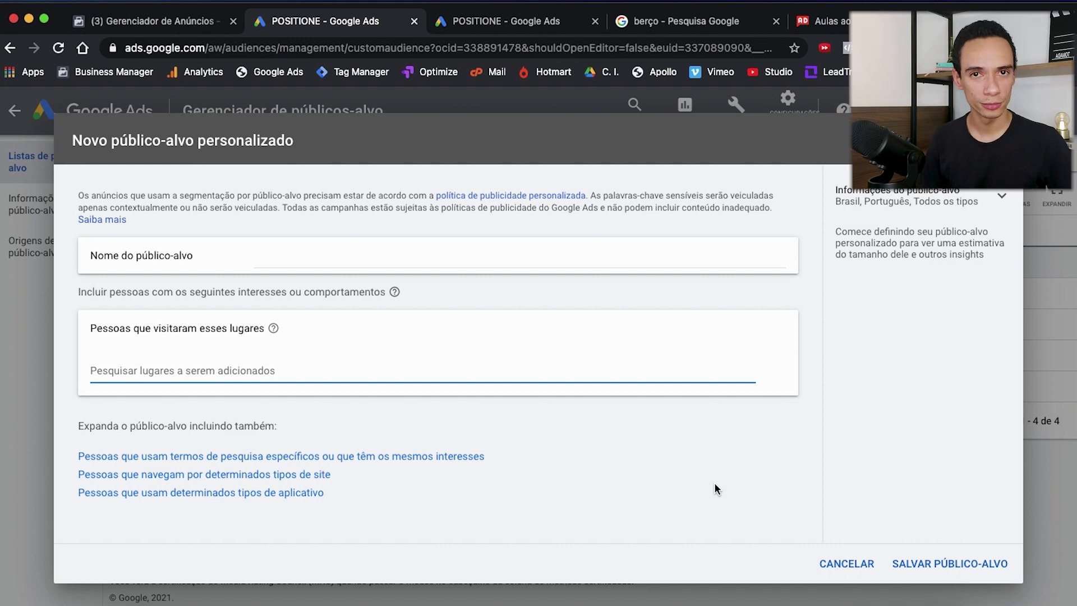
pyautogui.write('Faculdade d')
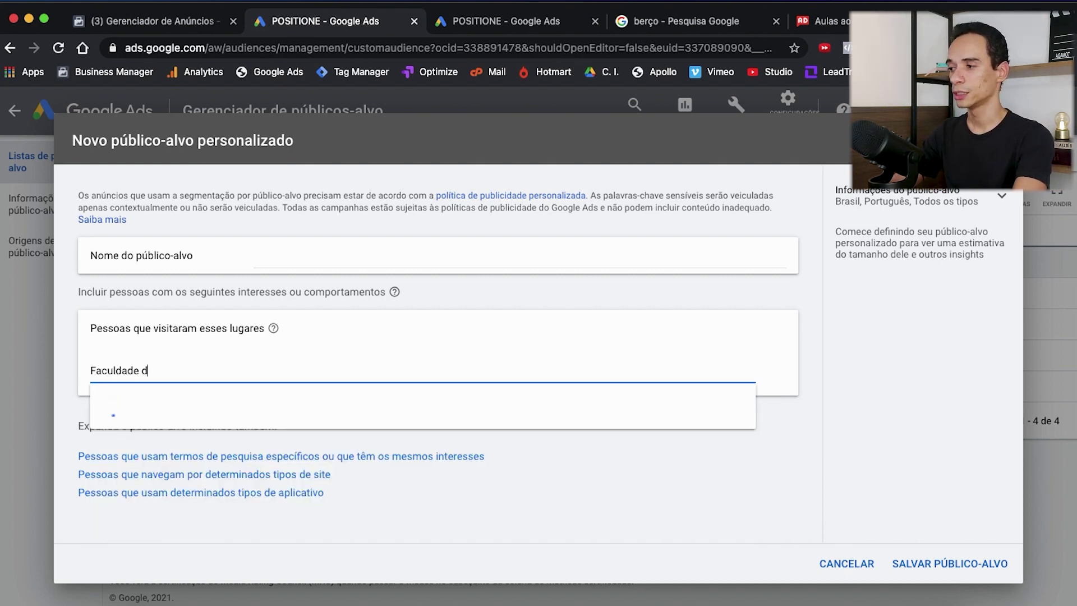
pyautogui.write('e direito')
pyautogui.press('BackSpace')
pyautogui.press('BackSpace')
pyautogui.press('BackSpace')
pyautogui.write('ito')
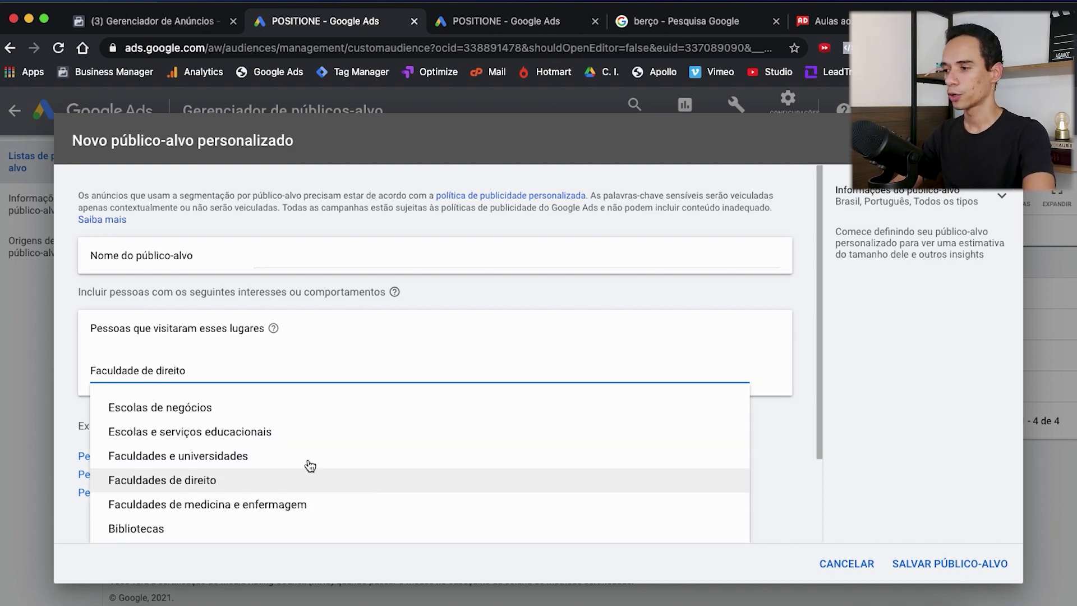
pyautogui.click(223, 487)
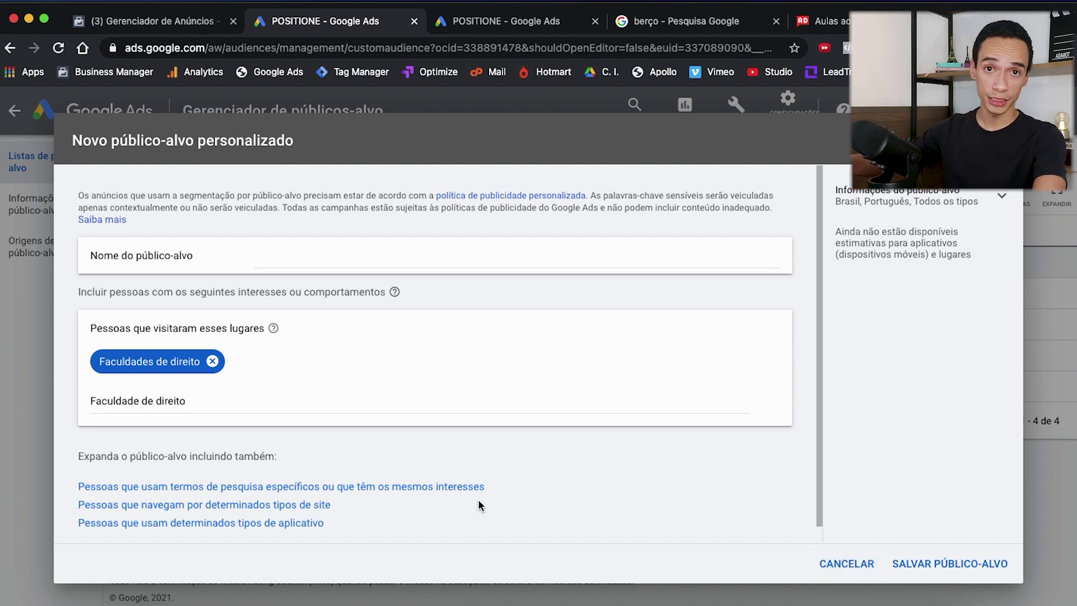
pyautogui.click(835, 562)
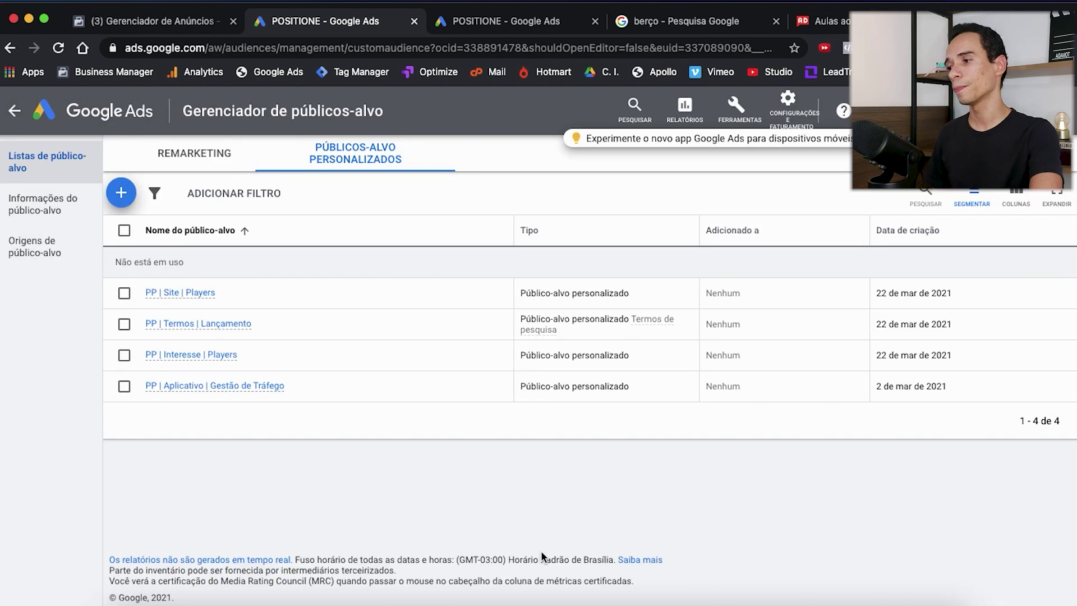